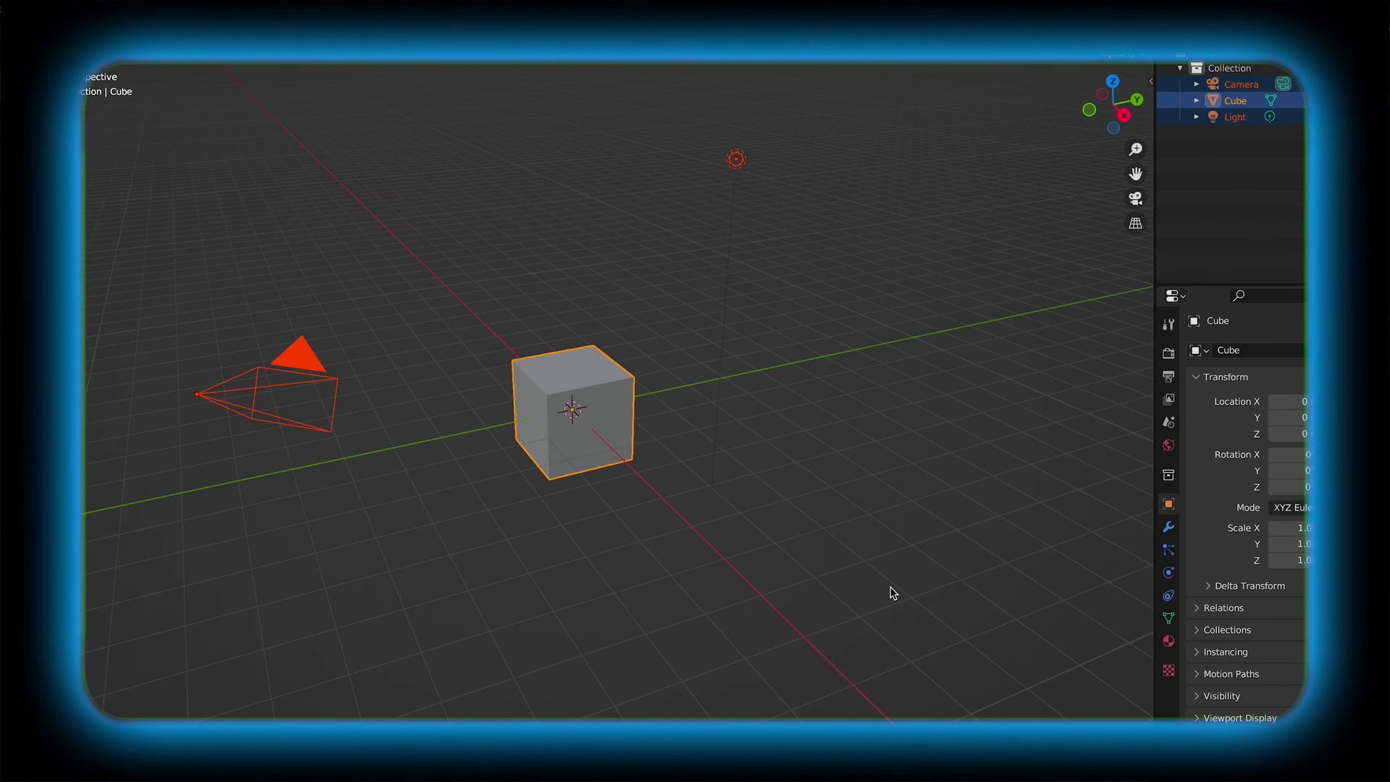
- Delete the default camera, cube and light and add a text object at the origin
key("x")
left_click(889, 586)
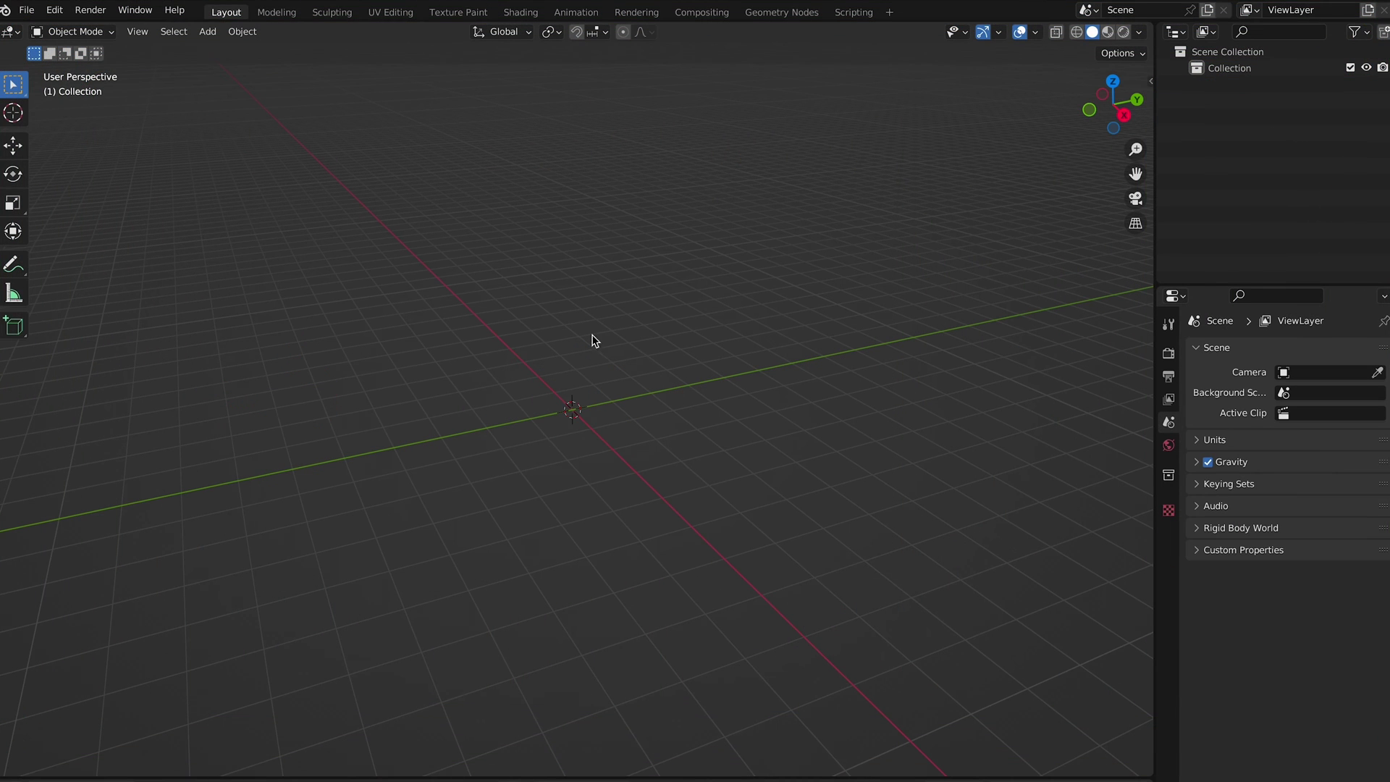
key("shift+a")
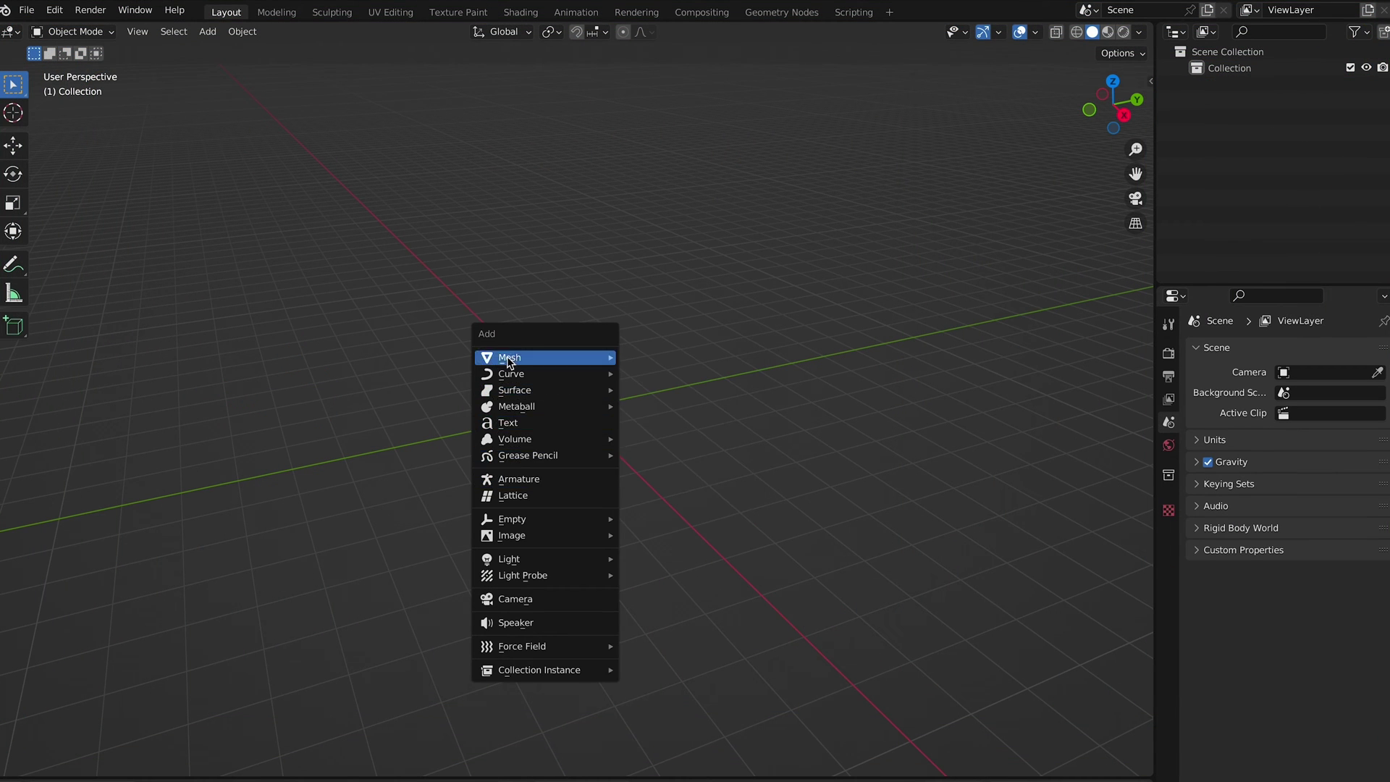
key("shift+a")
left_click(525, 535)
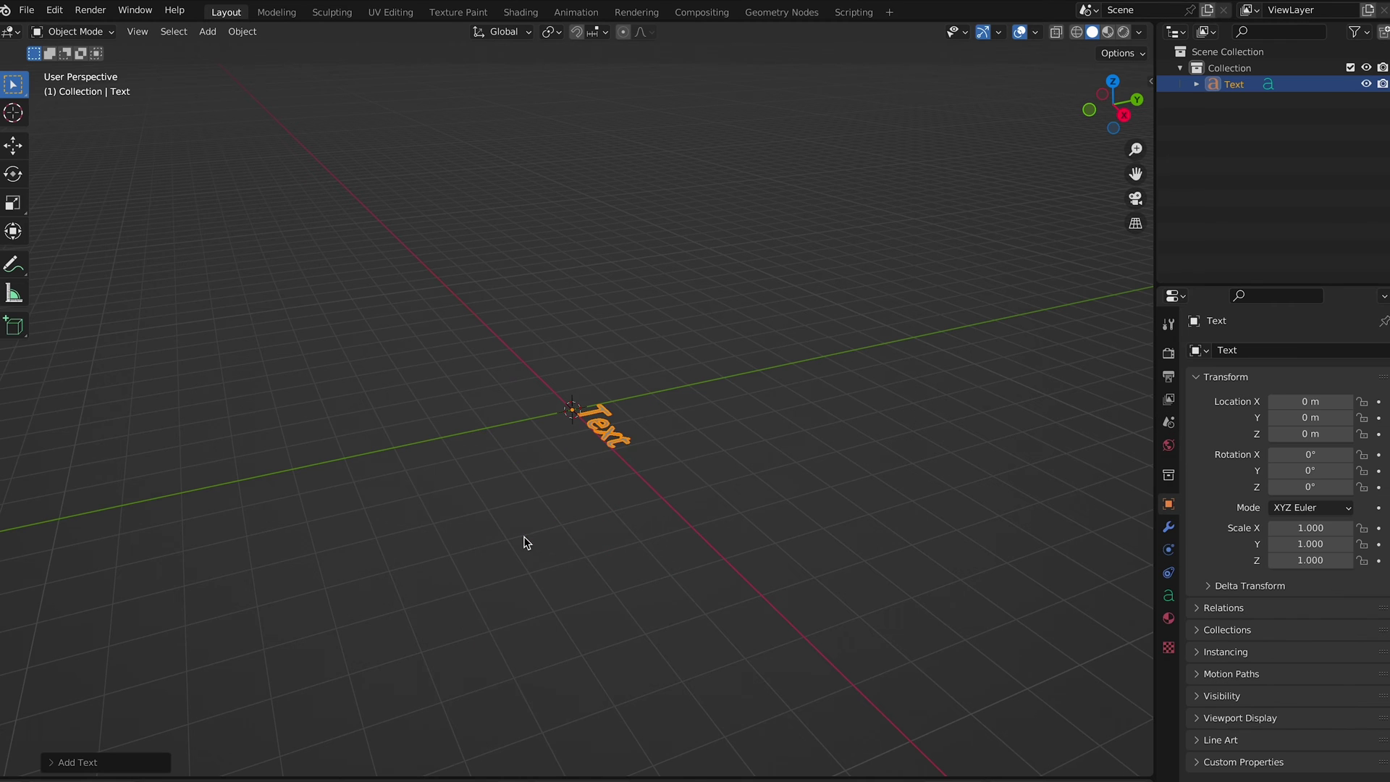
- Replace the text object's default wording with "Chrome", editing it from the top view
key("KP_7")
key("Tab")
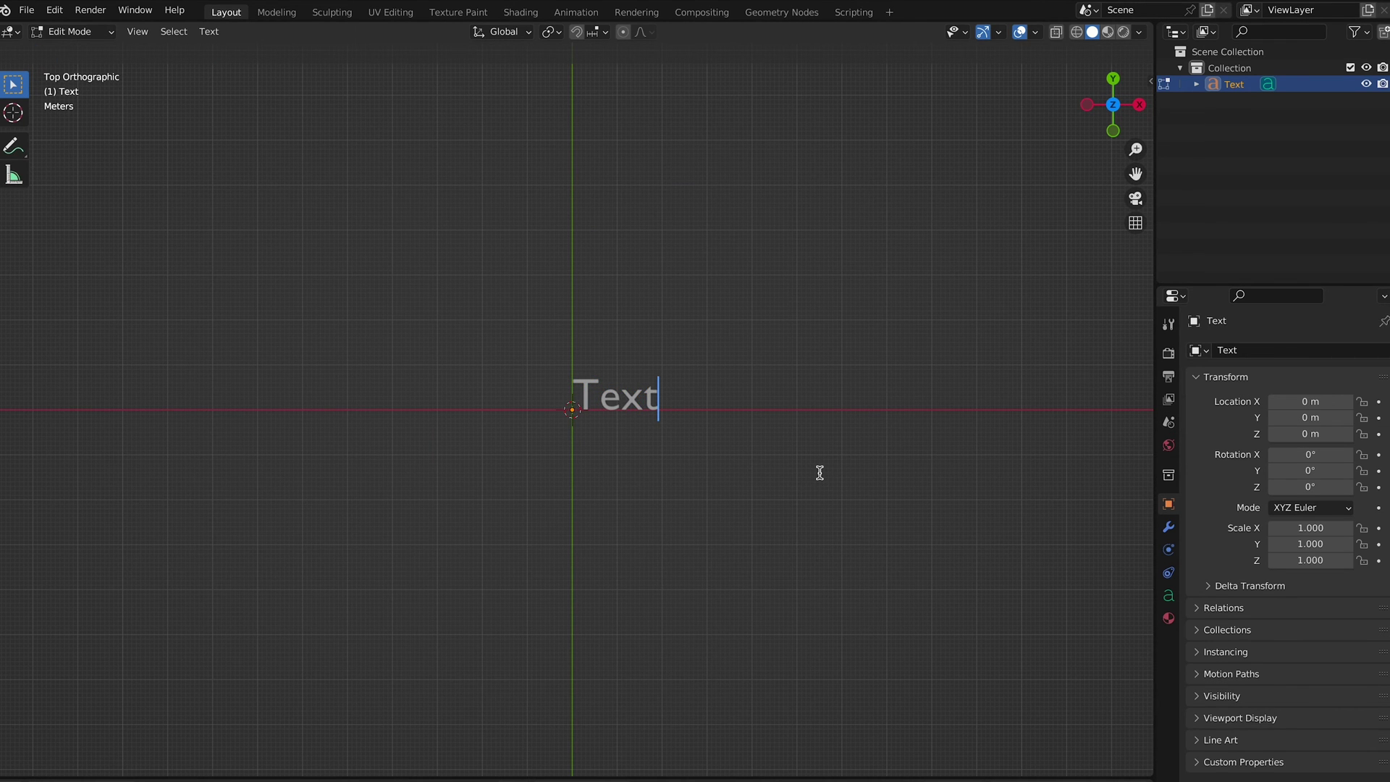
key("BackSpace")
key("BackSpace")
key("BackSpace")
key("BackSpace")
type("CH")
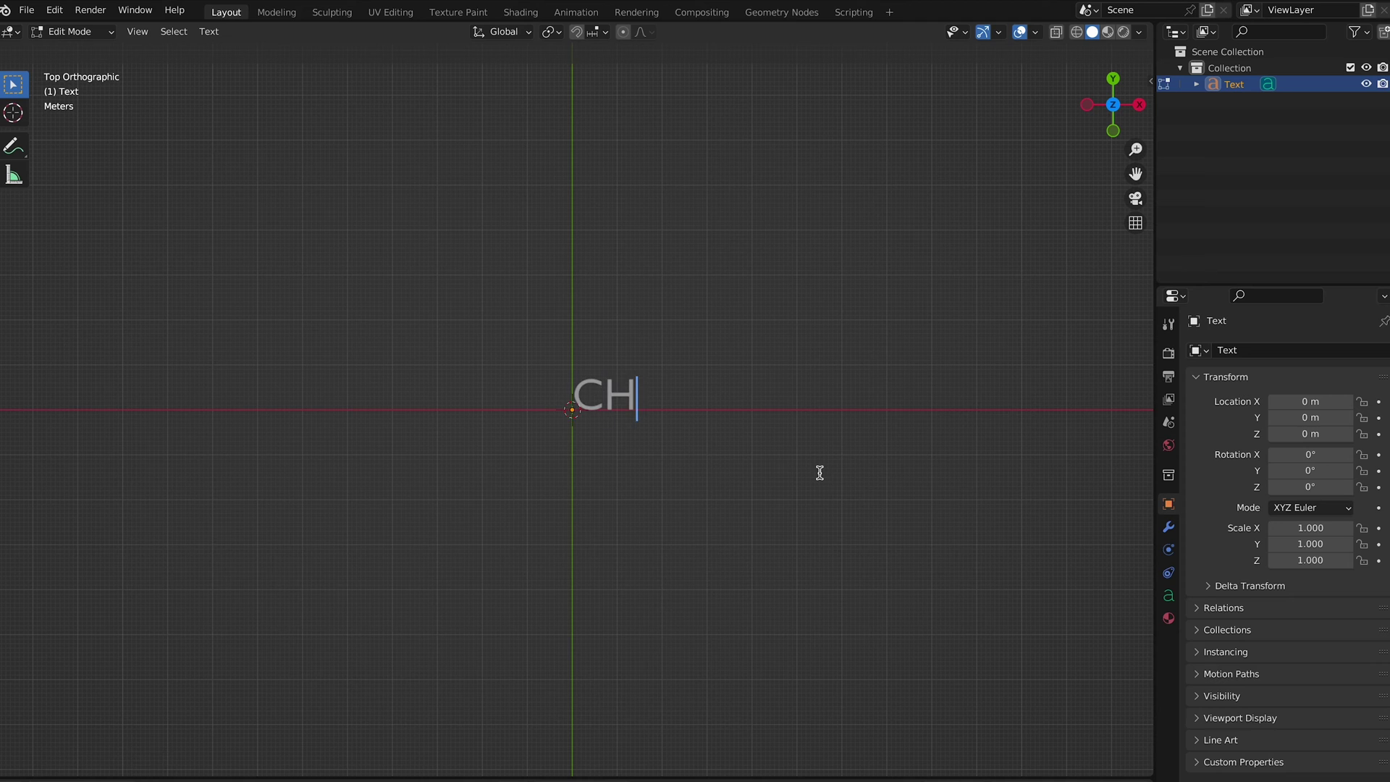
key("BackSpace")
type("hrome")
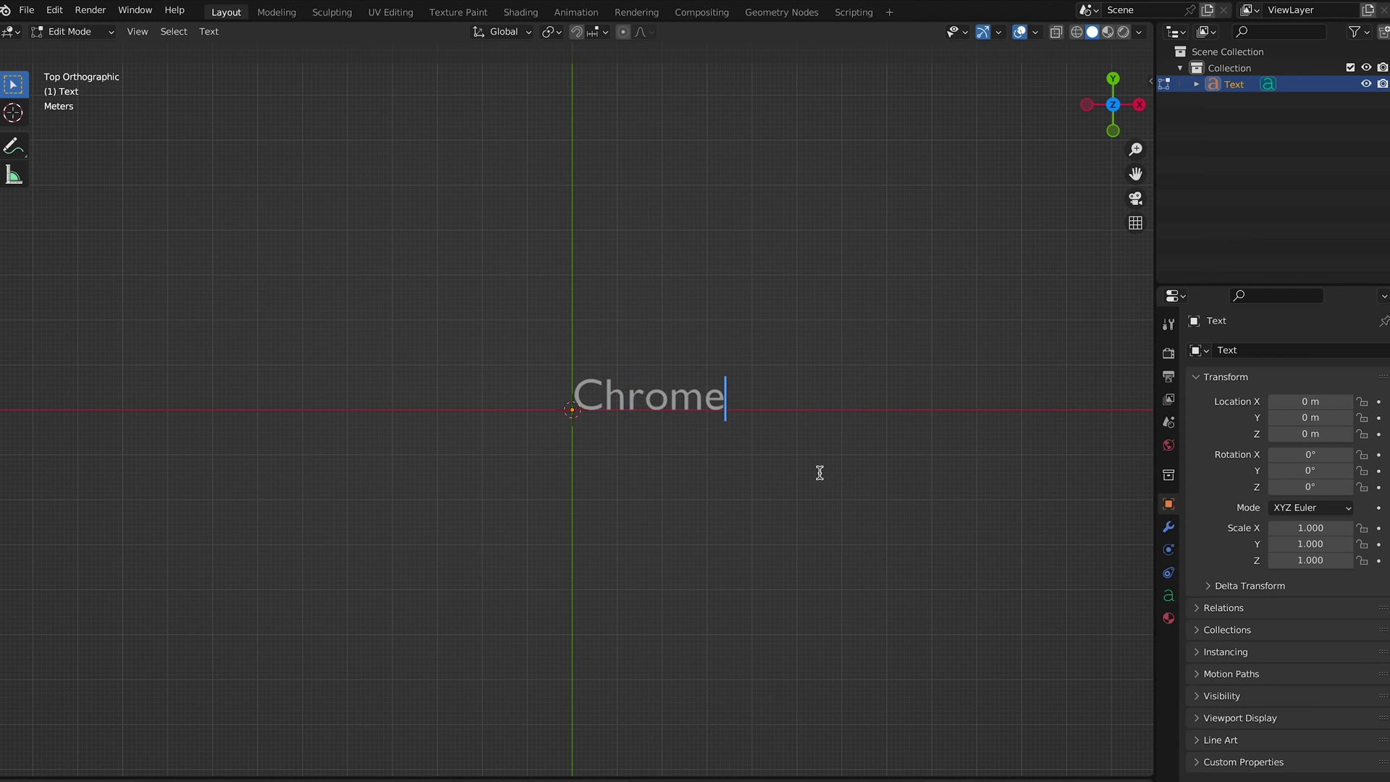
- Select the whole word and load Osgard Pro as its regular font
key("ctrl+a")
left_click(1168, 595)
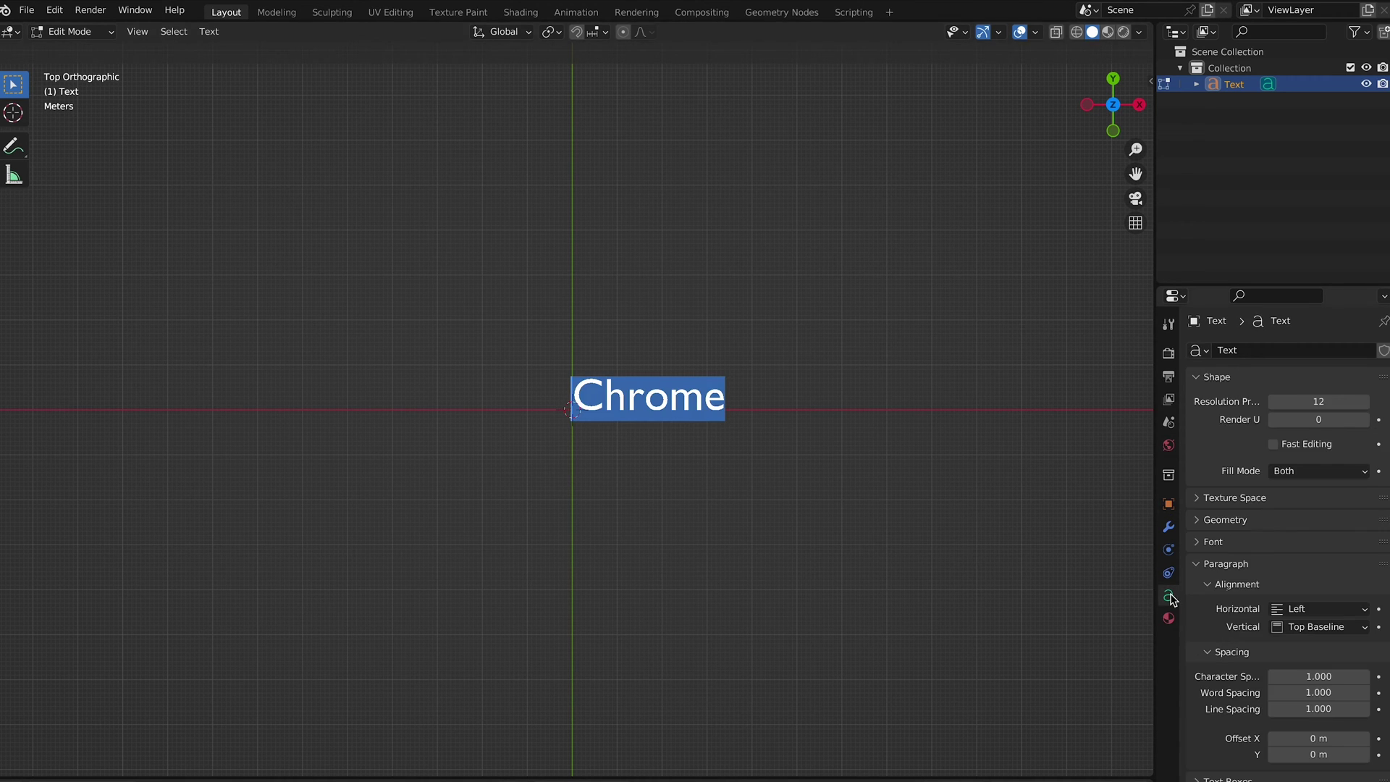
left_click(1210, 542)
left_click(1362, 567)
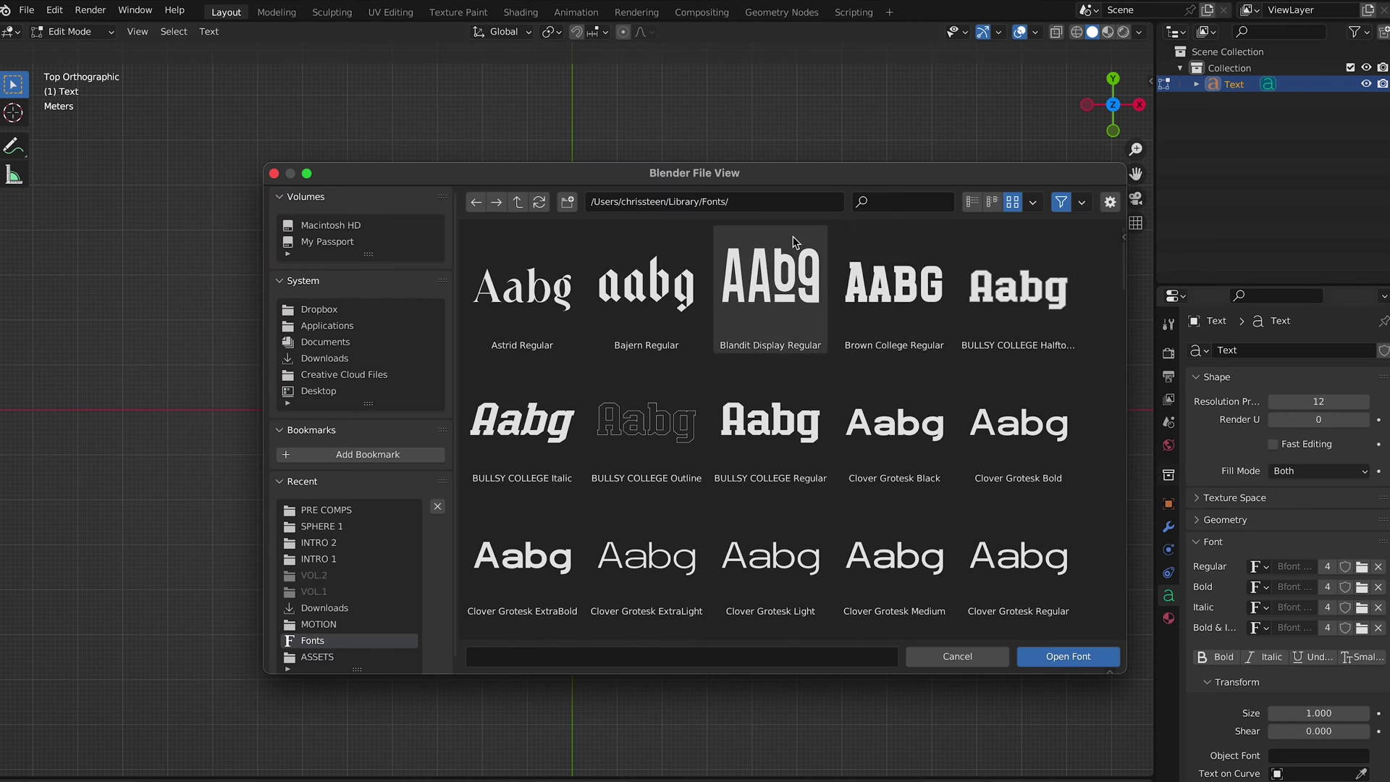
scroll(767, 305, "down", 15)
left_click(895, 203)
type("os")
key("Return")
double_click(540, 311)
- Finish editing the word and extrude the text geometry by 0.14 m
scroll(573, 438, "up", 2)
scroll(573, 438, "up", 4)
middle_click(573, 440)
scroll(570, 442, "down", 6)
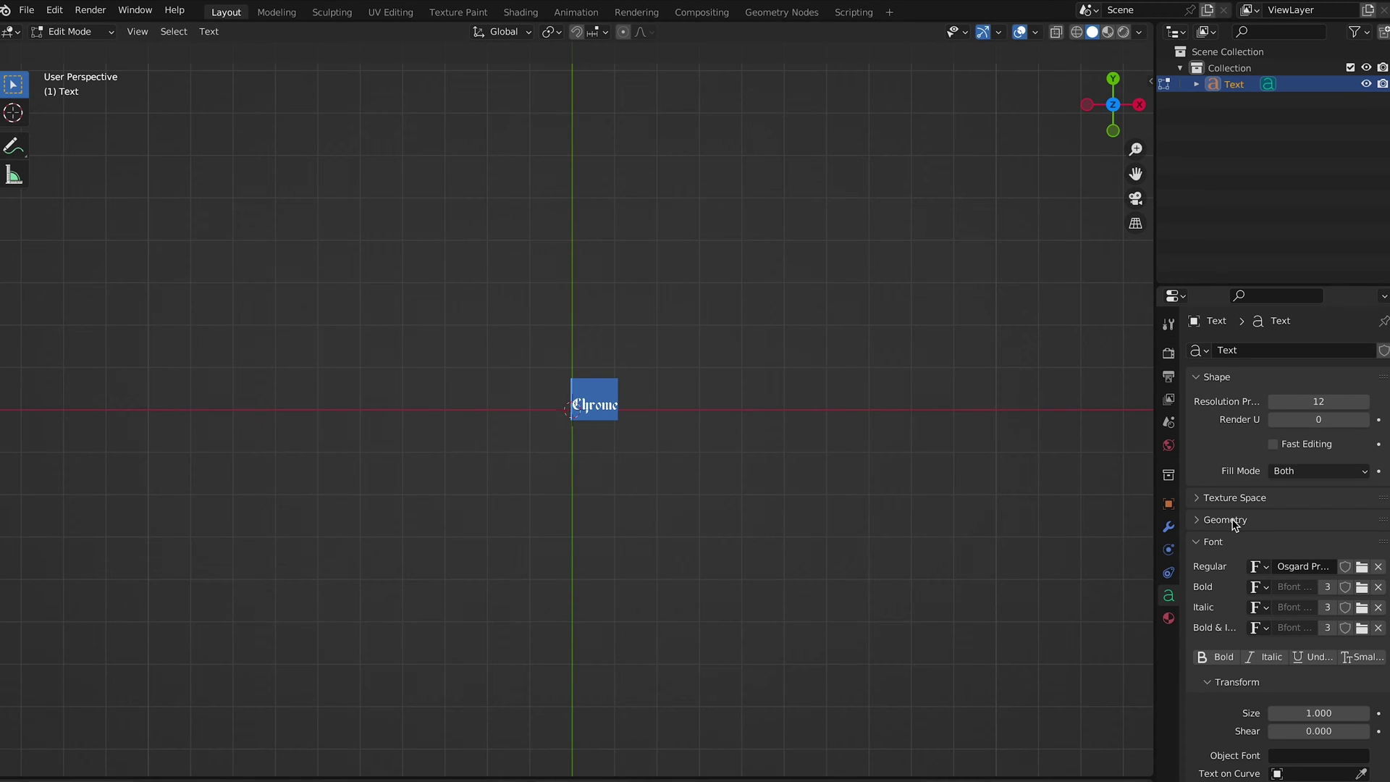
scroll(1234, 524, "down", 3)
left_click_drag(1303, 623, 1379, 623)
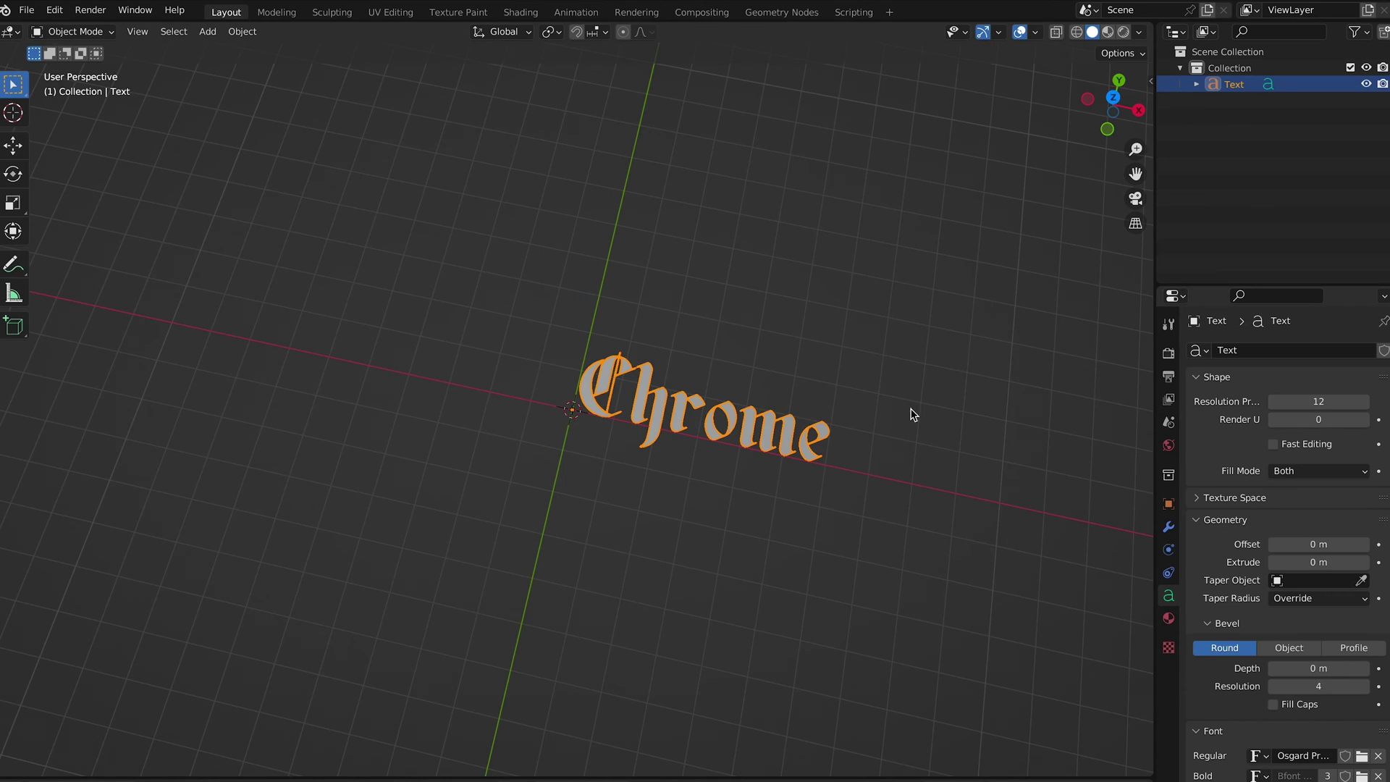
middle_click_drag(913, 413, 941, 325)
scroll(968, 360, "up", 2)
left_click_drag(1318, 562, 1332, 562)
middle_click_drag(881, 623, 881, 624)
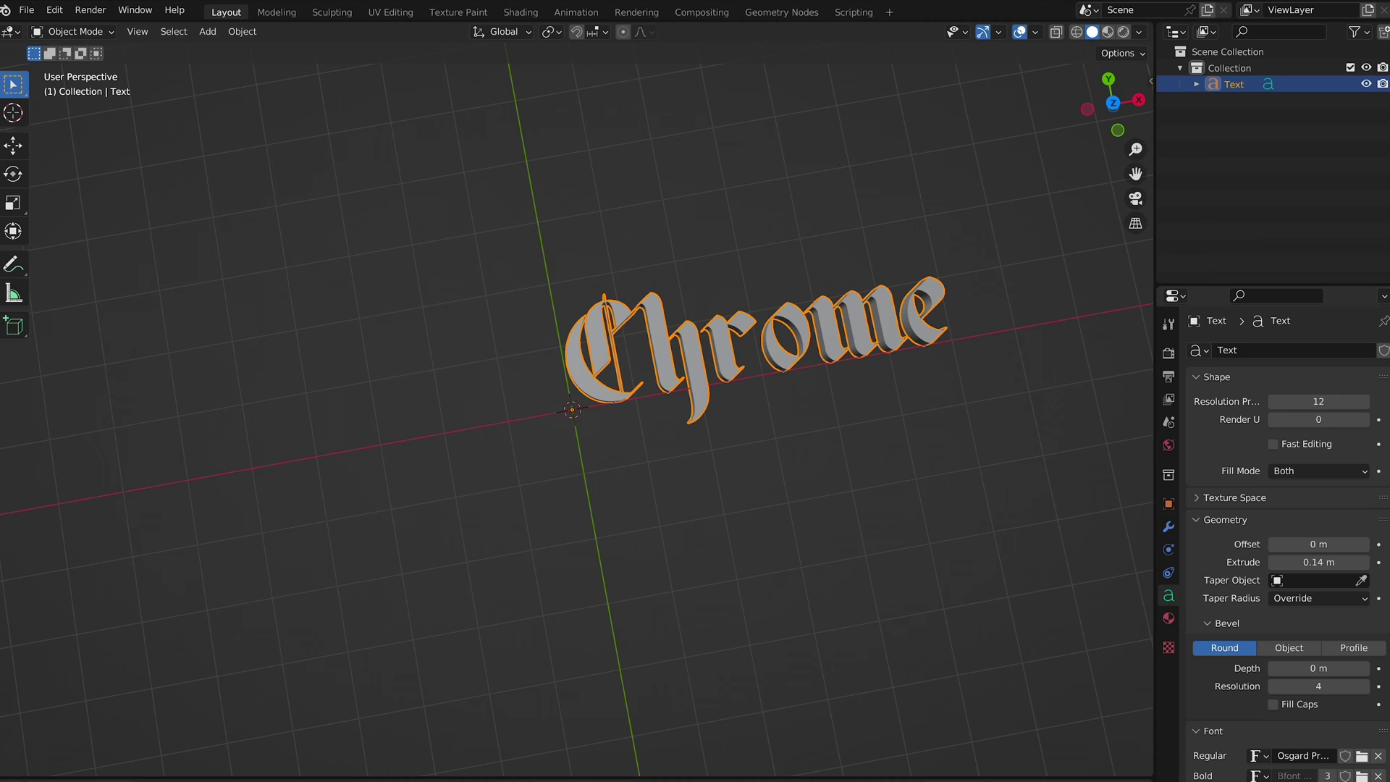
- Give the extruded text a round bevel with a depth of 0.01 m
left_click(1364, 672)
scroll(800, 277, "up", 5)
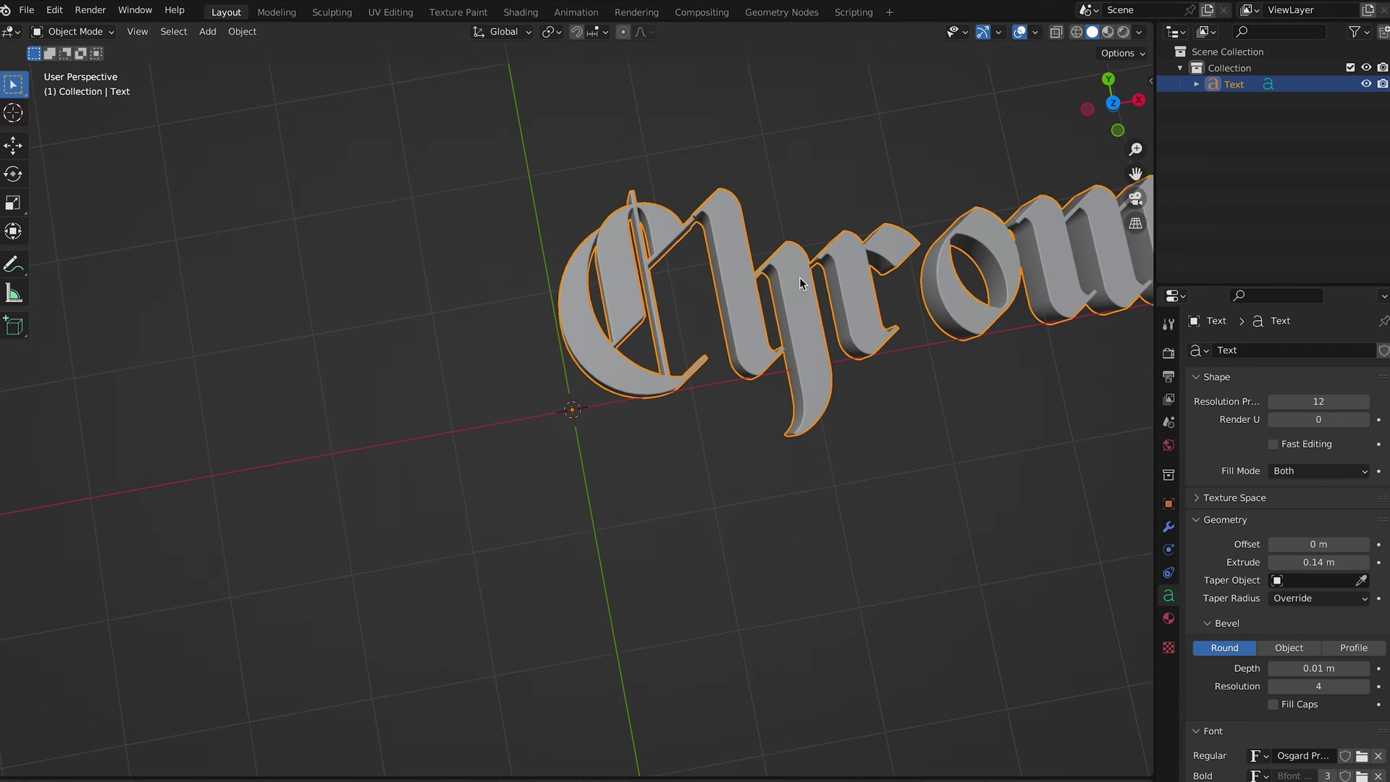
left_click(1365, 668)
middle_click_drag(811, 348, 784, 356)
- Move the text object's origin to the center of its own geometry
right_click(725, 391)
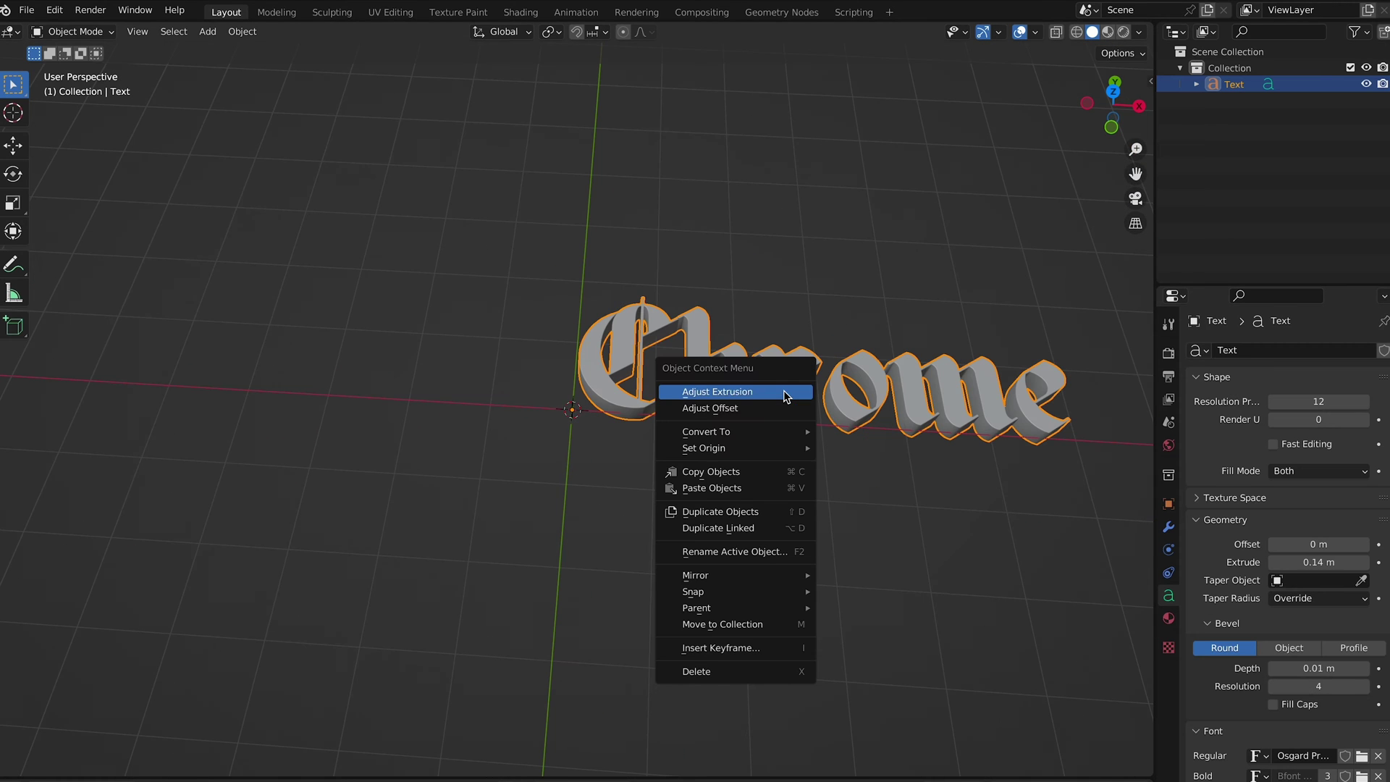
mouse_move(753, 447)
left_click(966, 521)
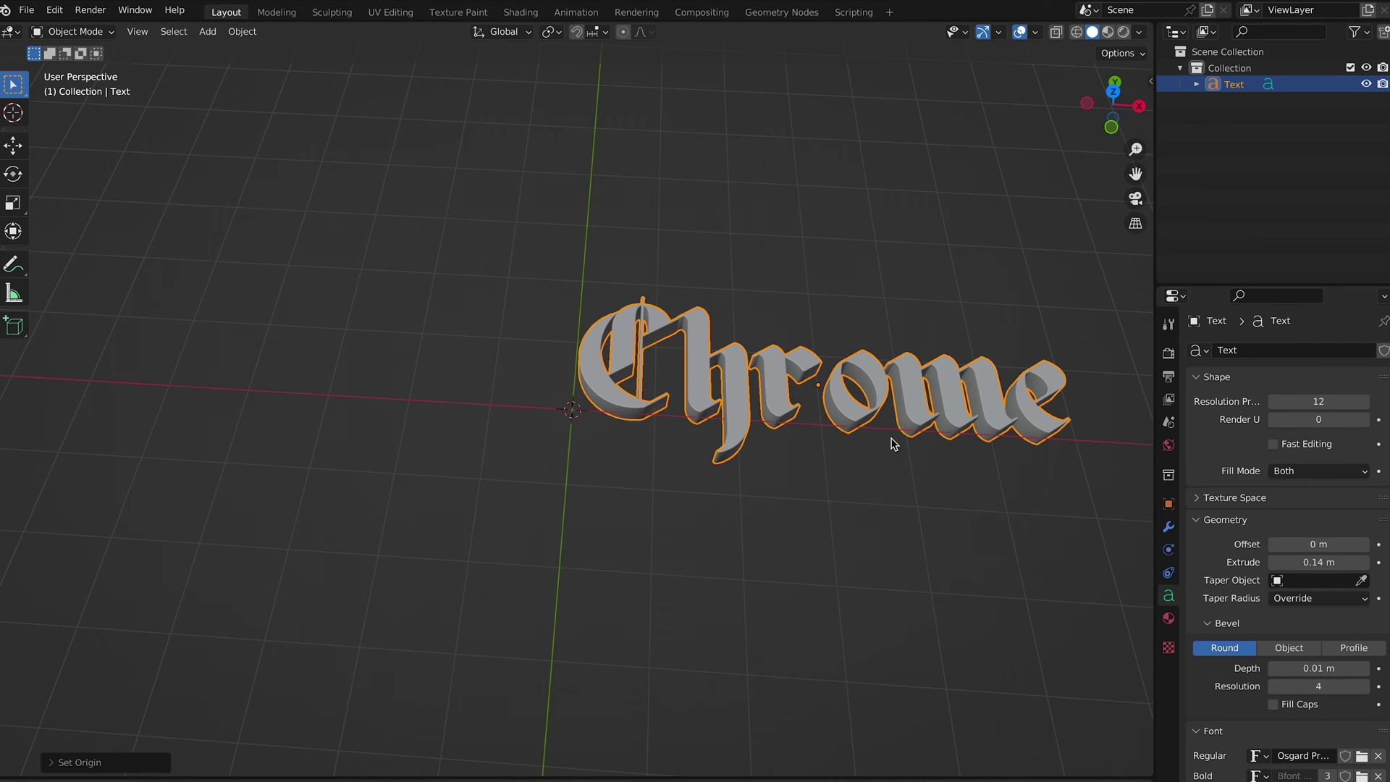
- Set the text's X and Y location to 0 m and its X rotation to 90°
left_click(1169, 504)
left_click(1315, 401)
type("0")
key("Return")
left_click(1308, 418)
type("0")
key("Return")
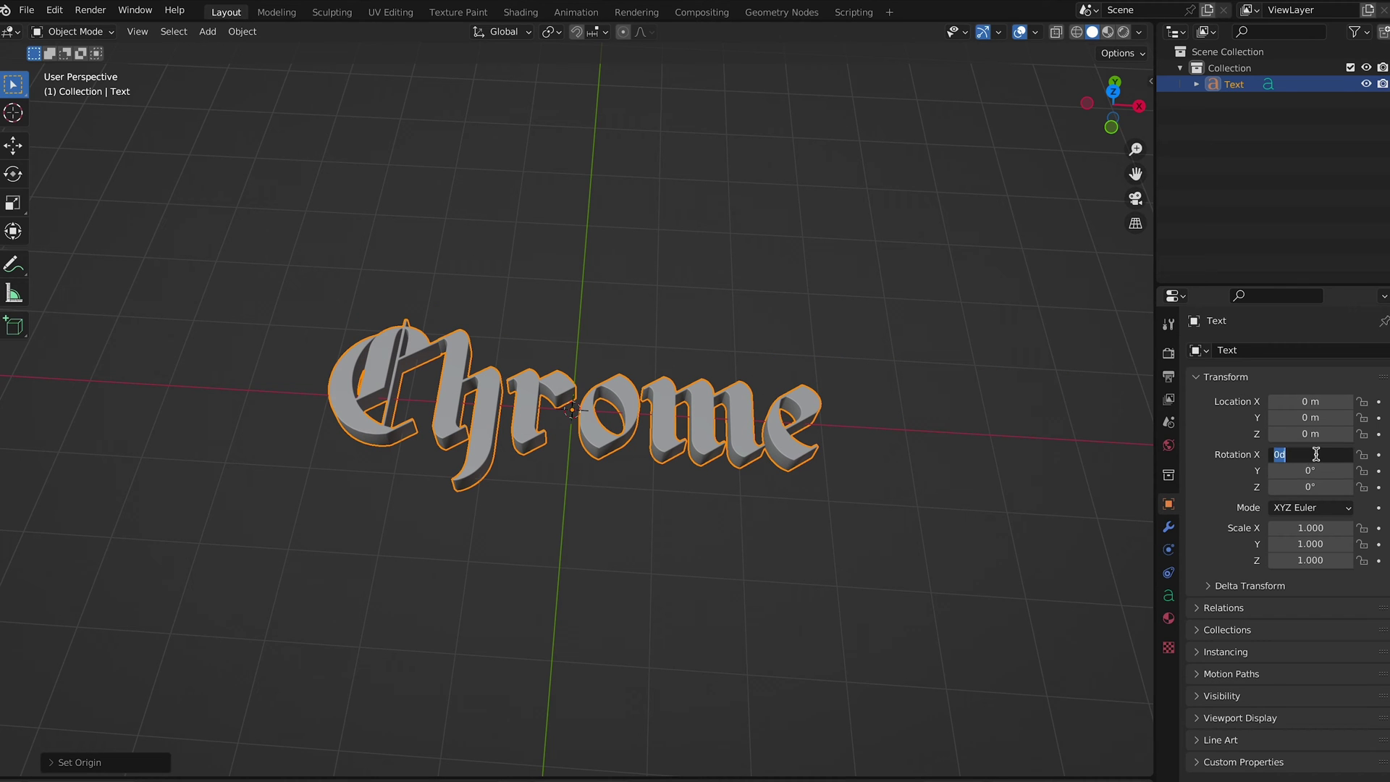
type("90")
key("Return")
- Convert the upright text object to a mesh
middle_click_drag(531, 434, 636, 366)
scroll(531, 434, "down", 1)
right_click(635, 373)
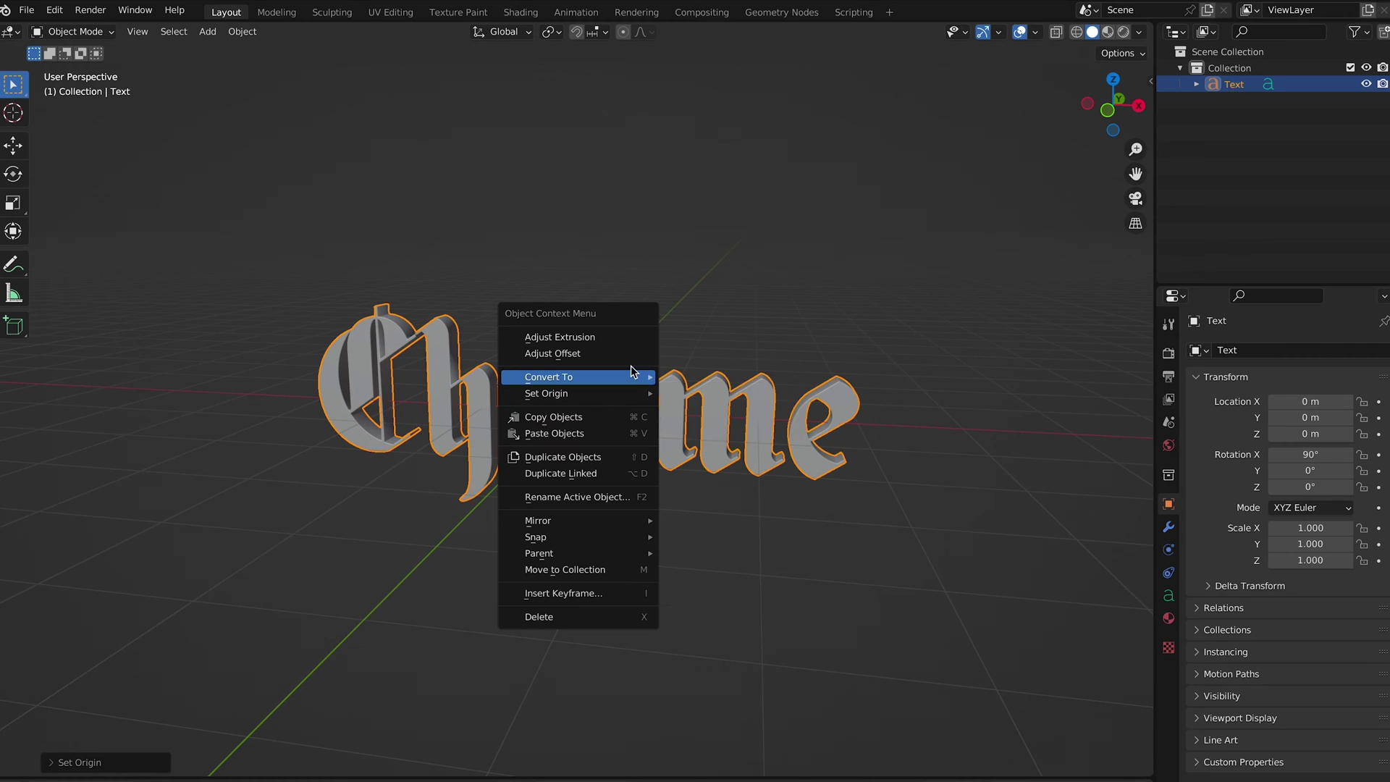
mouse_move(635, 376)
left_click(708, 397)
middle_click_drag(716, 409, 746, 397)
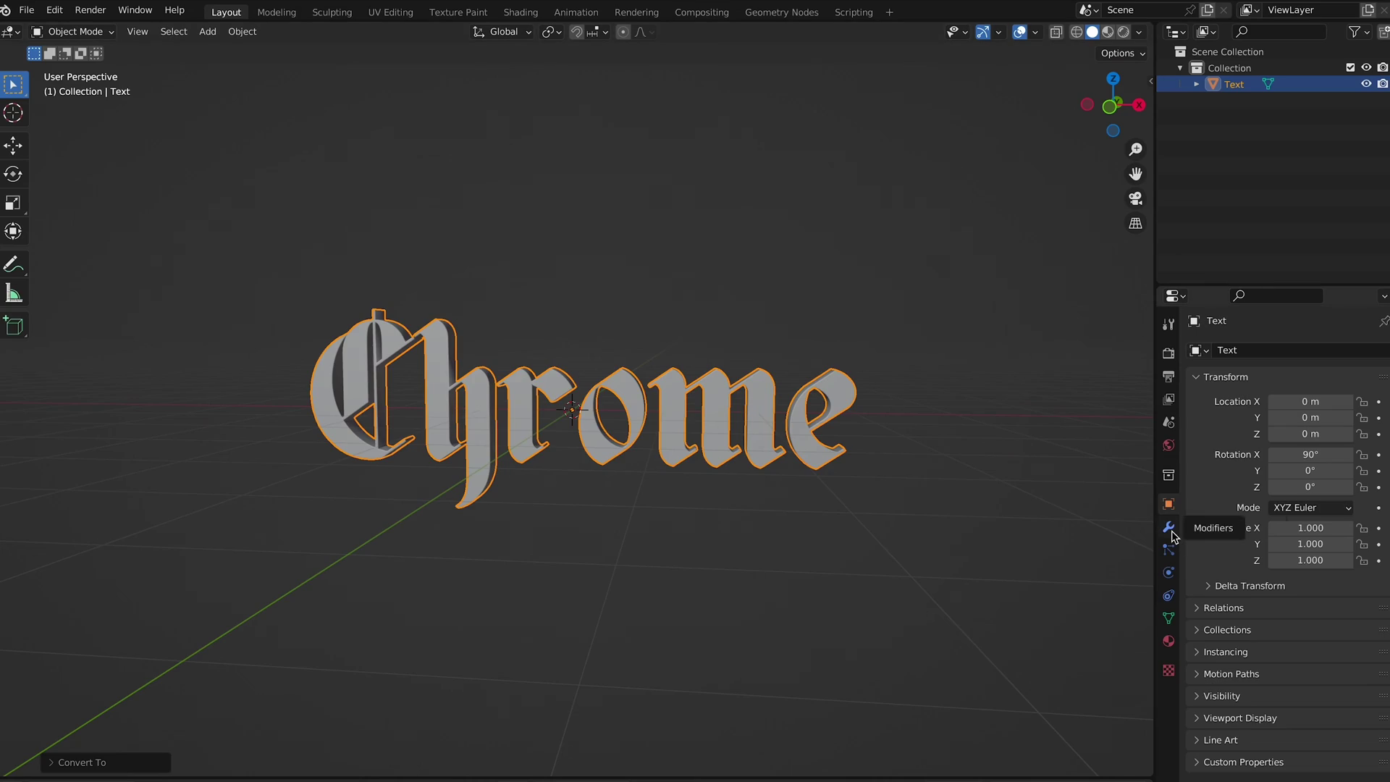
- Add a Remesh modifier in Smooth mode with an octree depth of 10 to the text and apply it
left_click(1170, 527)
left_click(1229, 353)
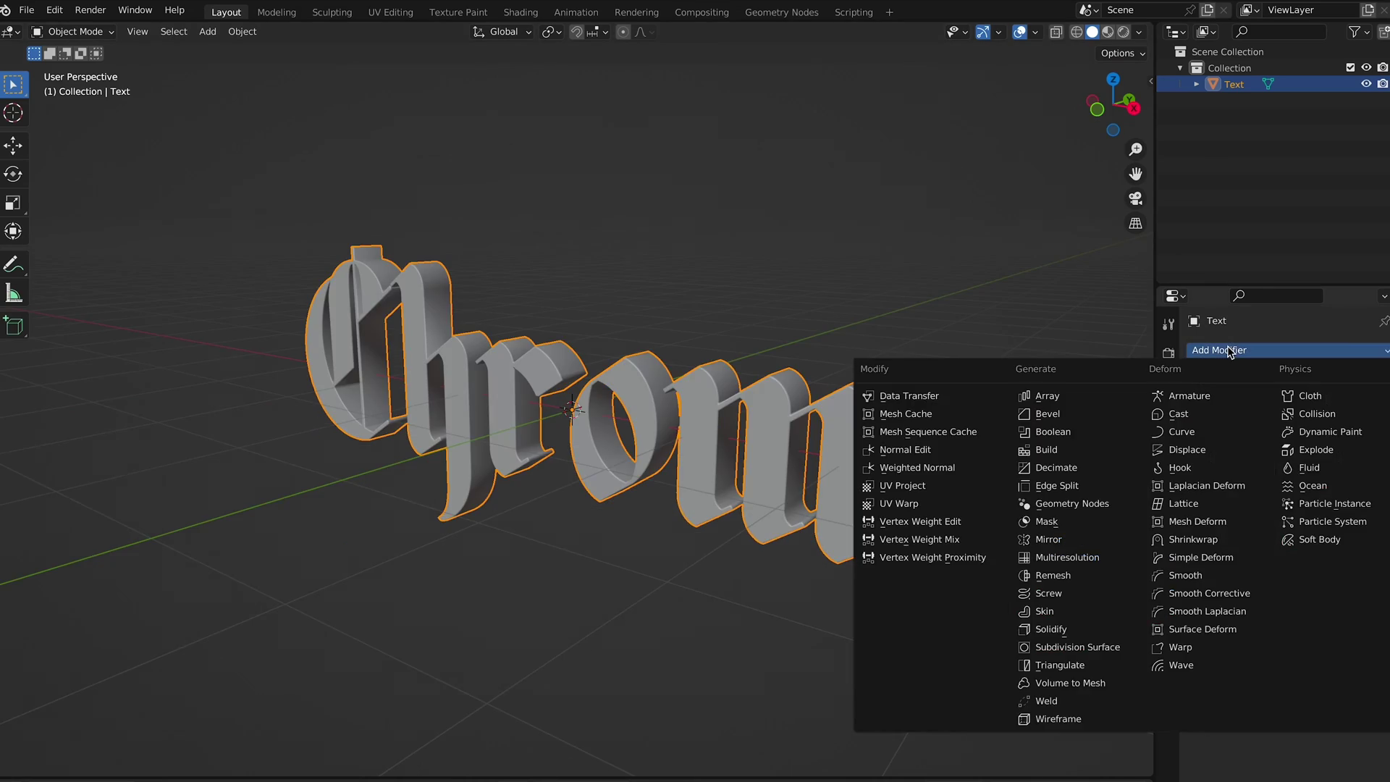
left_click(1061, 576)
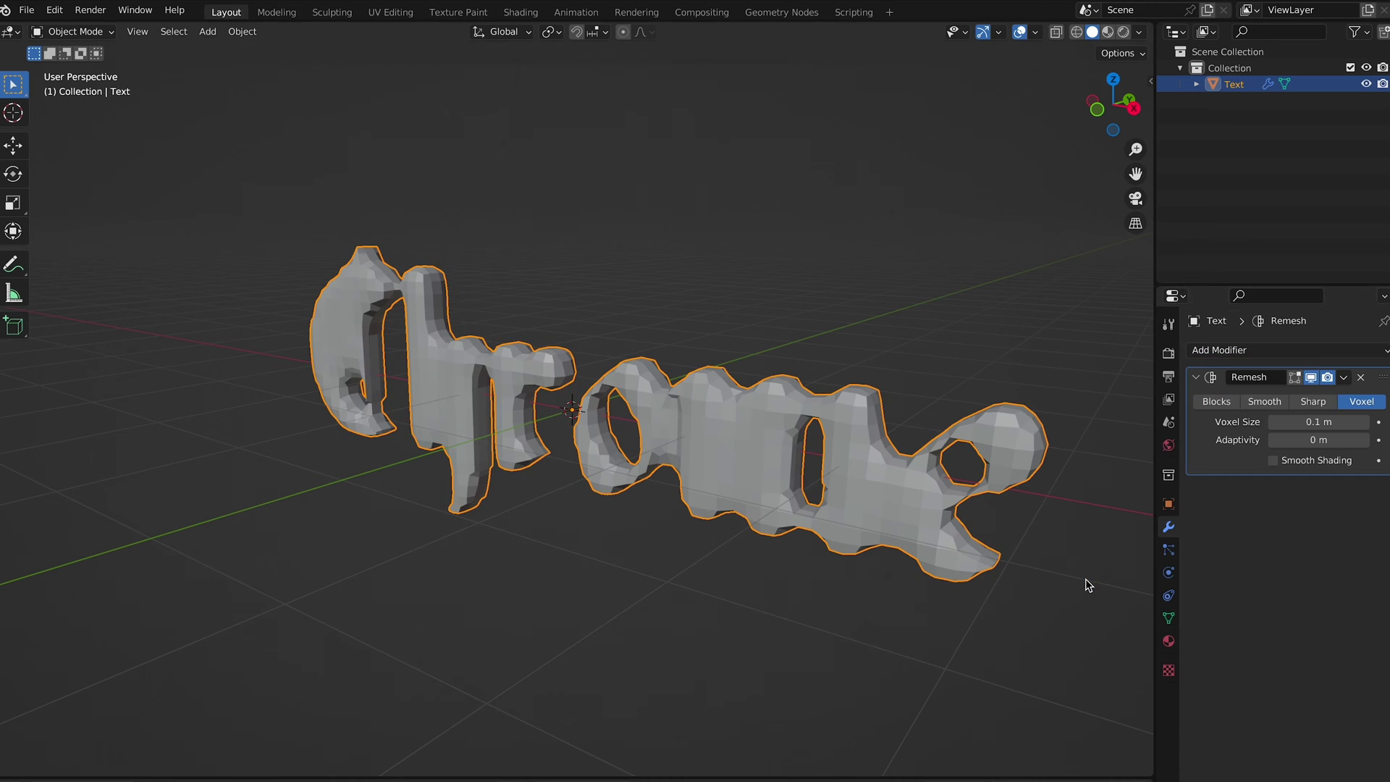
left_click(1267, 402)
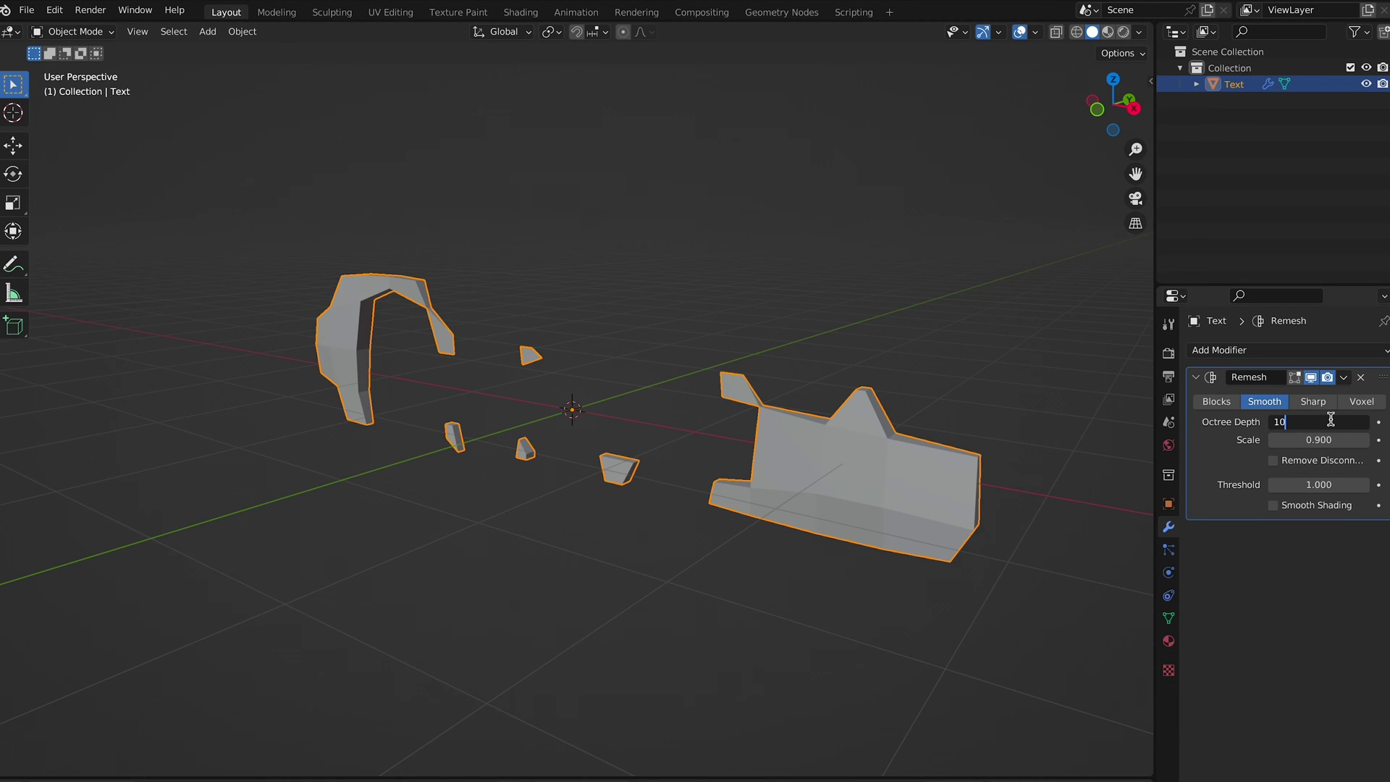
key("Return")
middle_click_drag(521, 299, 520, 301)
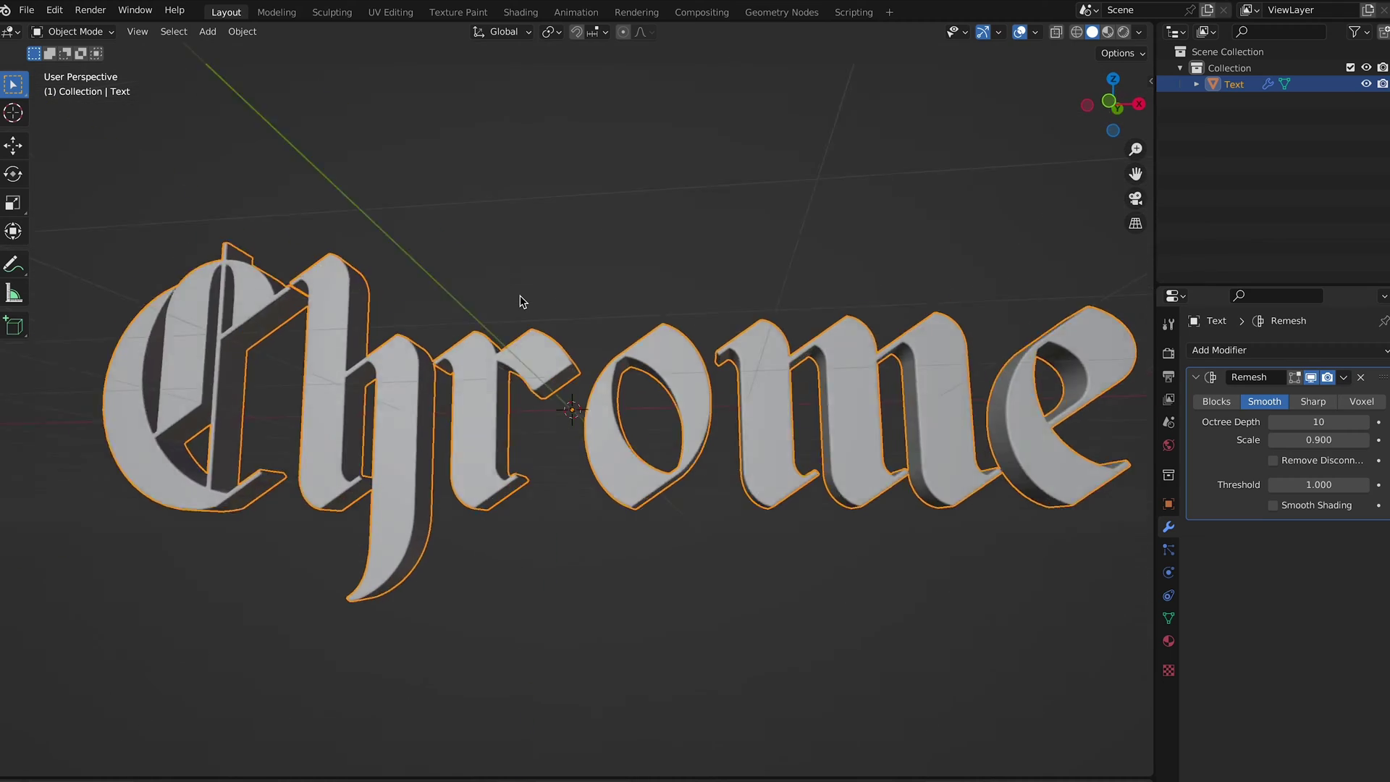
left_click(1343, 378)
left_click(1313, 391)
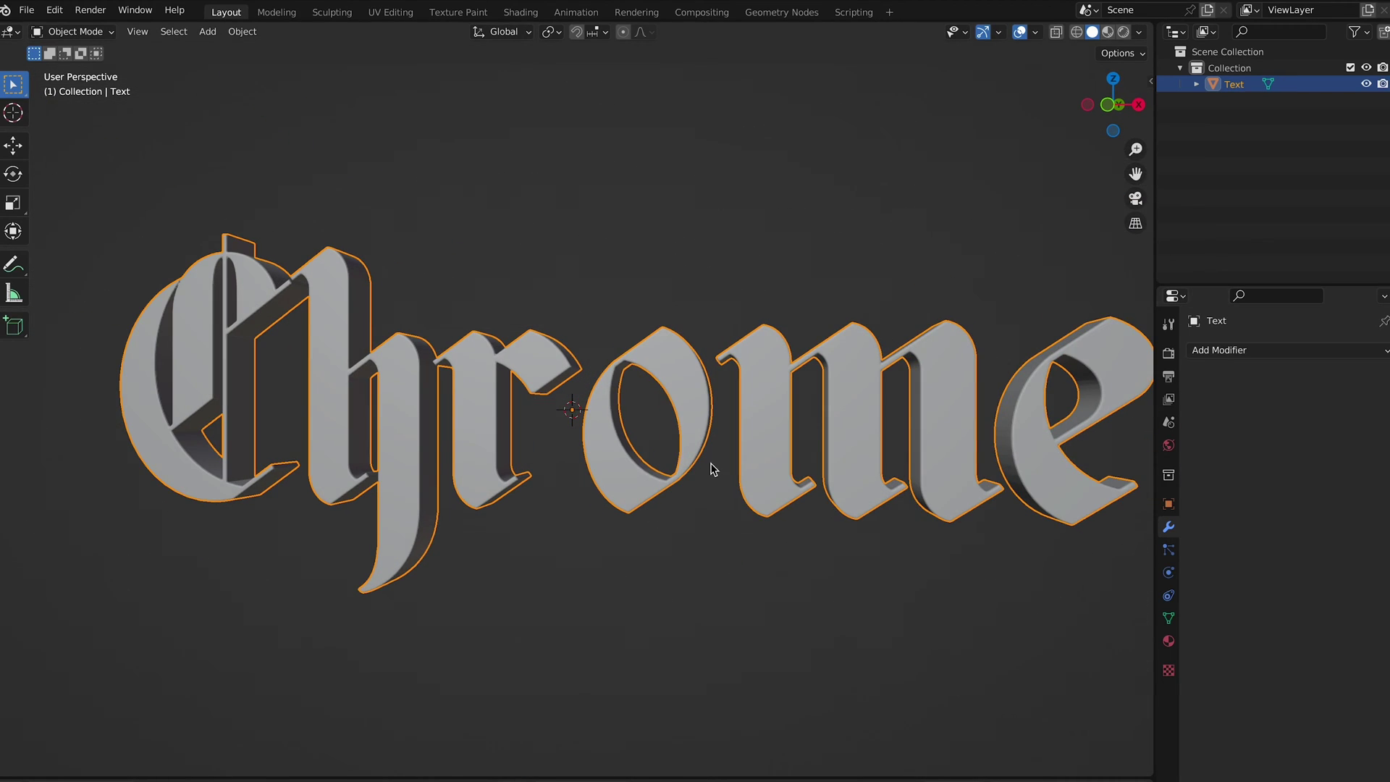
- Examine the density of the remeshed lettering's topology up close in Edit Mode, and return to Object Mode
middle_click_drag(713, 470, 599, 440)
key("Tab")
scroll(600, 440, "up", 5)
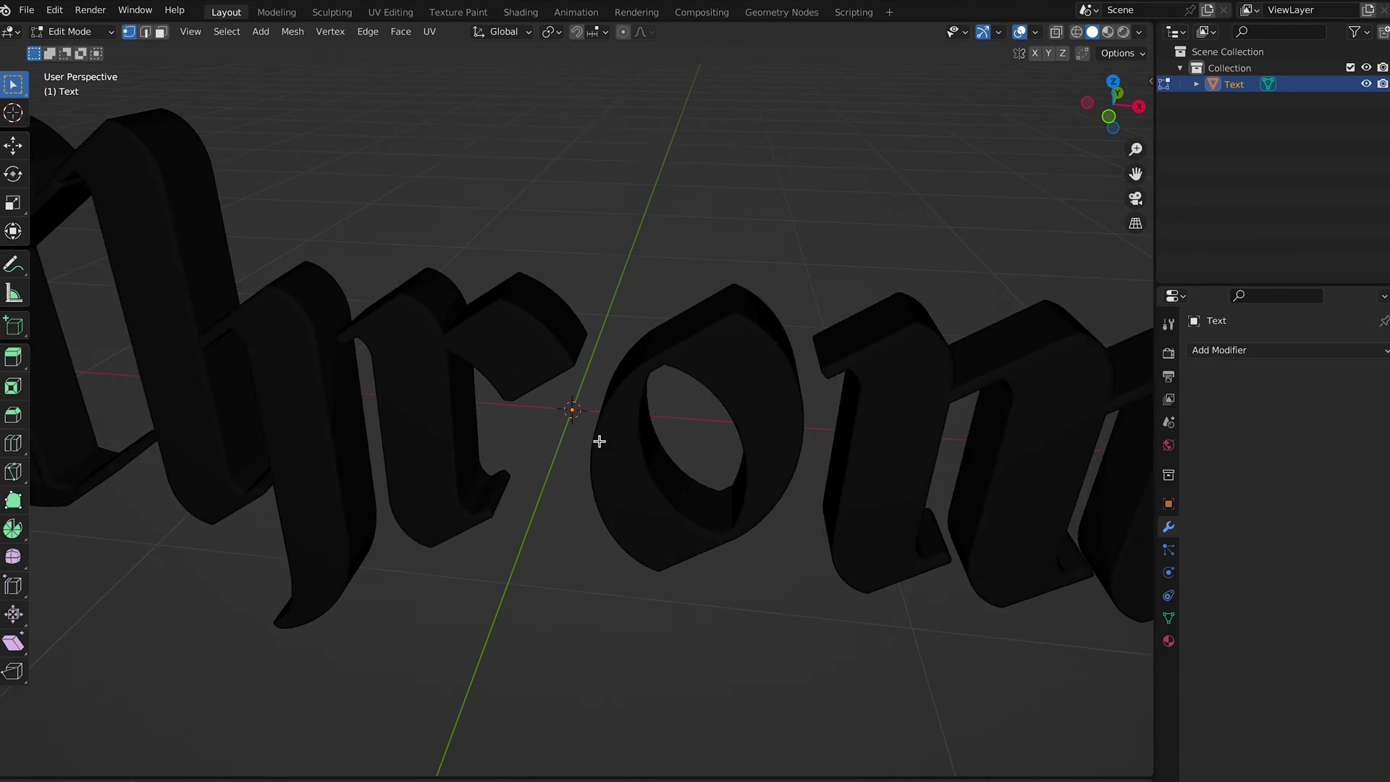
scroll(600, 441, "up", 5)
scroll(571, 459, "down", 4)
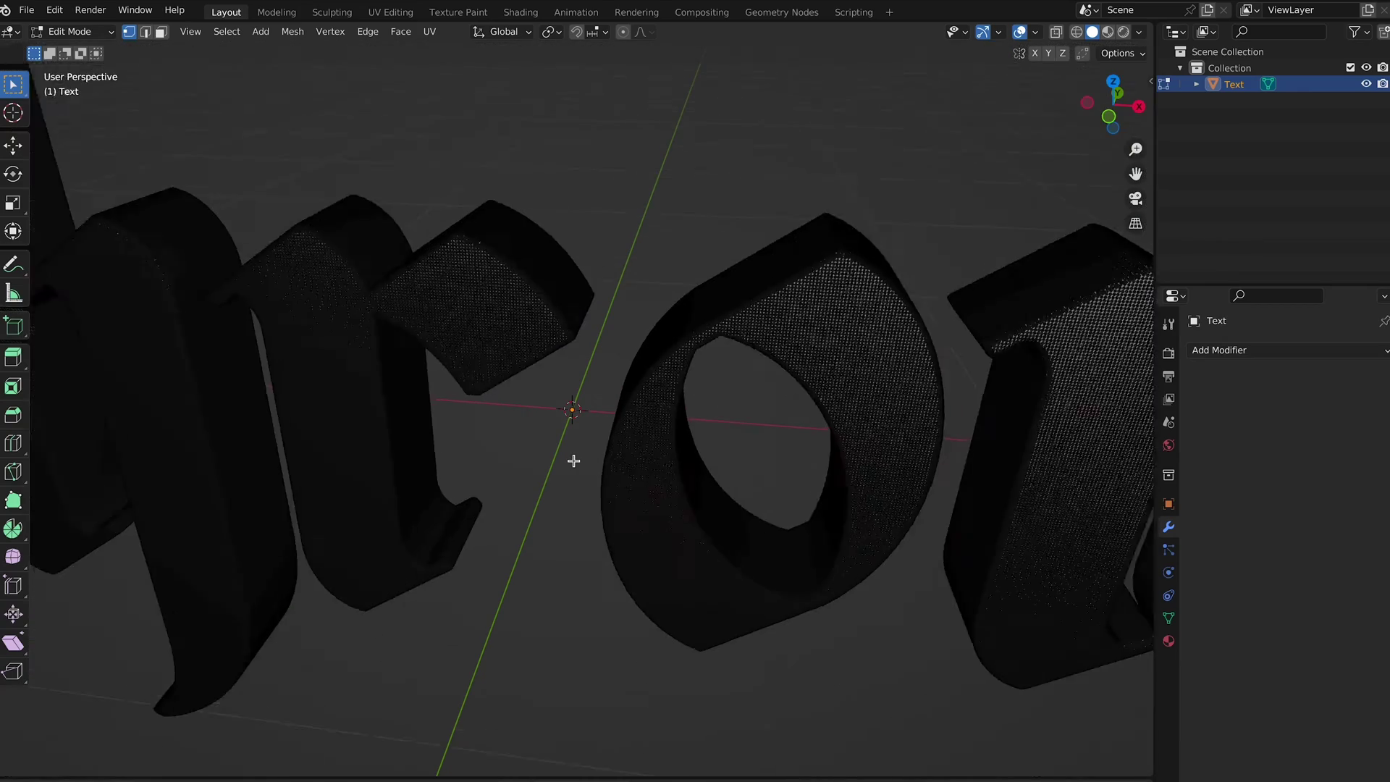
scroll(573, 461, "down", 5)
key("Tab")
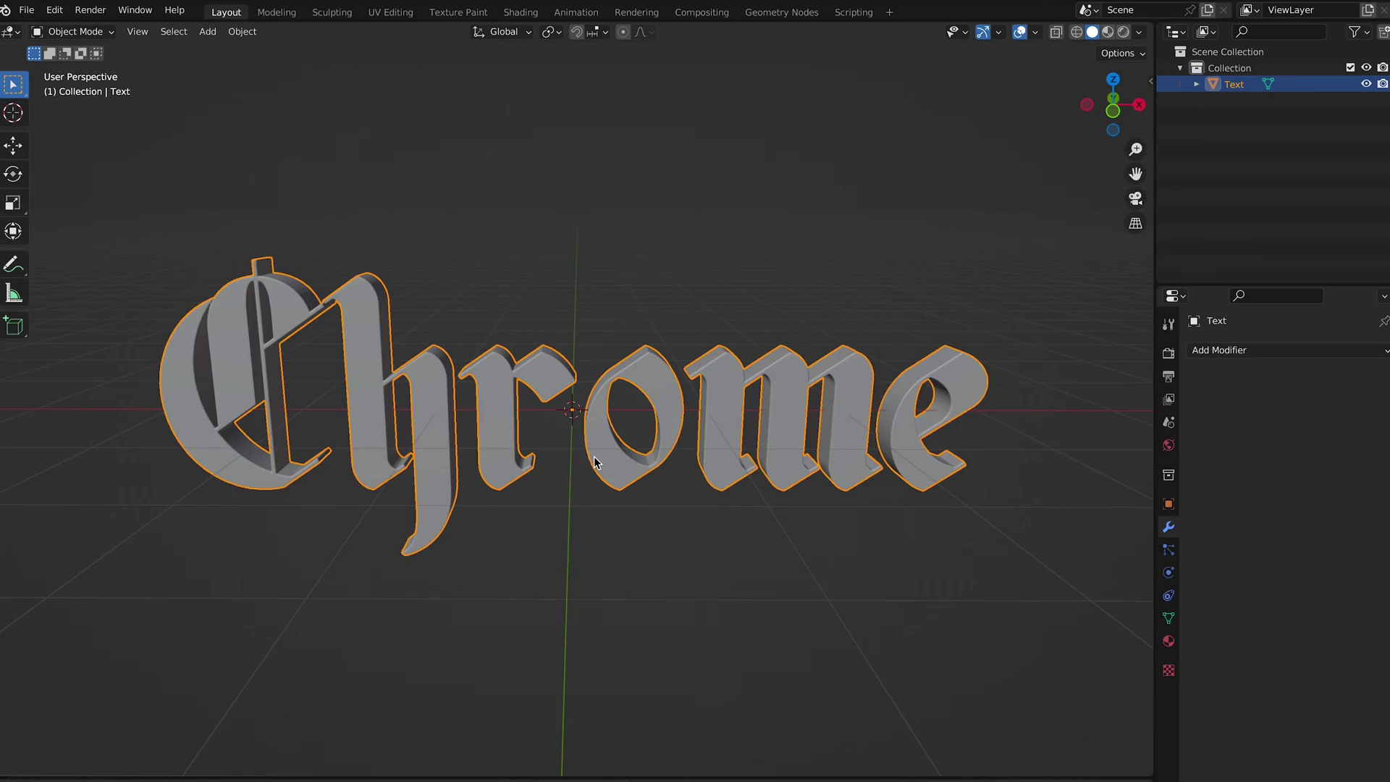
- Scale the text down uniformly to about 0.38 of its size
key("s")
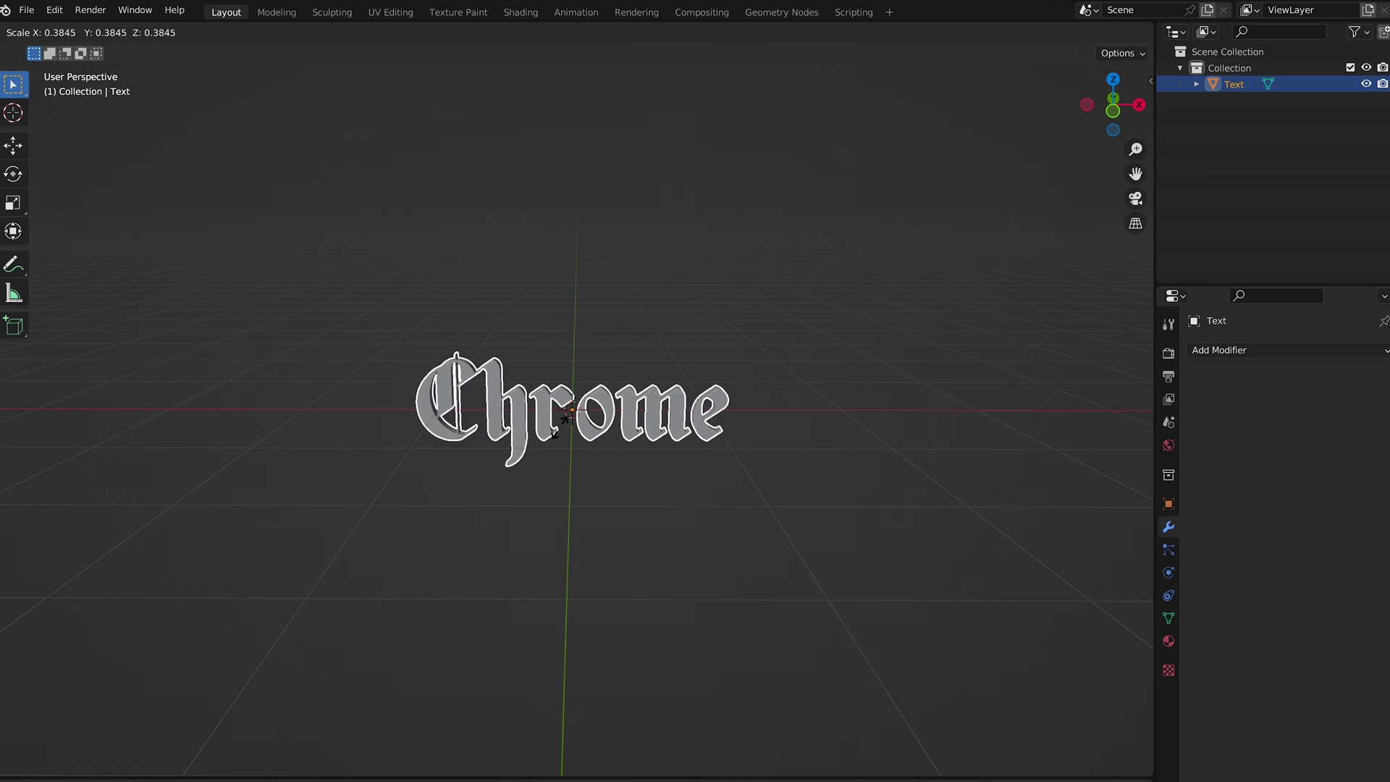
left_click(553, 426)
scroll(556, 431, "up", 3)
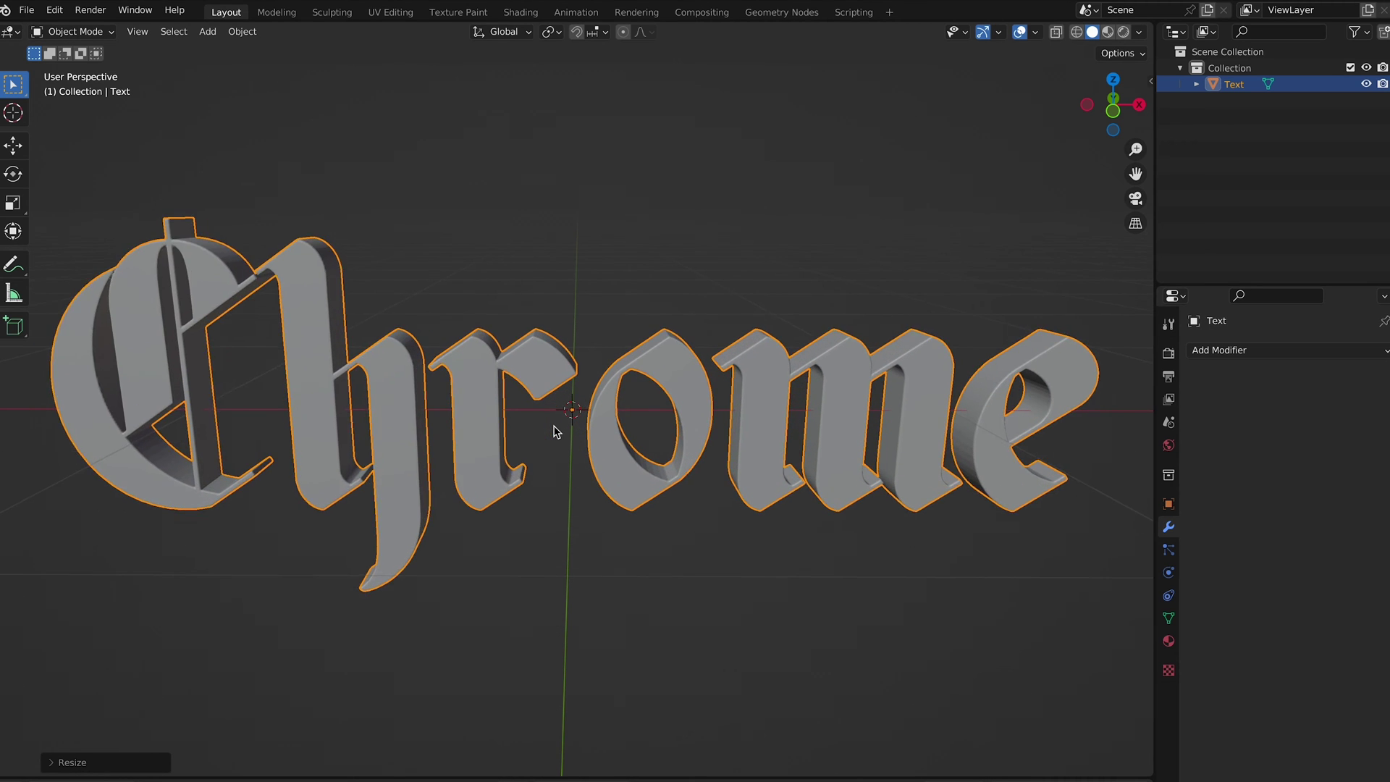
- Smooth the lettering with the Smooth brush in Sculpt Mode and return to Object Mode
left_click(86, 34)
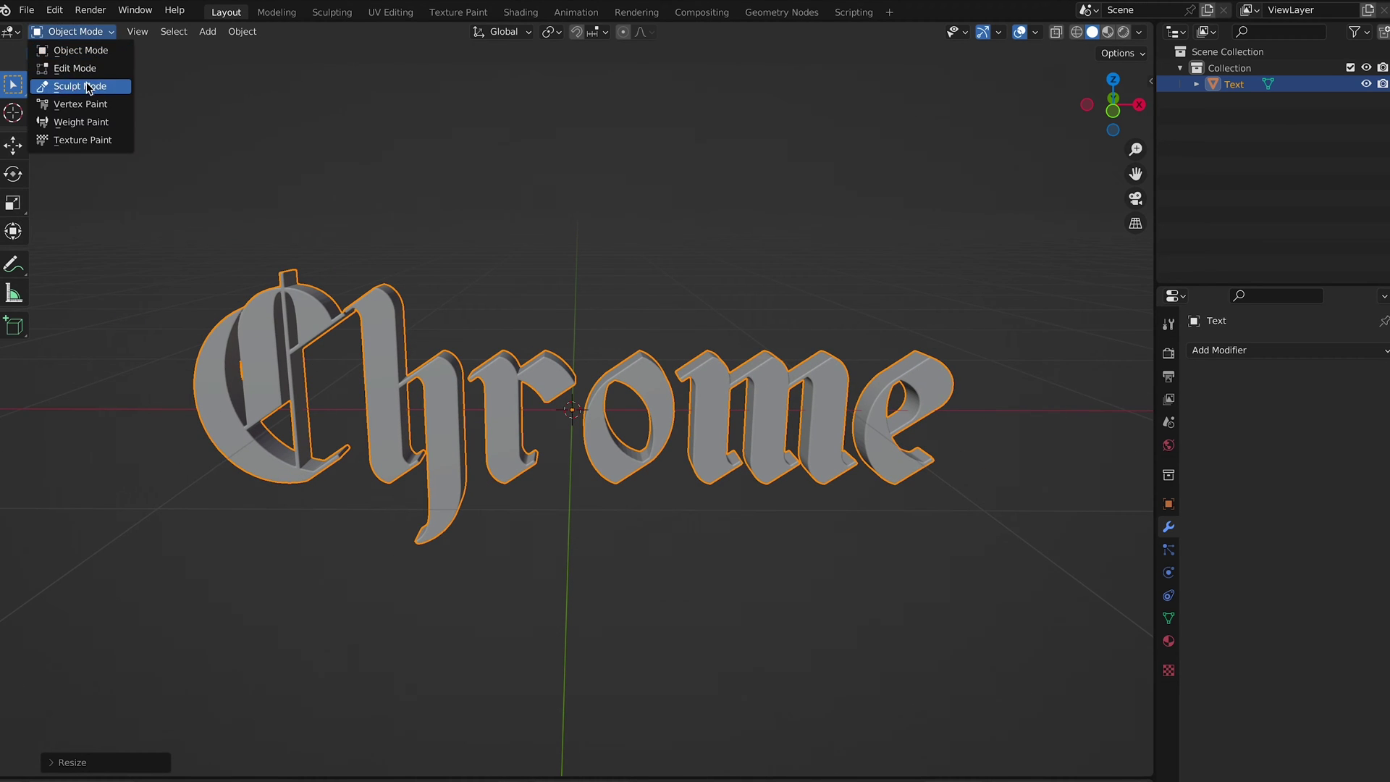
left_click(72, 87)
left_click(14, 342)
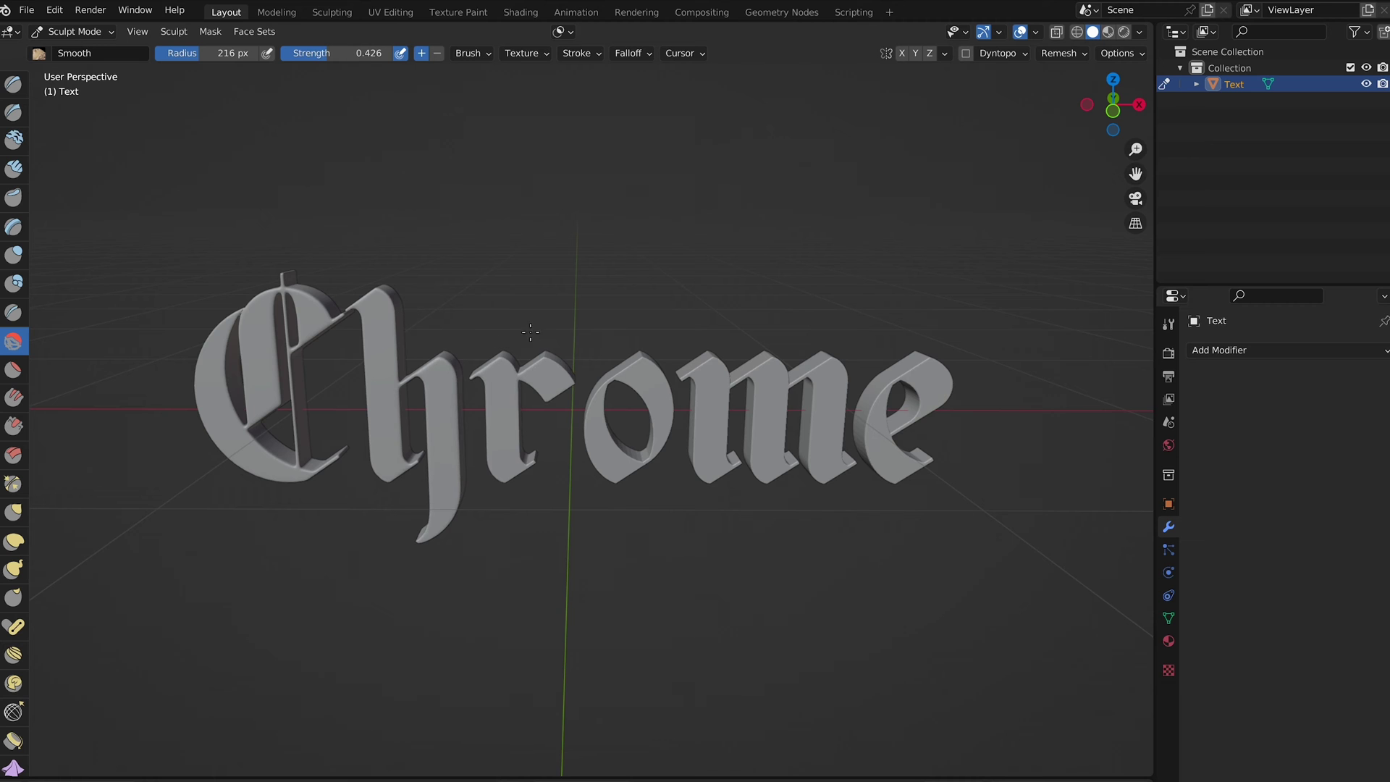
middle_click_drag(907, 447, 691, 444)
middle_click_drag(265, 470, 507, 449)
left_click(72, 32)
left_click(80, 50)
- Split the viewport into two side-by-side views and display one of them in rendered shading
scroll(391, 280, "down", 3)
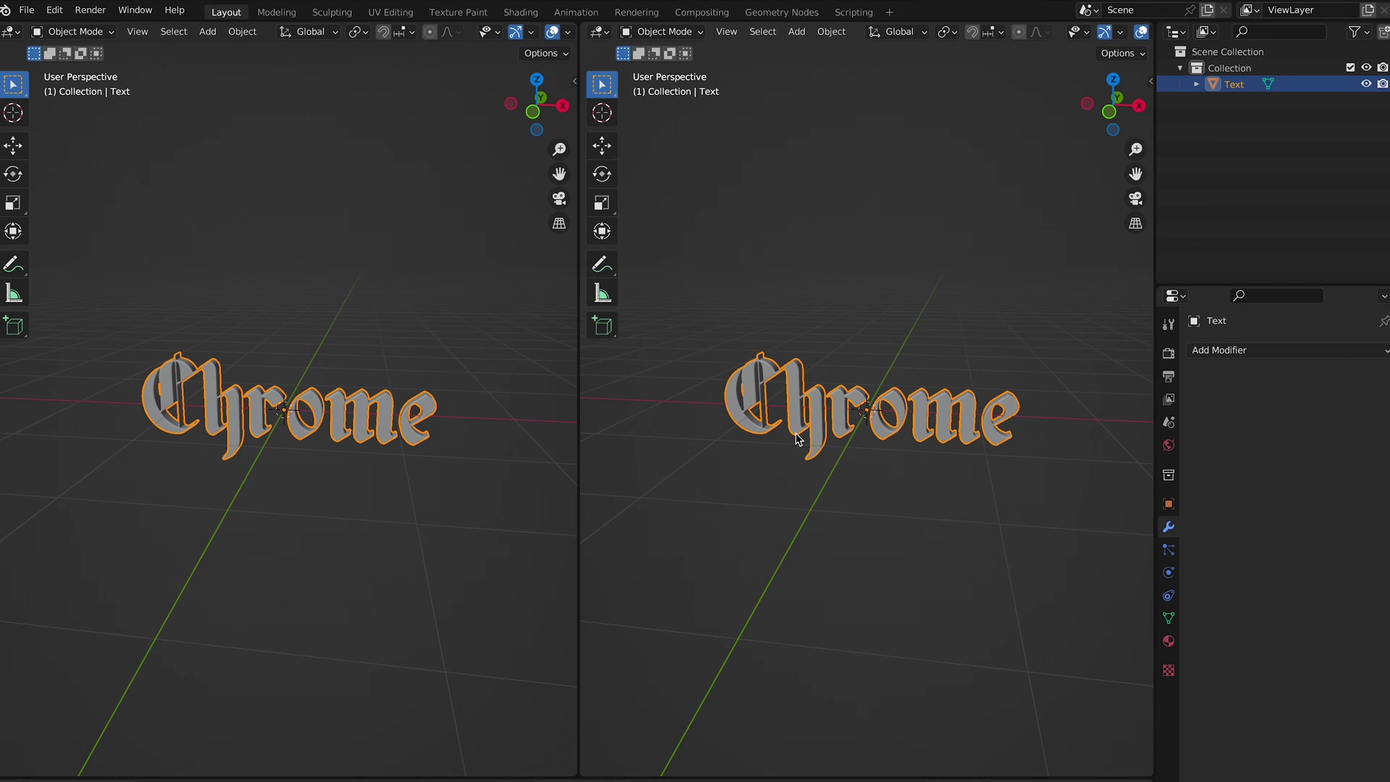
middle_click_drag(801, 440, 796, 436)
scroll(796, 437, "up", 2)
scroll(1114, 34, "down", 4)
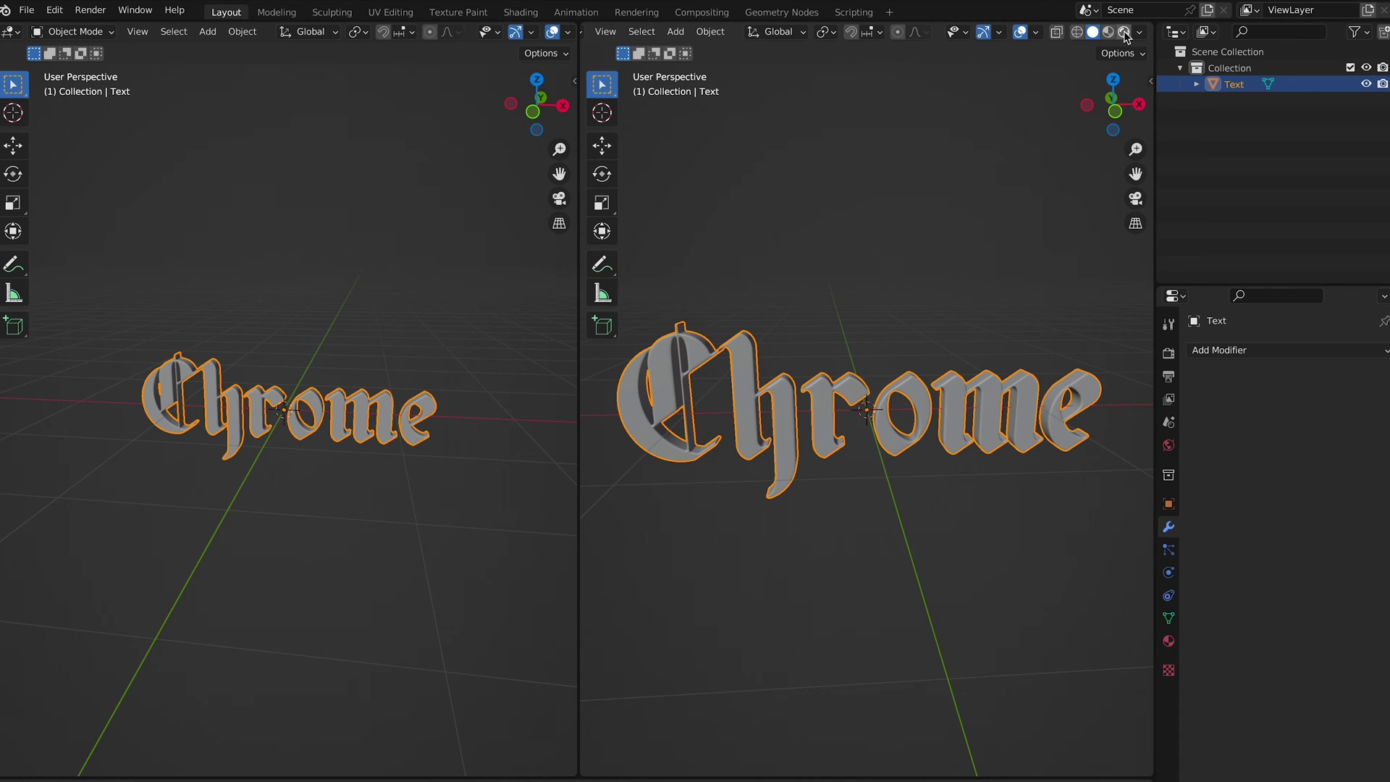
left_click(1125, 32)
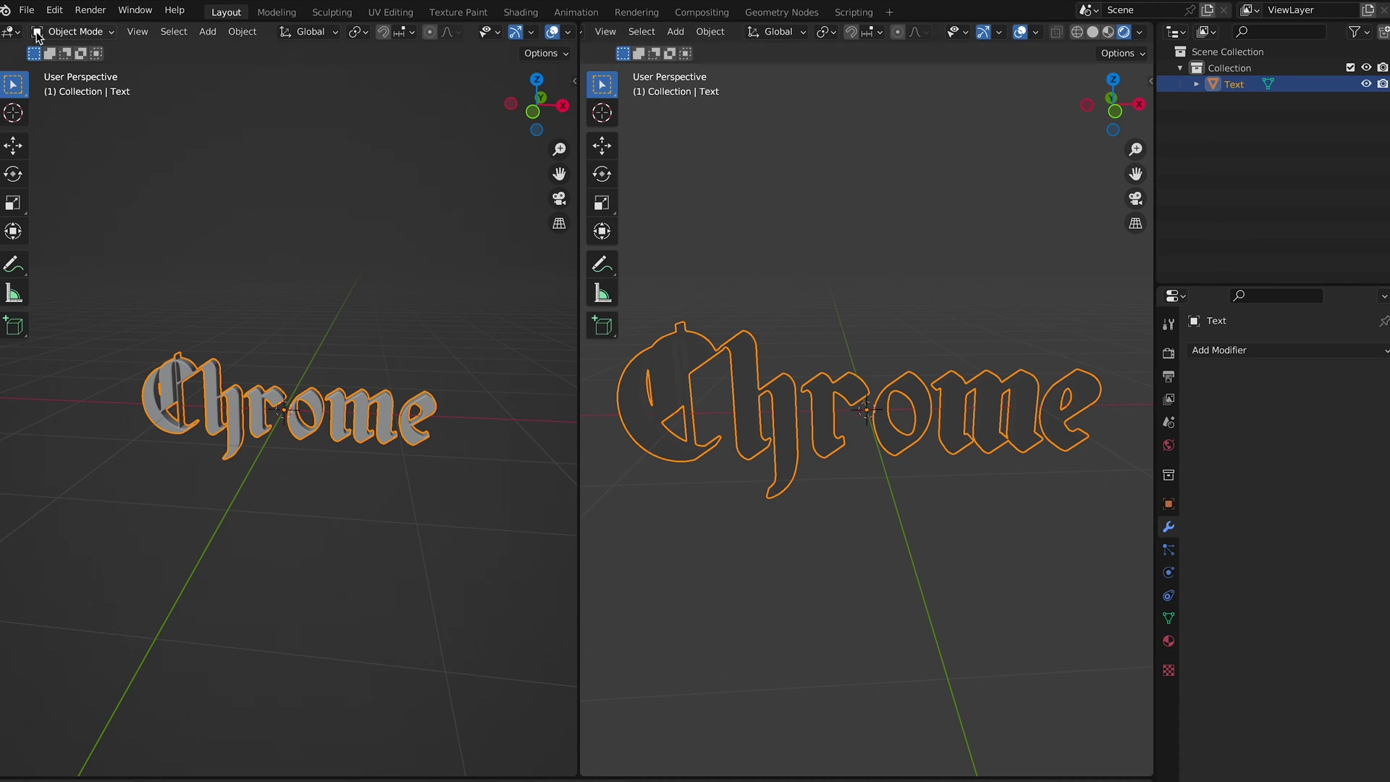
- Turn the unrendered viewport into a Shader Editor without its sidebar and create a new material for the text
left_click(11, 32)
left_click(77, 187)
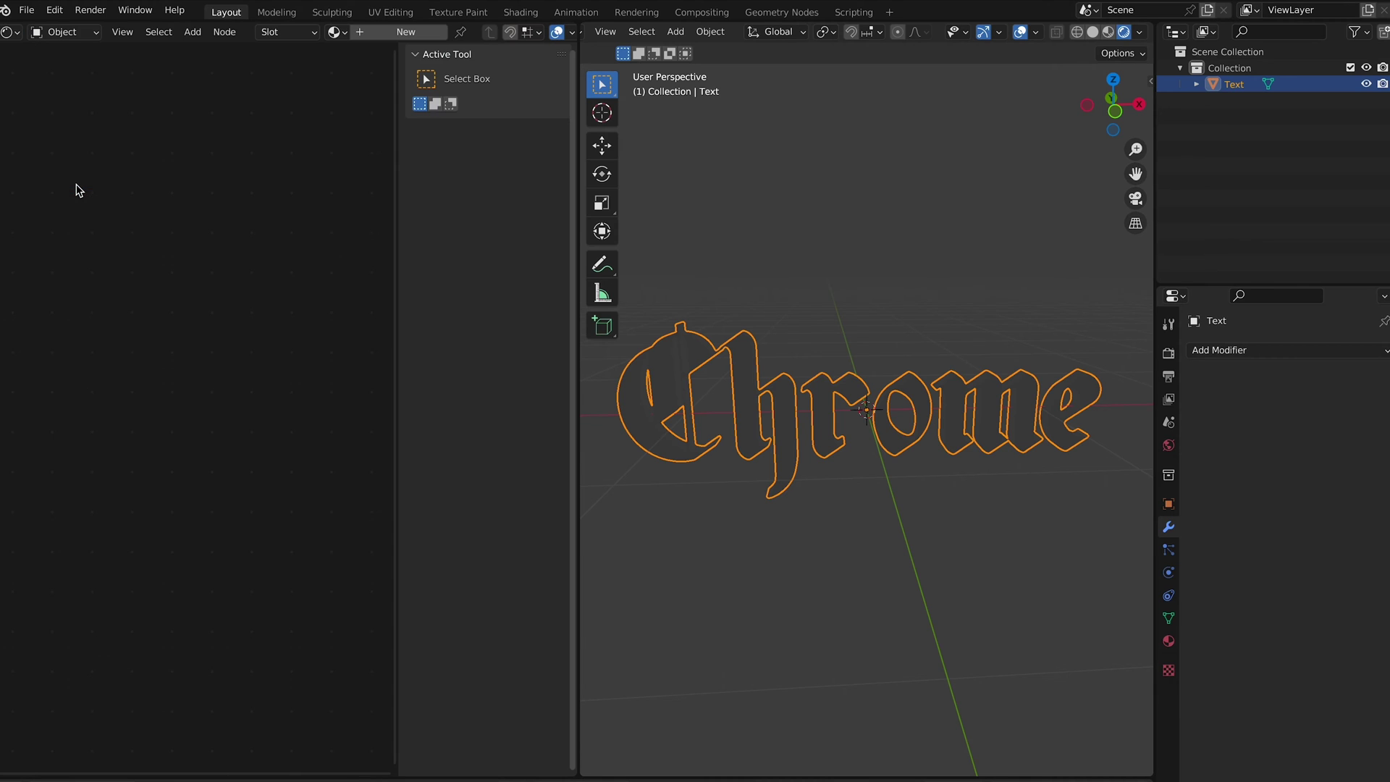
key("n")
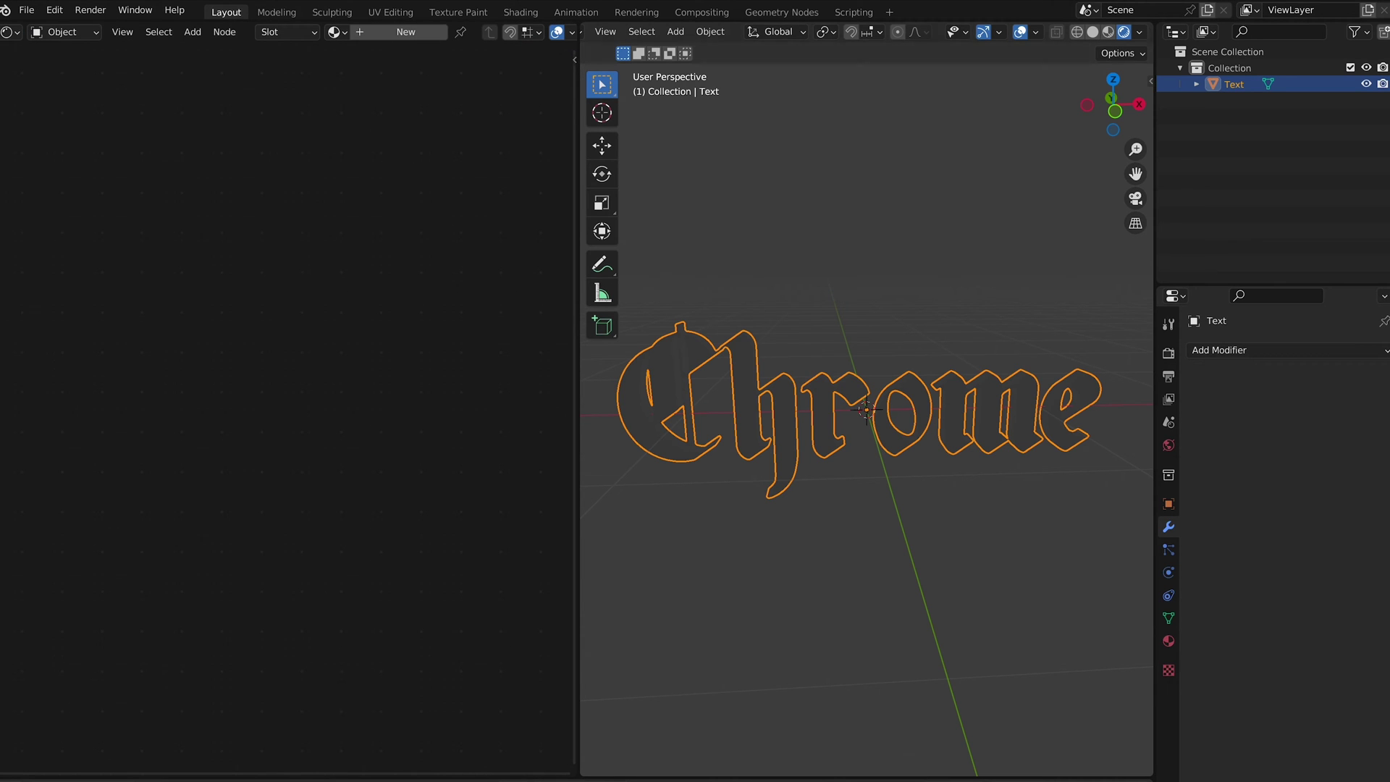
left_click(358, 33)
scroll(261, 384, "up", 2)
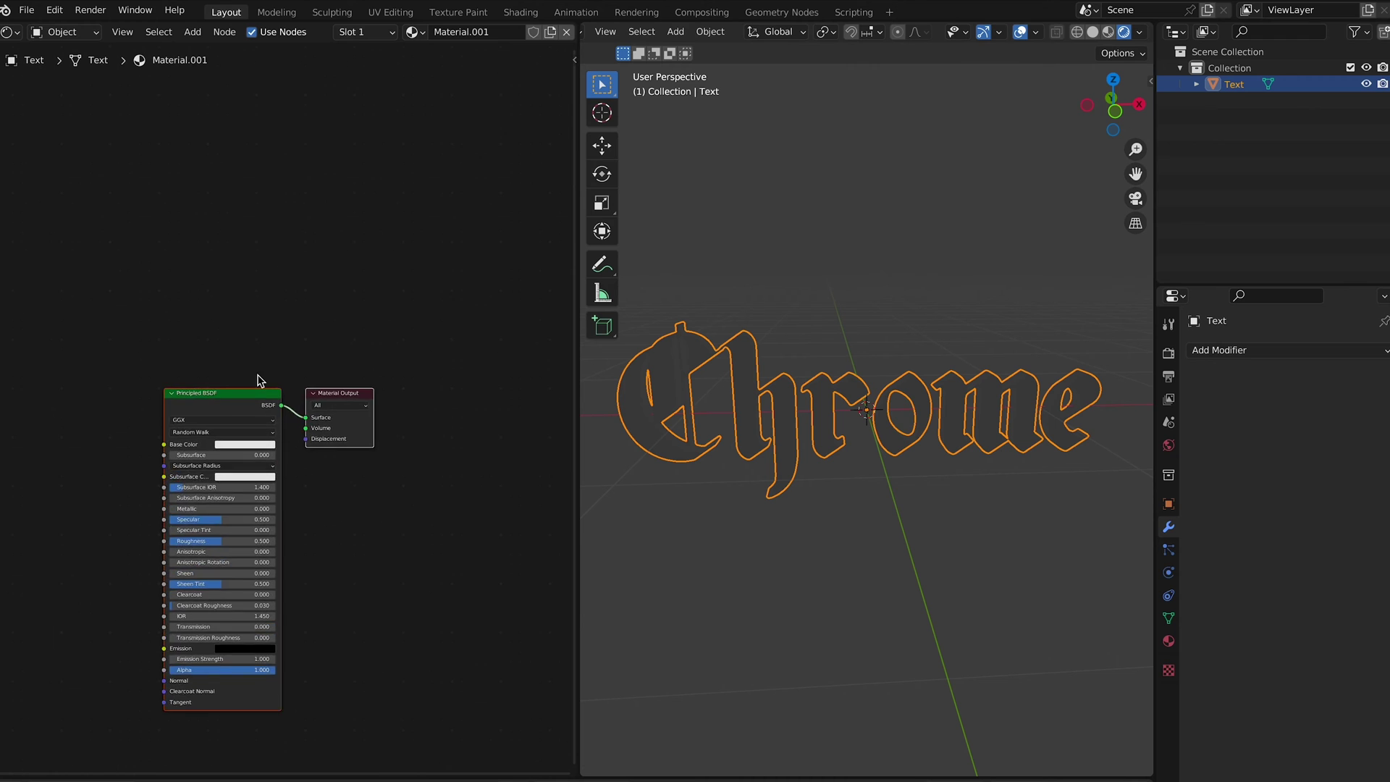
- Switch the Shader Editor to the World nodes and load the Unsplash gradient image from the ASSETS folder as the environment texture
left_click(77, 33)
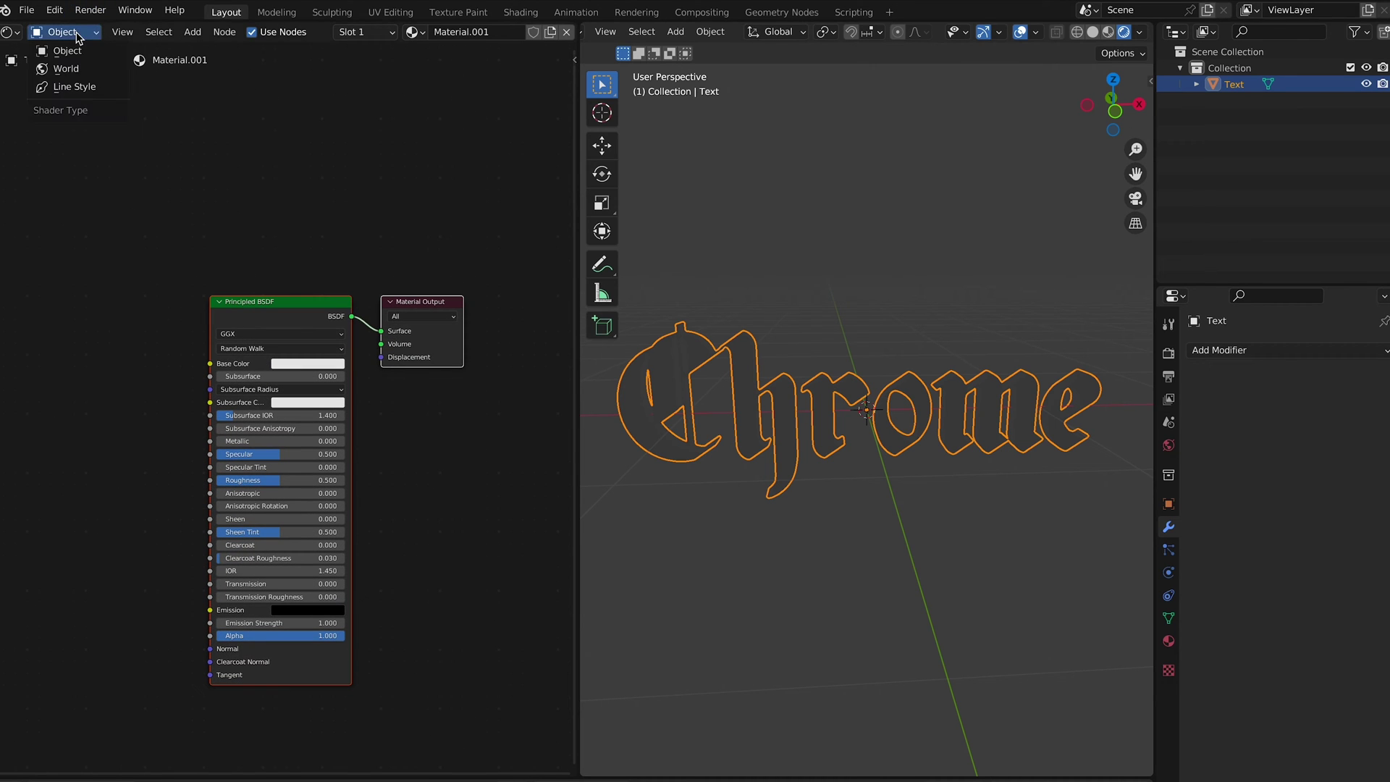
left_click(79, 69)
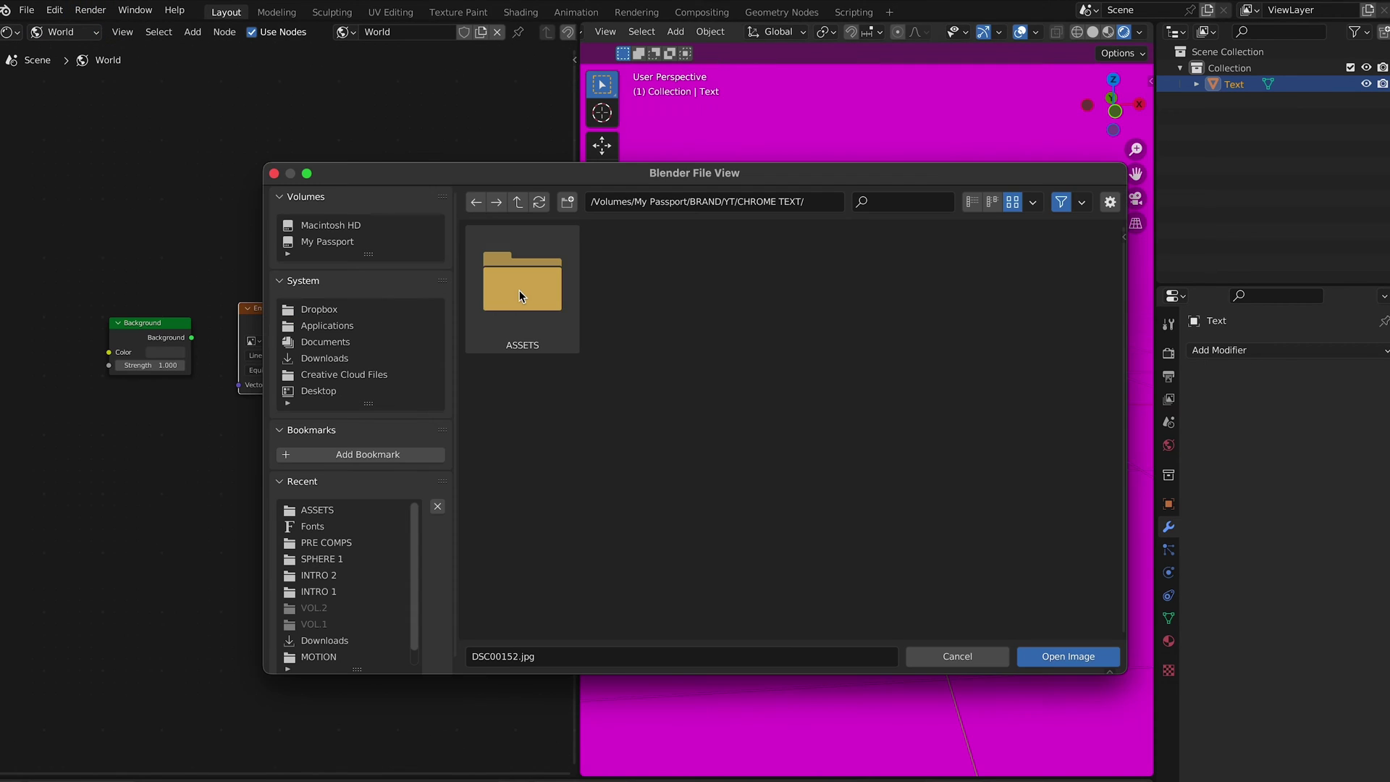
double_click(519, 289)
left_click(672, 431)
double_click(672, 432)
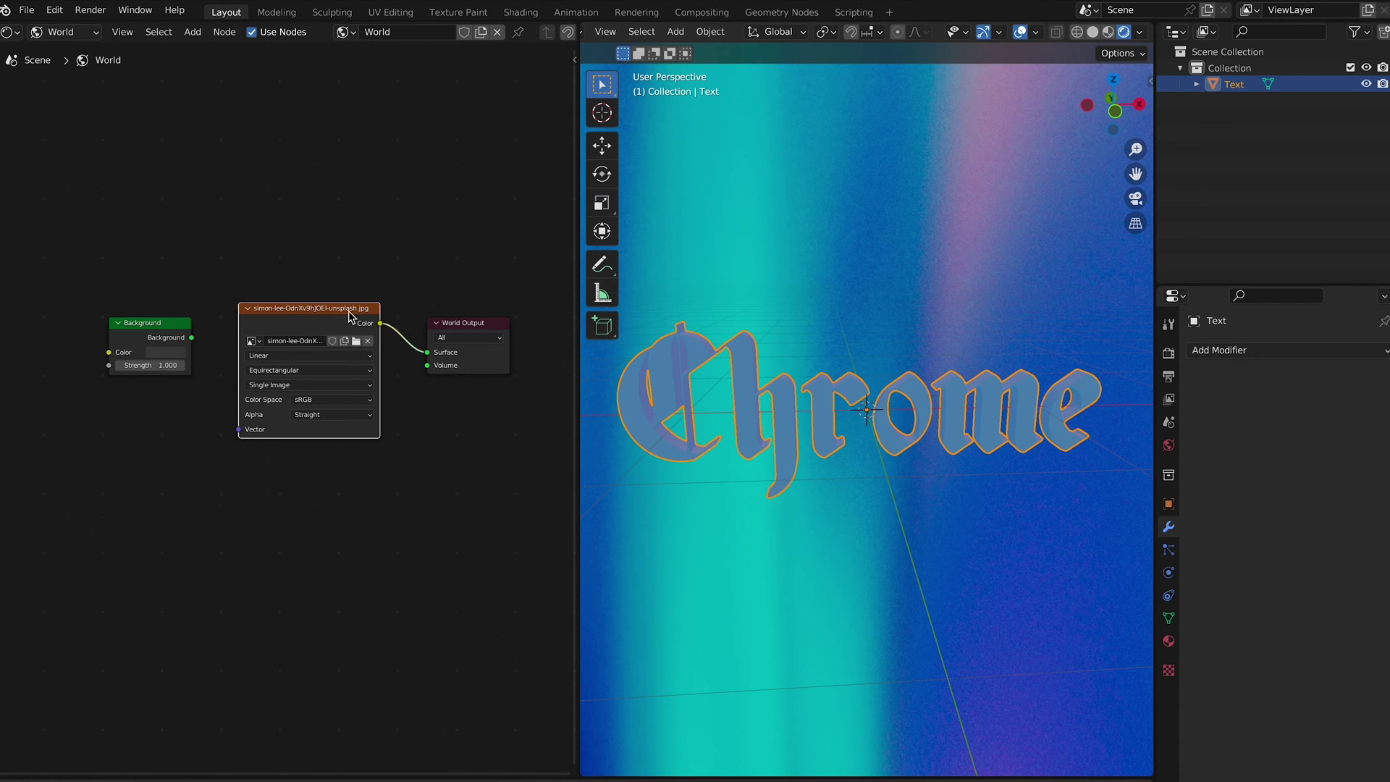
- Return to the text's object material and raise the Principled BSDF's Metallic value to about 0.7
left_click(65, 32)
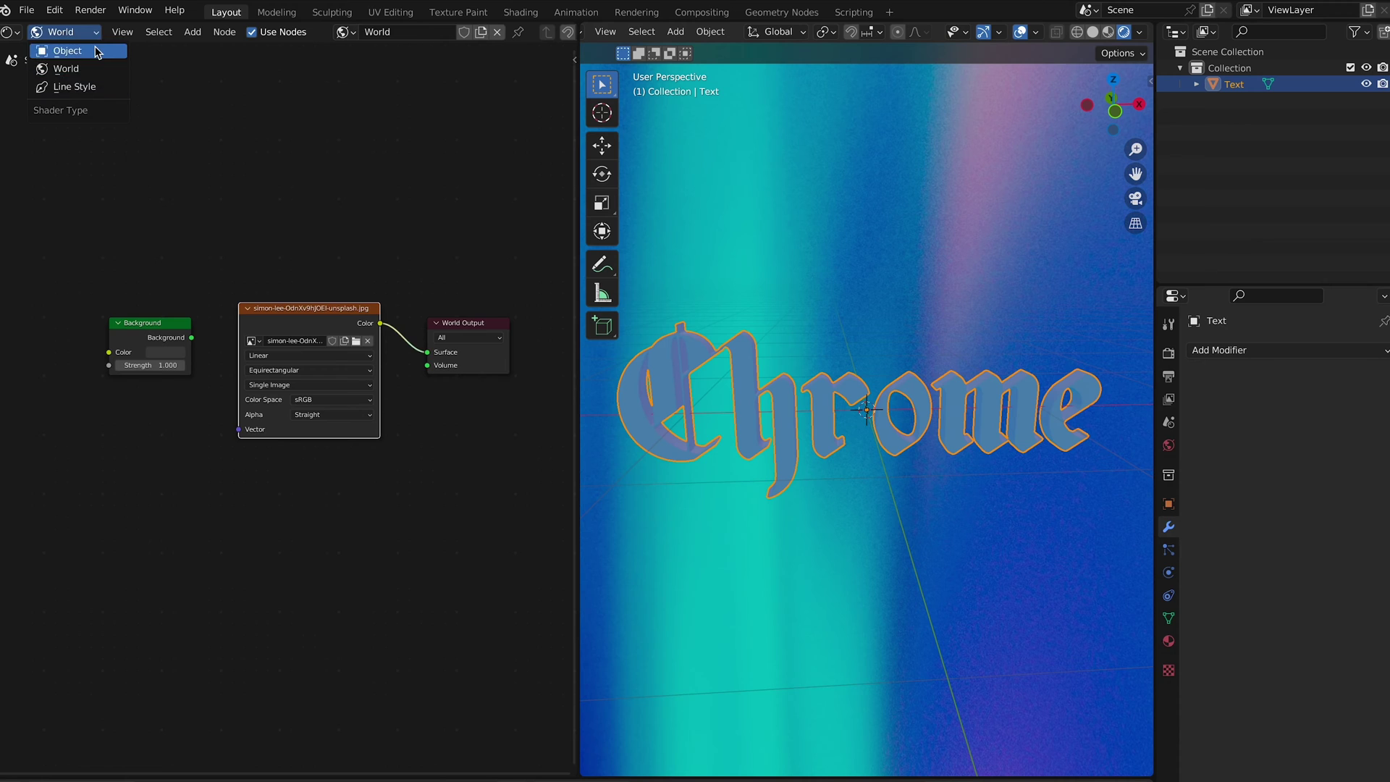
left_click(98, 50)
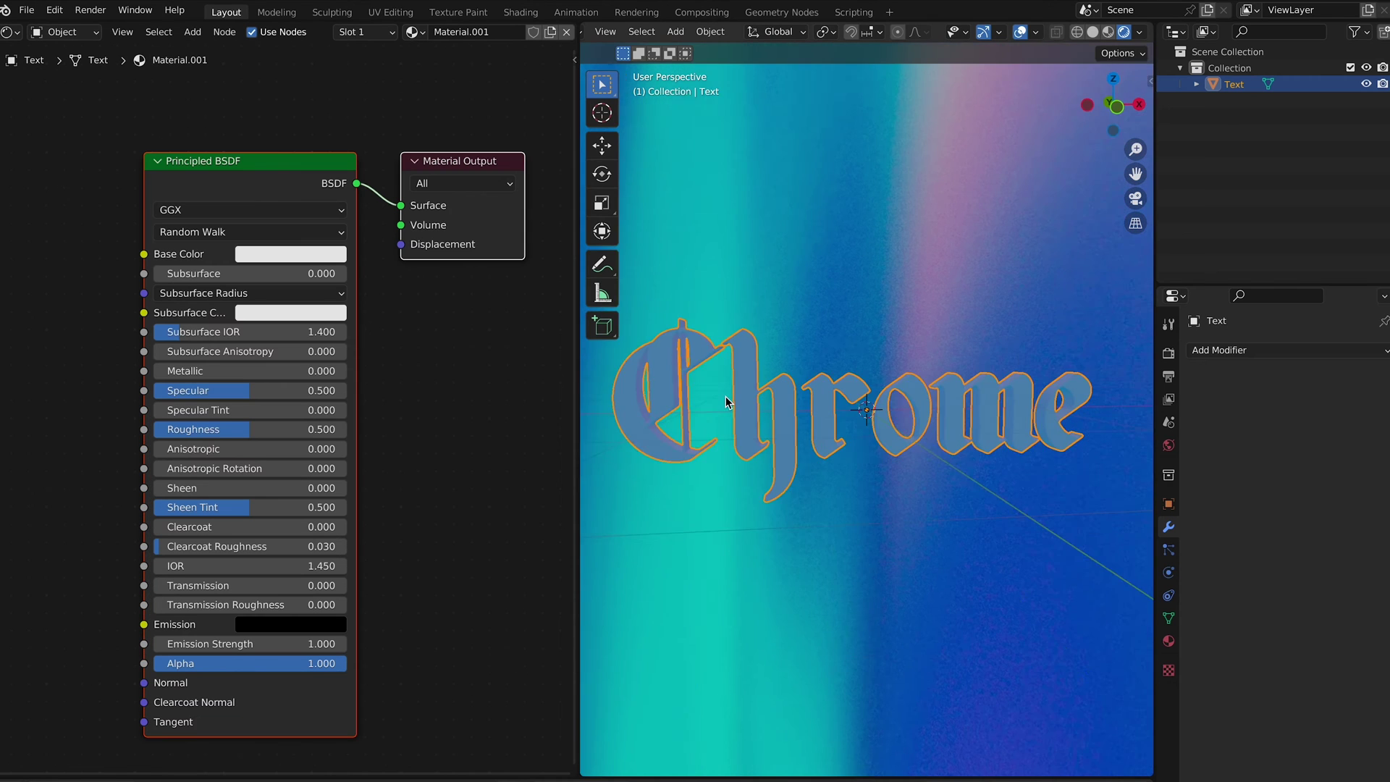
middle_click_drag(726, 400, 729, 402)
left_click_drag(249, 371, 262, 370)
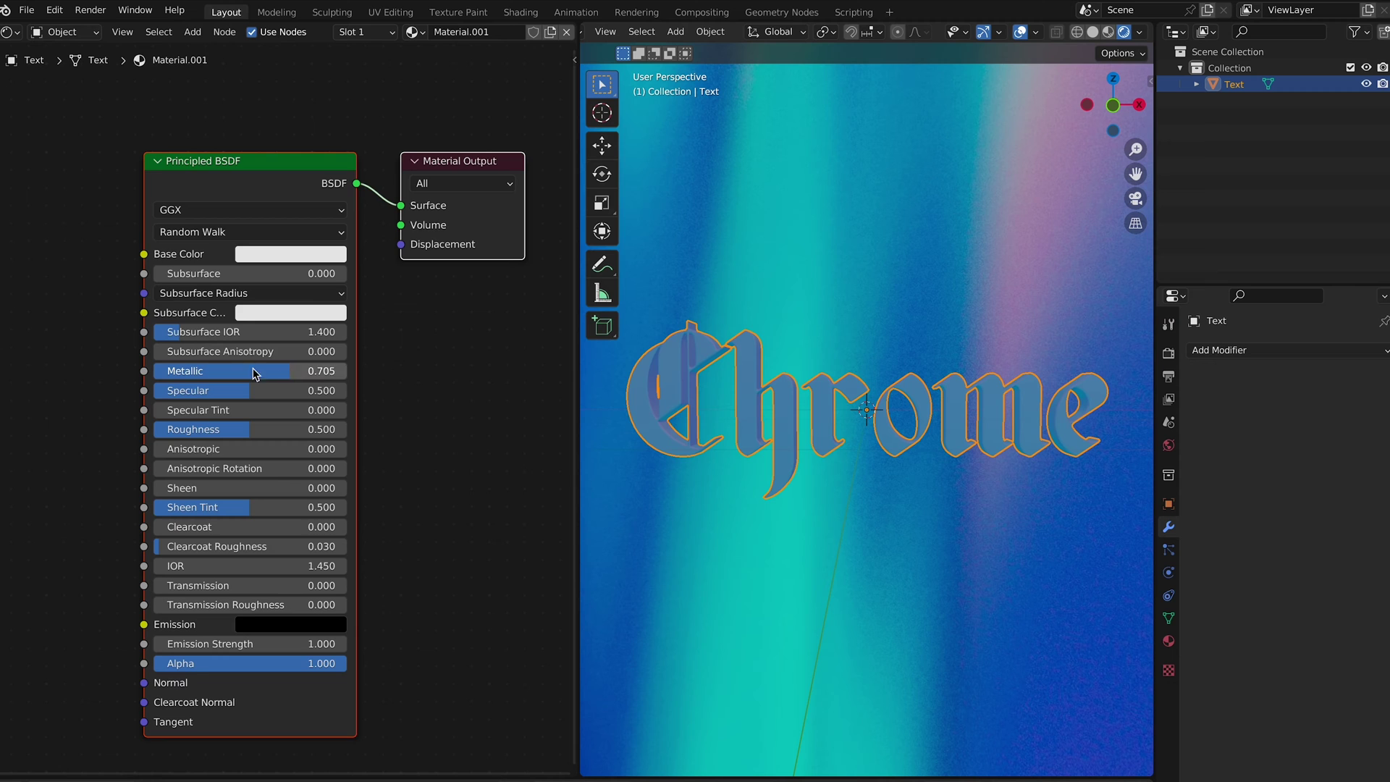
middle_click_drag(273, 475, 317, 515)
- Add a Noise Texture node beside the Principled BSDF and connect its Fac output to Roughness
key("shift+a")
type("NOISE")
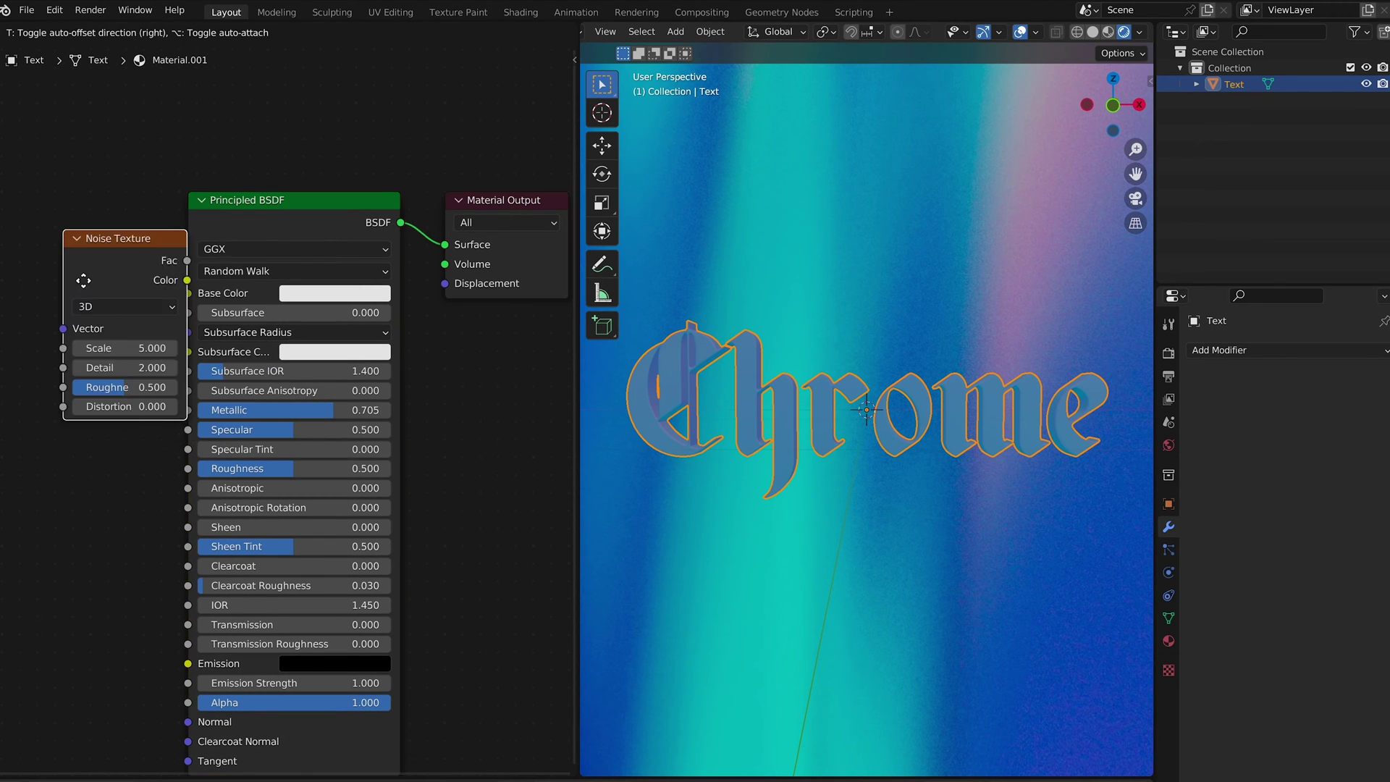
left_click(84, 281)
left_click(297, 382)
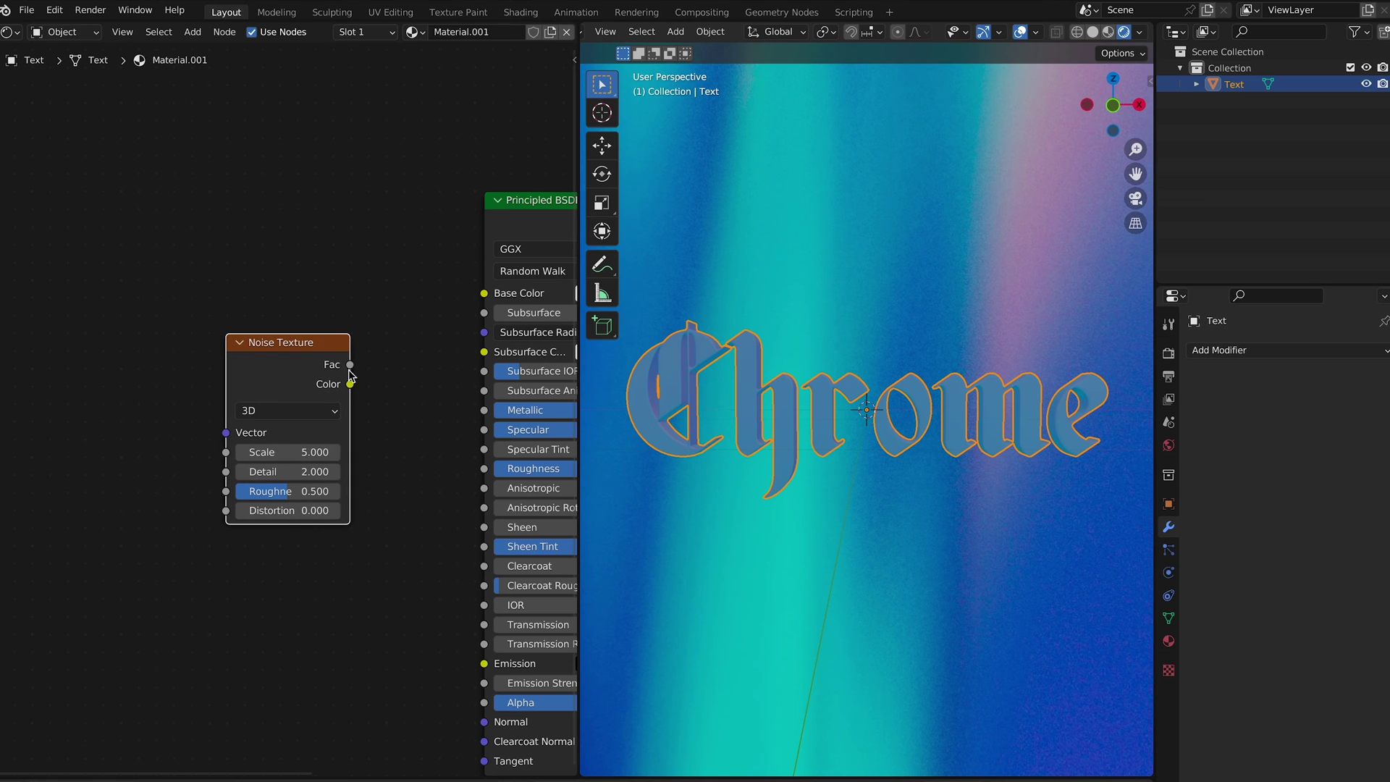
left_click_drag(351, 365, 487, 468)
- Insert a Color Ramp between the Noise Texture and Roughness, and move its black stop to position 0.450
left_click_drag(318, 342, 192, 342)
key("shift+a")
type("colo")
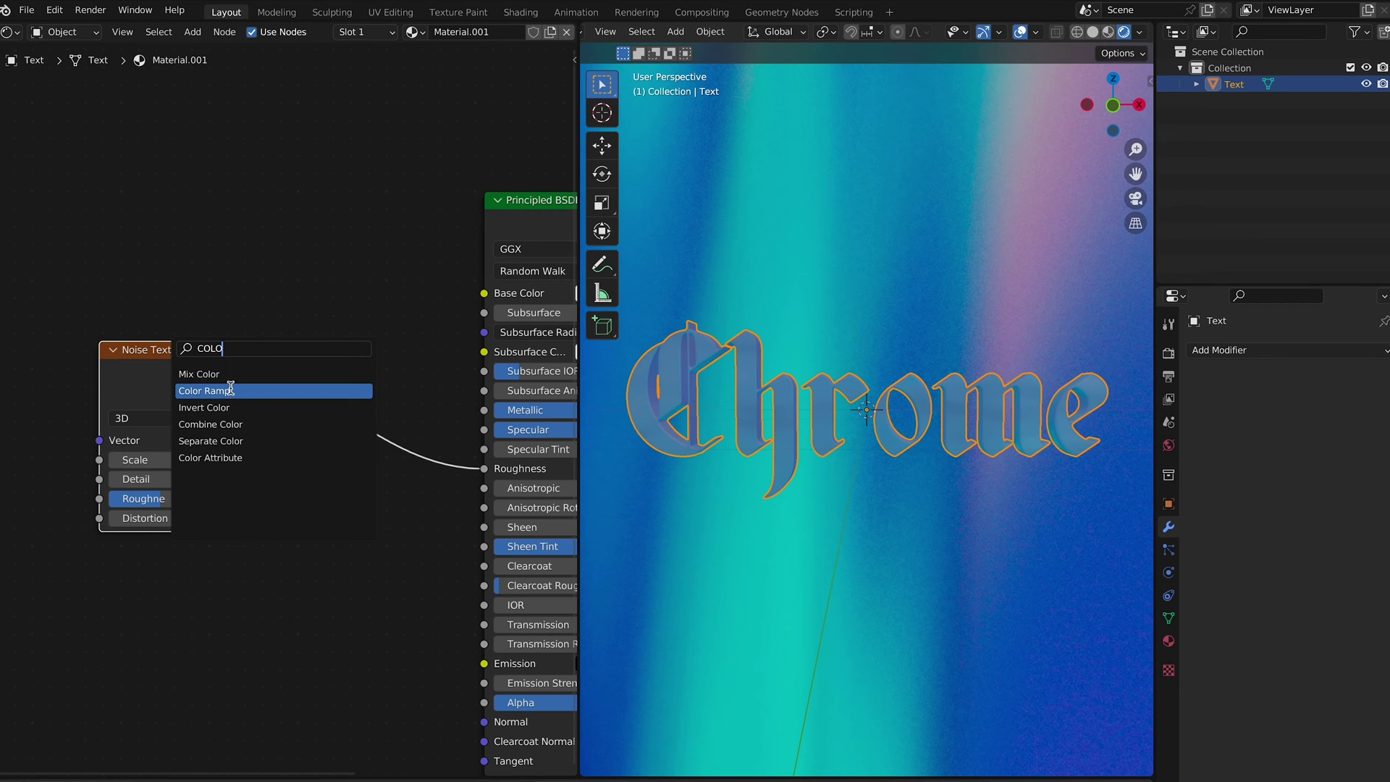
left_click(224, 391)
left_click(264, 377)
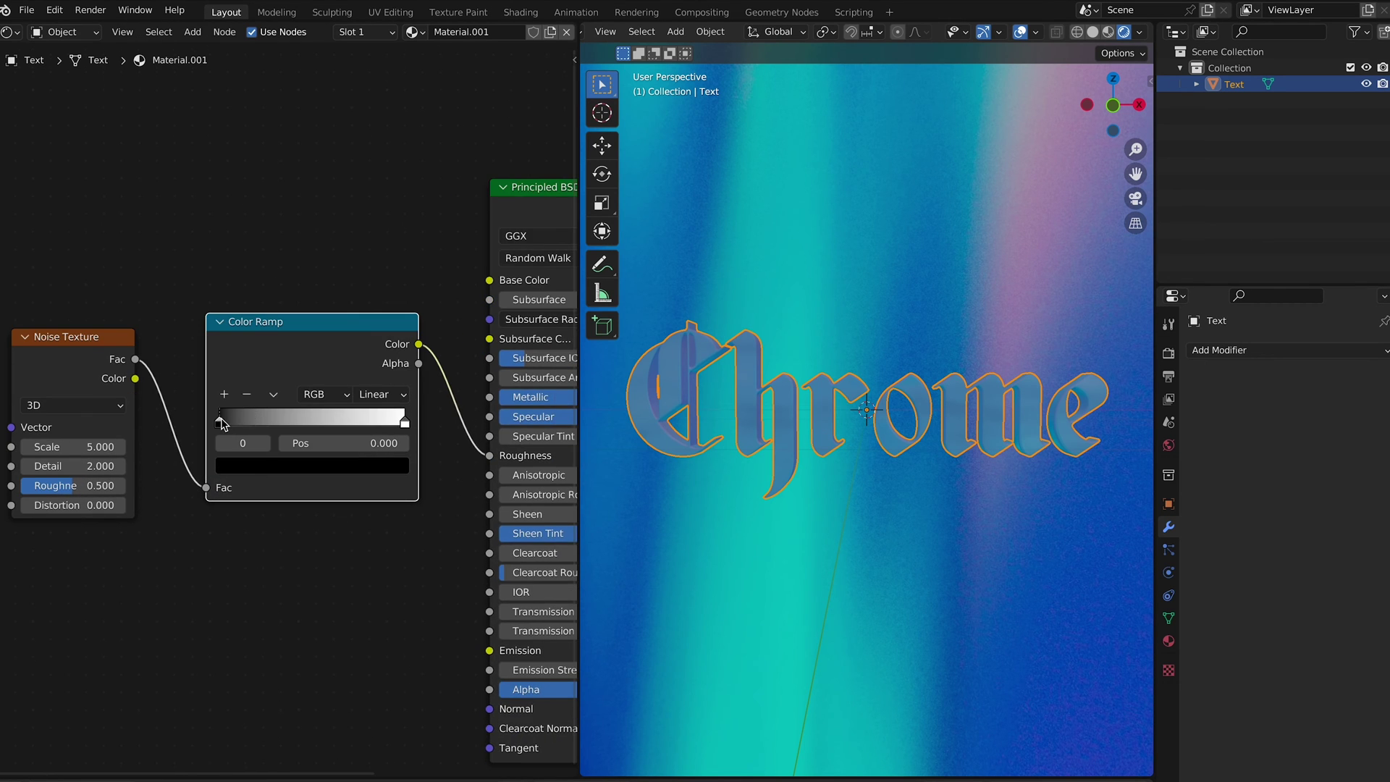
mouse_move(231, 425)
left_mouse_down()
mouse_move(346, 428)
mouse_move(305, 427)
left_mouse_up()
- Set the Noise Texture's Scale to 98, Detail to 15 and Roughness to about 0.792
left_click_drag(108, 447, 239, 446)
left_click_drag(72, 466, 124, 467)
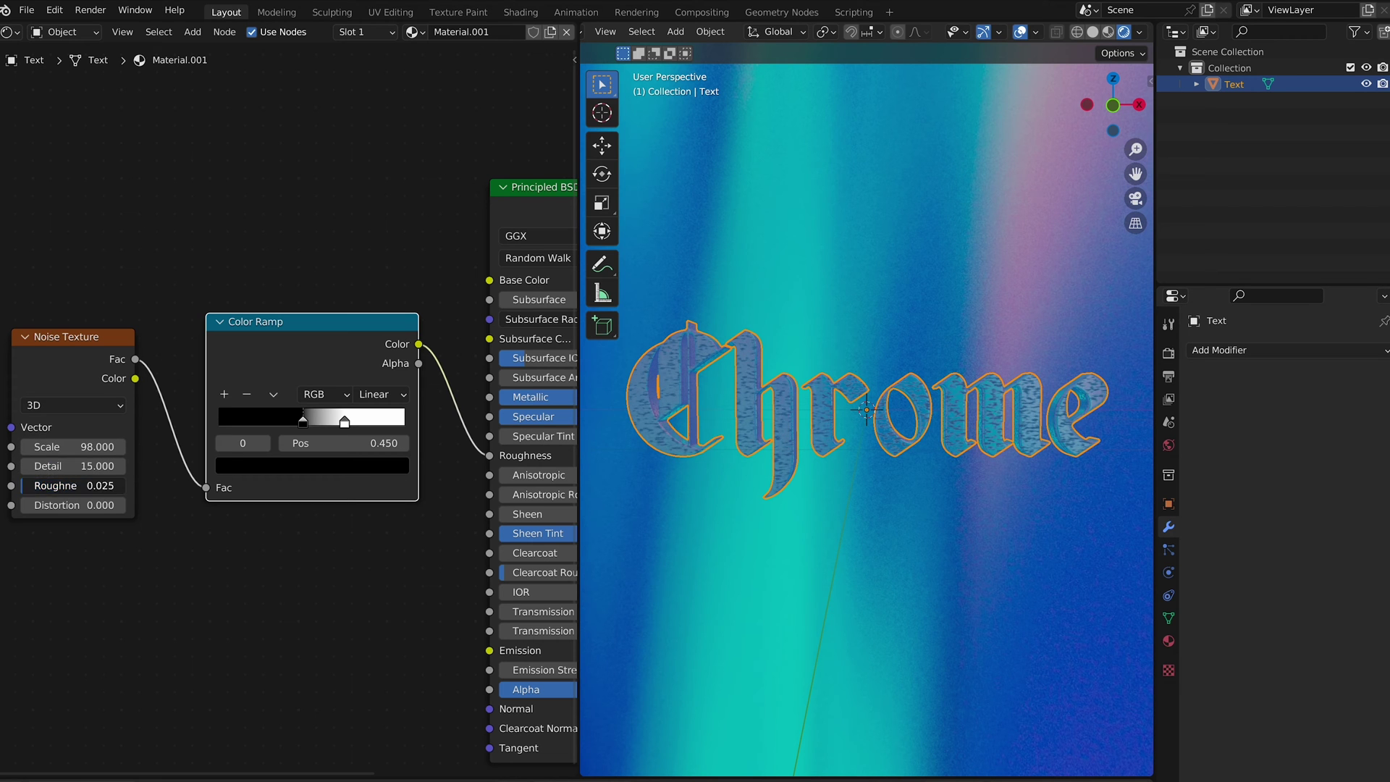
scroll(1028, 300, "up", 6)
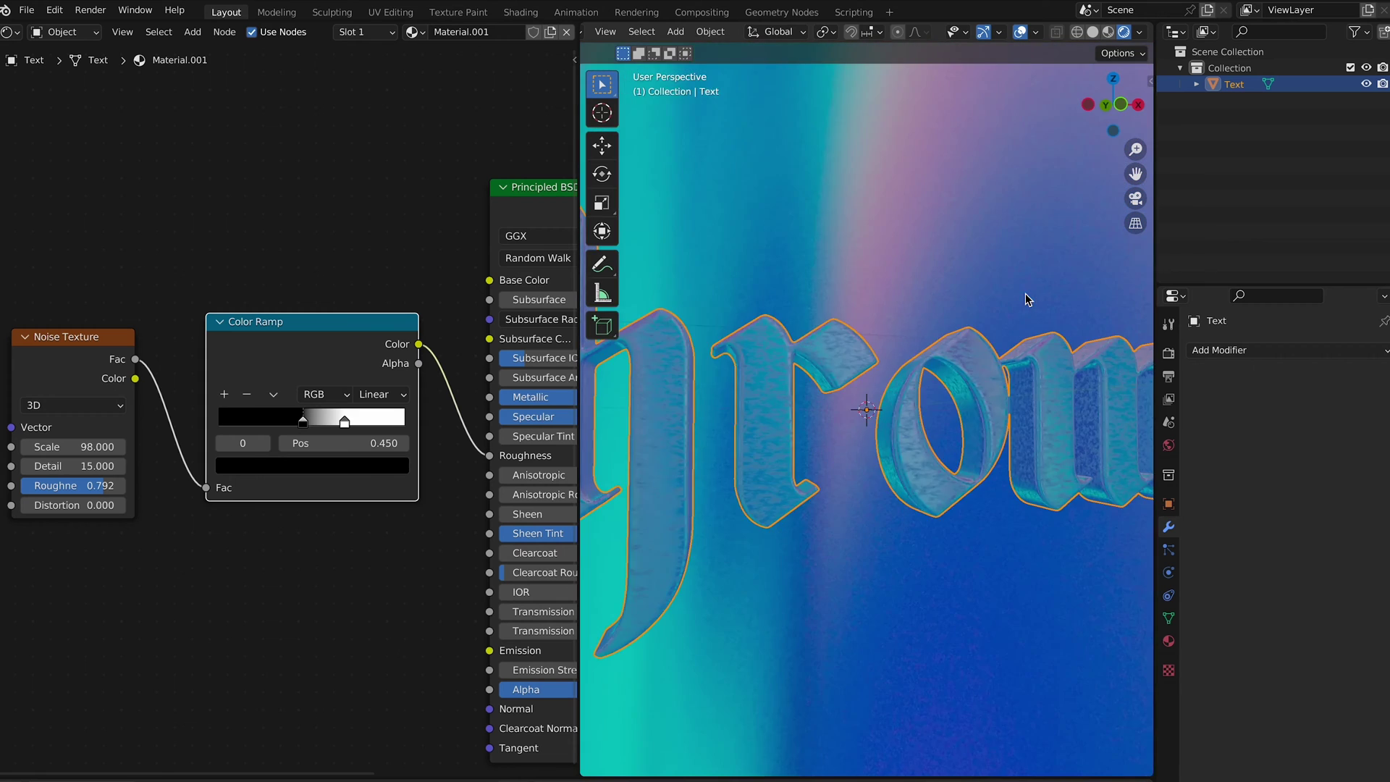
- Shift the Color Ramp's white stop closer to its end, set Metallic to 1.000, and move the black stop to 0.464
left_click_drag(344, 421, 382, 422)
middle_click_drag(381, 422, 234, 419)
left_click_drag(467, 398, 538, 399)
mouse_move(160, 420)
left_mouse_down()
mouse_move(184, 425)
mouse_move(157, 425)
left_mouse_up()
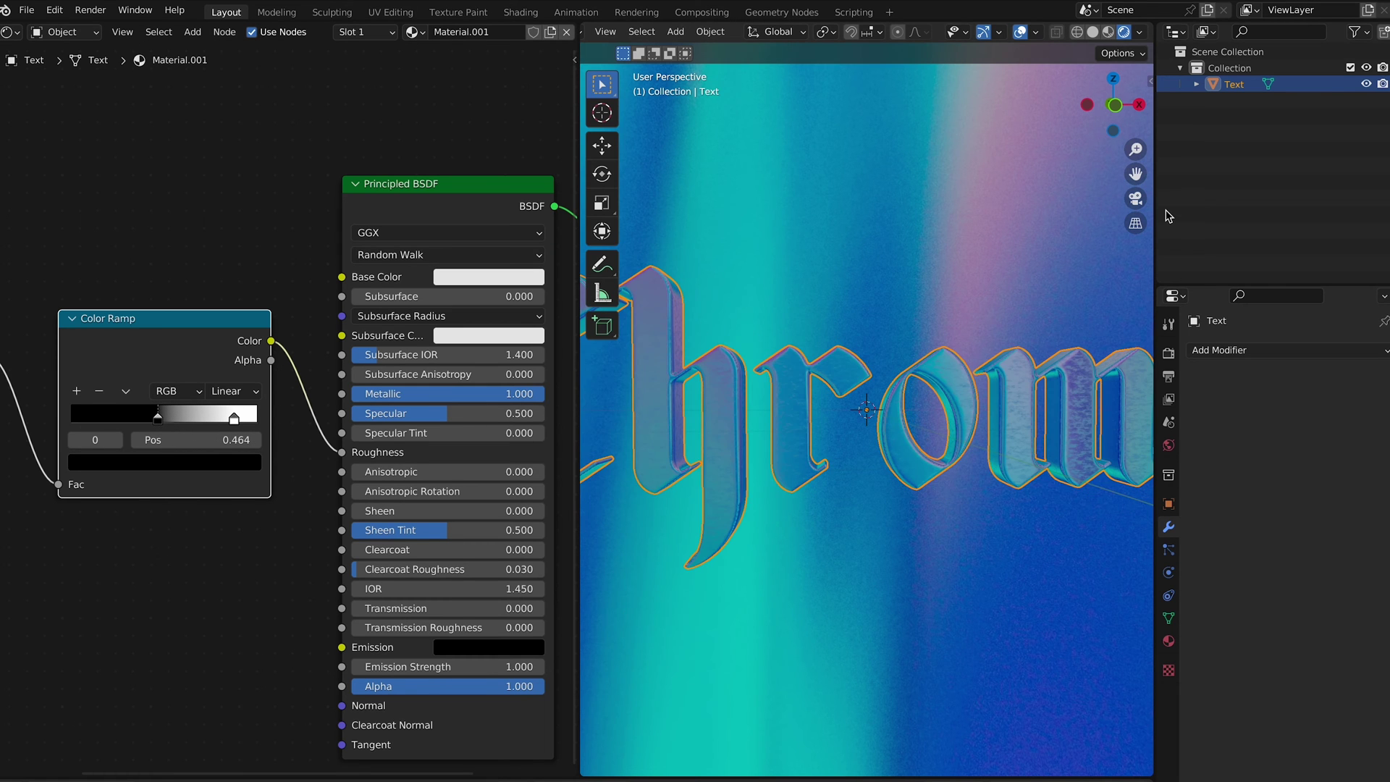
mouse_move(769, 424)
middle_mouse_down()
mouse_move(825, 456)
mouse_move(772, 427)
middle_mouse_up()
scroll(772, 427, "down", 3)
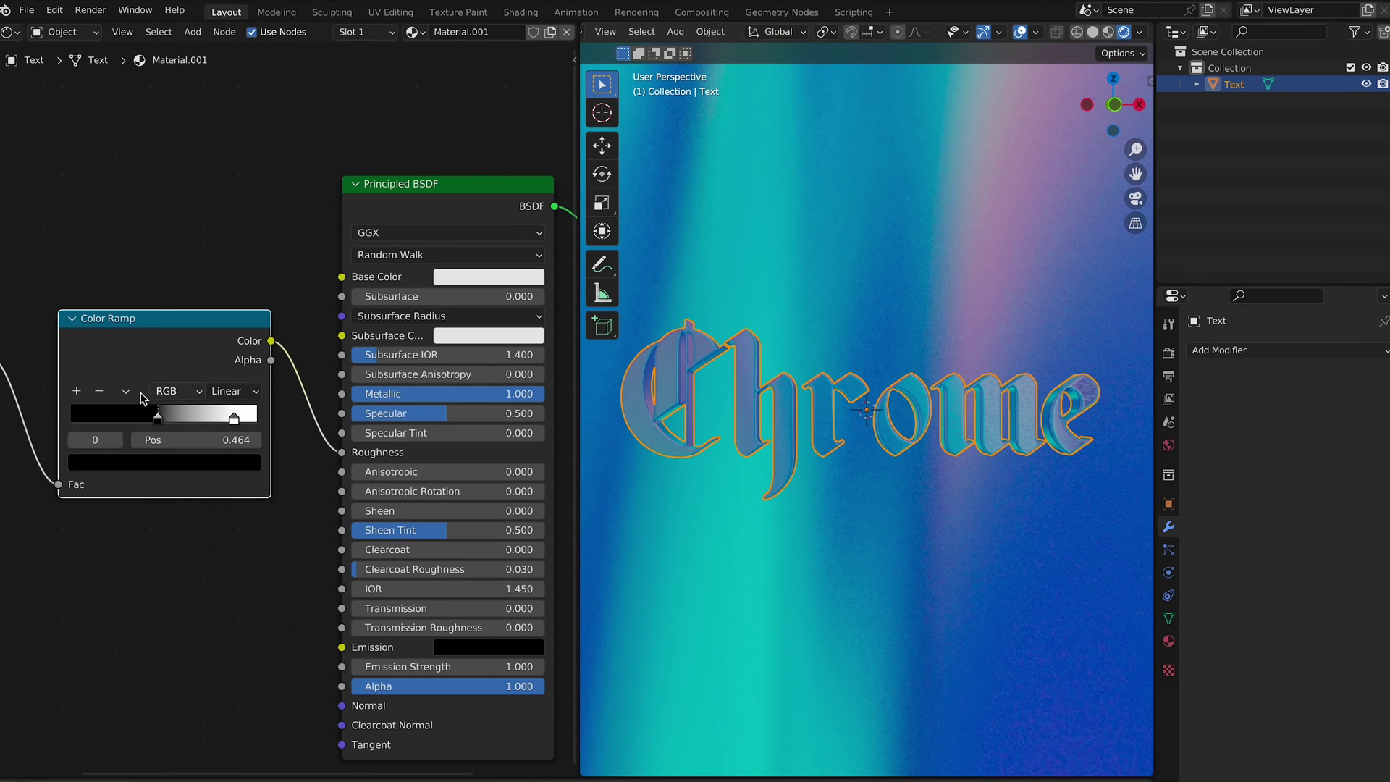
- Add Texture Coordinate and Mapping nodes to the Noise Texture, keeping the mapping scale at 1.000 on all axes
middle_click_drag(57, 347, 130, 356)
scroll(131, 362, "down", 2)
left_click(128, 352)
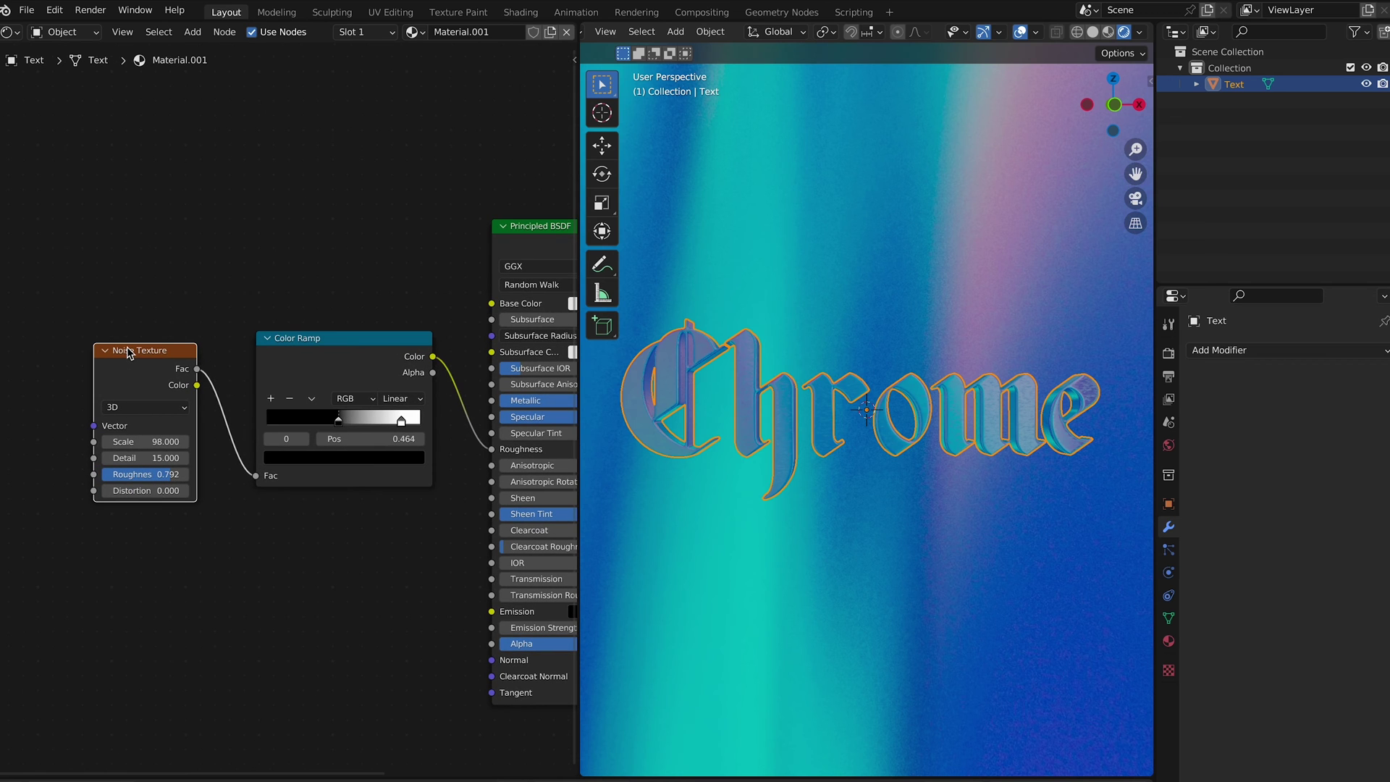
key("ctrl+t")
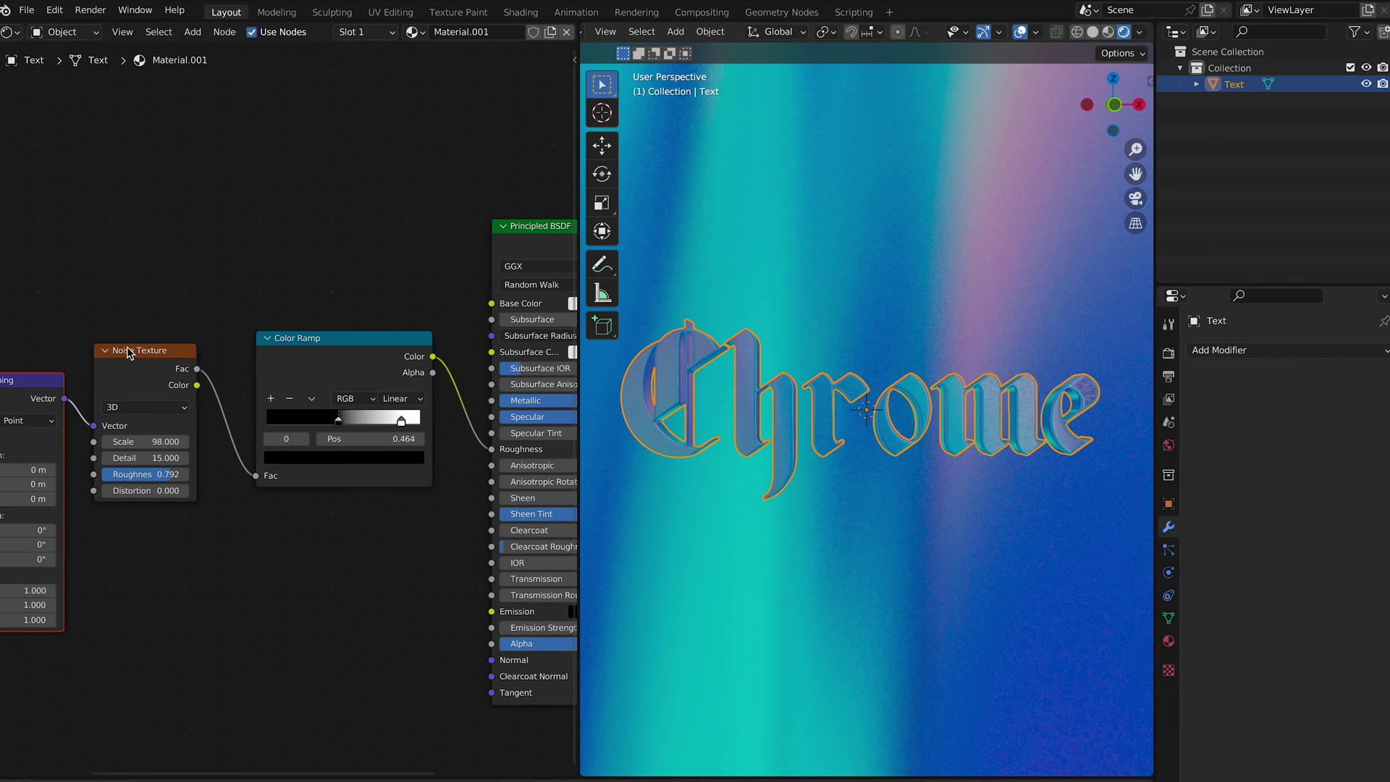
scroll(129, 353, "left", 4)
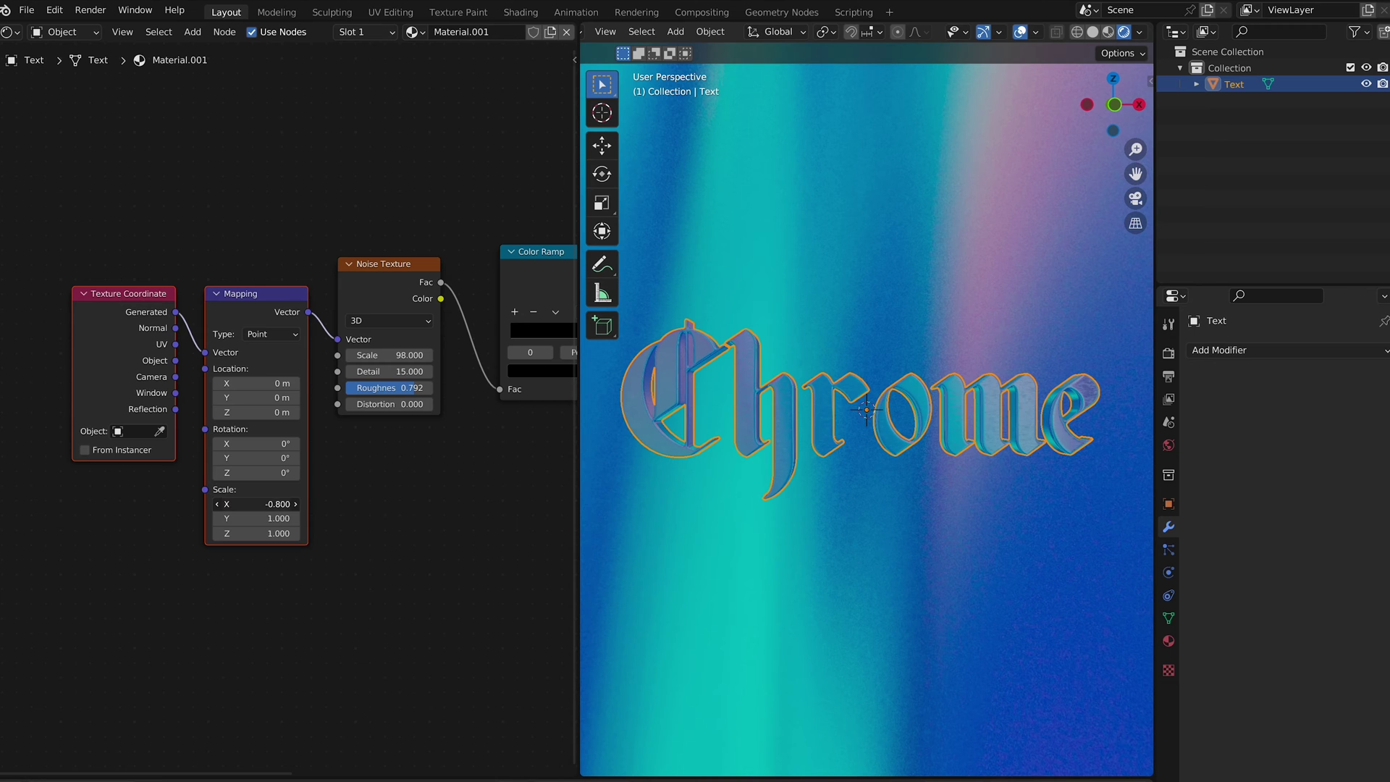
scroll(260, 502, "right", 4)
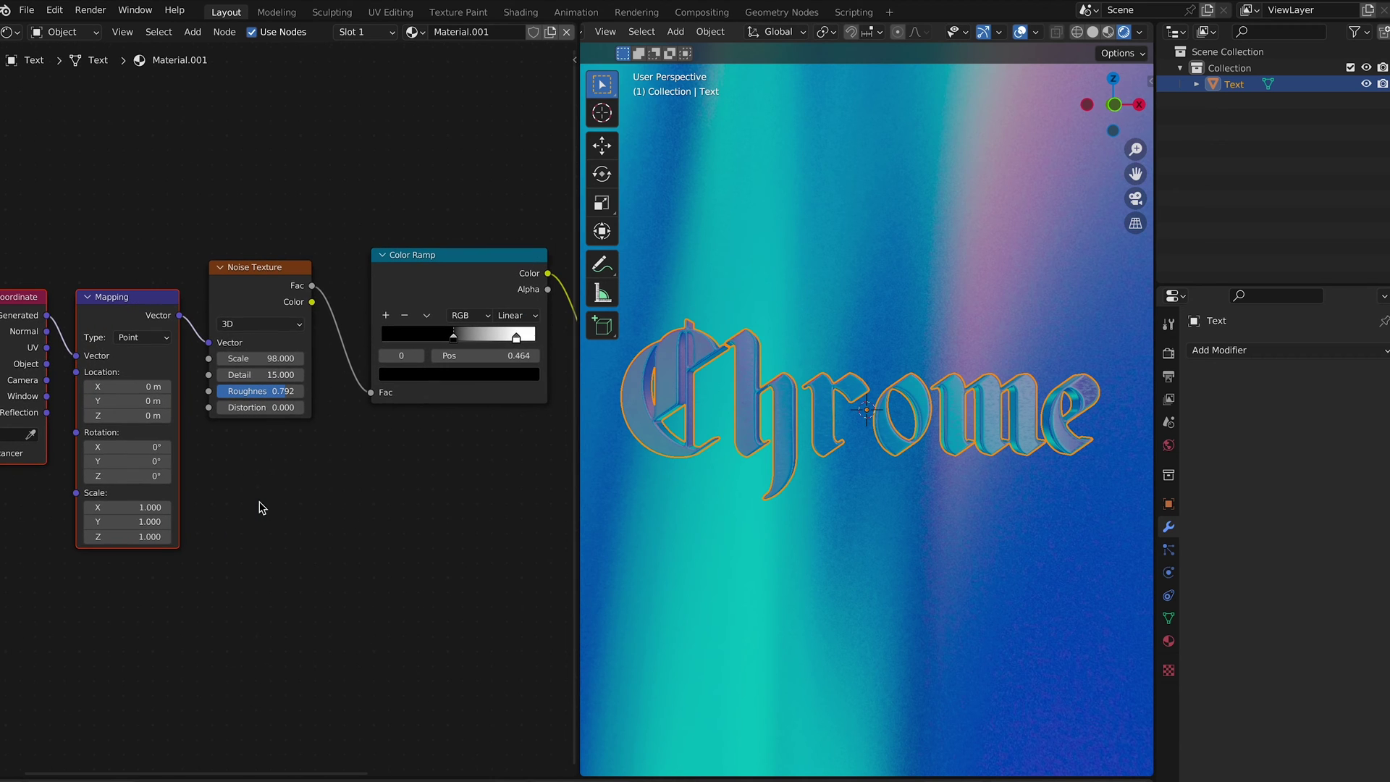
- Switch back to the World nodes, move the Background node aside, and add Texture Coordinate and Mapping nodes to the environment image
left_click(88, 41)
left_click(50, 64)
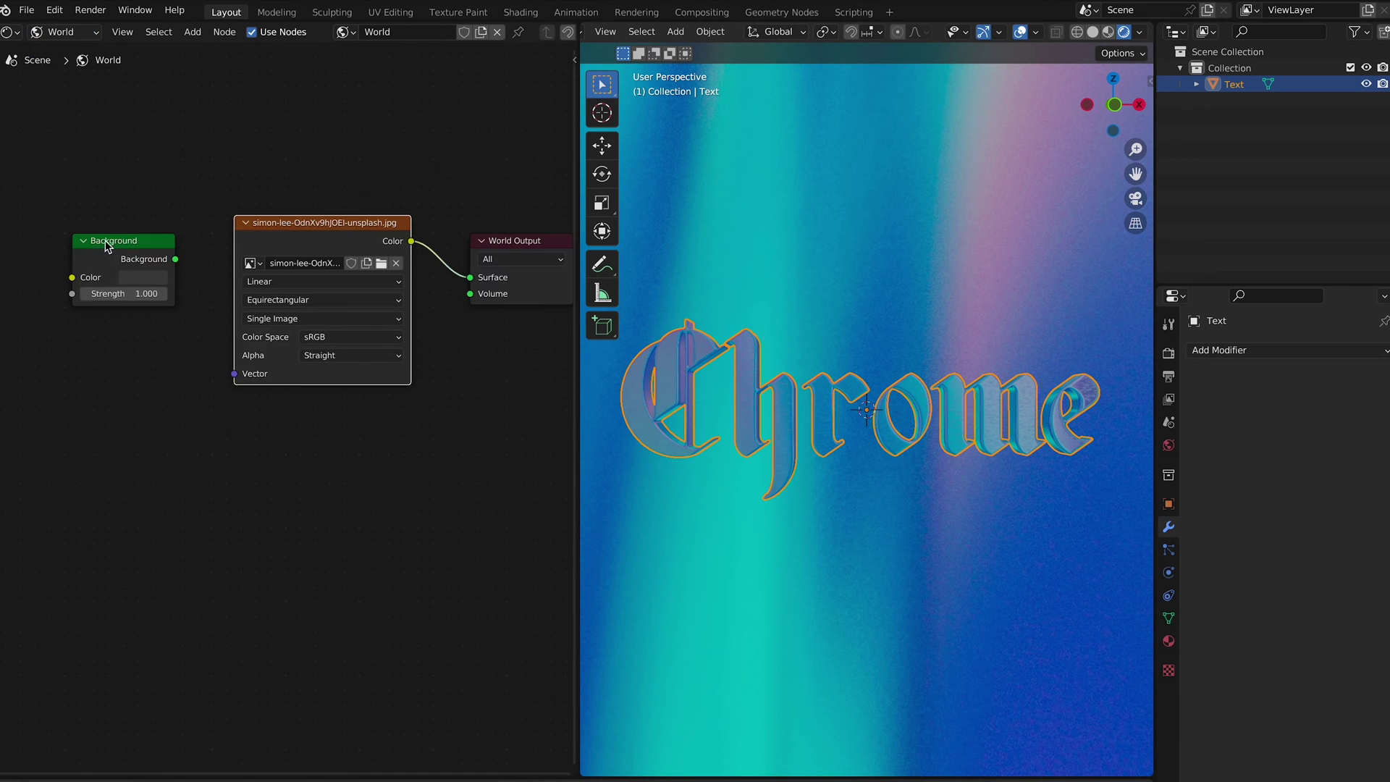
left_click_drag(108, 246, 151, 107)
left_click(292, 230)
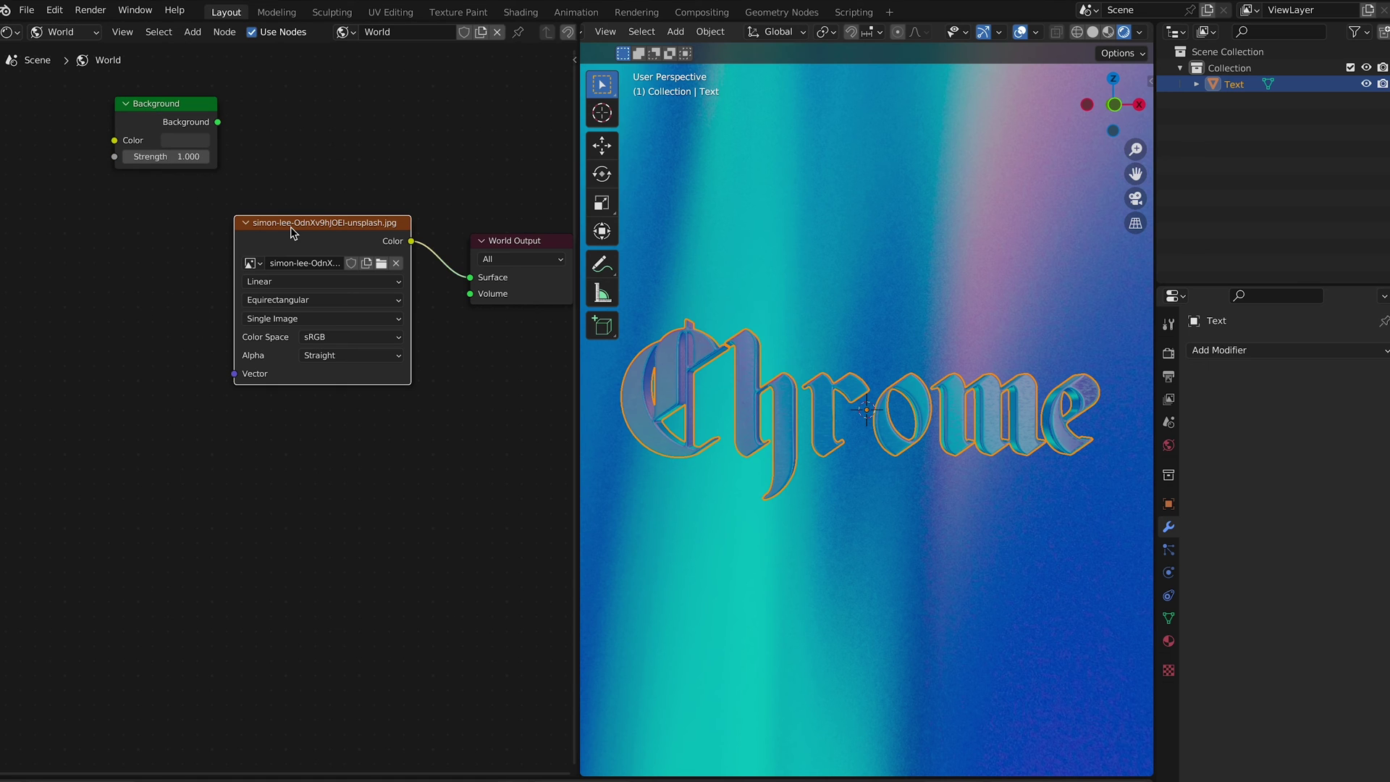
key("ctrl+t")
middle_click_drag(226, 245, 328, 233)
- Set the World Mapping node's scale to X -2.400, Y -0.400 and Z 51.000
left_click_drag(263, 450, 362, 479)
middle_click_drag(869, 532, 869, 532)
middle_click_drag(926, 448, 925, 448)
- Align the viewport to the front view and add a camera to the scene
left_click(1113, 118)
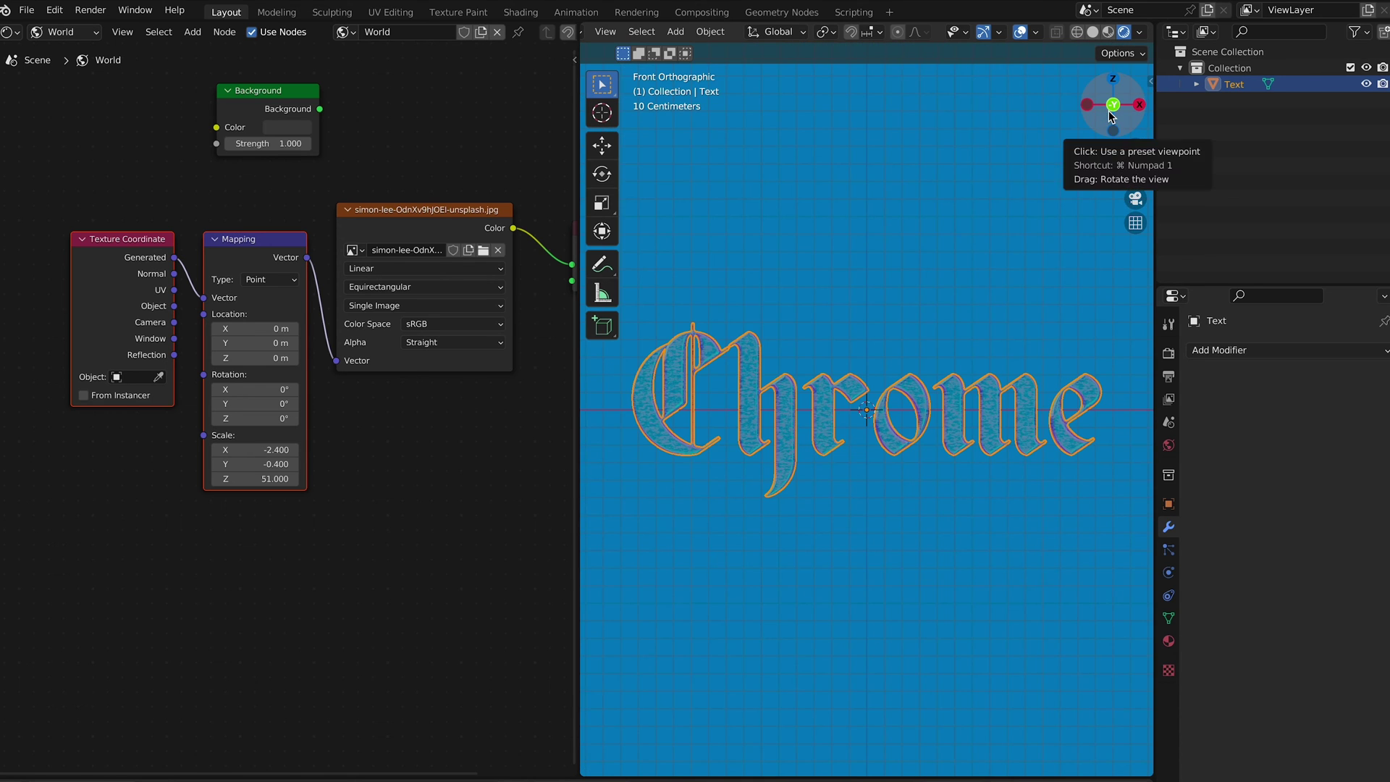
key("shift+a")
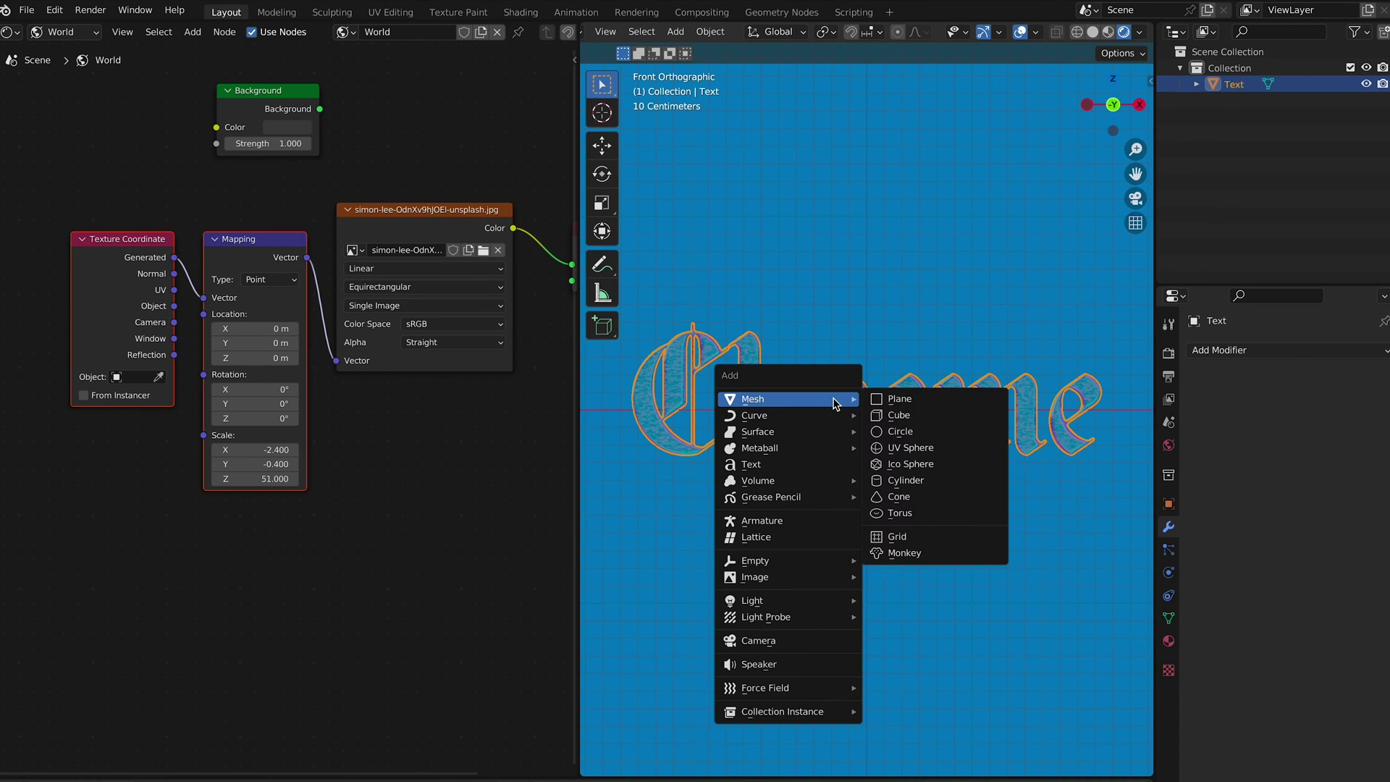
left_click(760, 643)
middle_click_drag(884, 471, 1039, 288)
scroll(1036, 287, "down", 2)
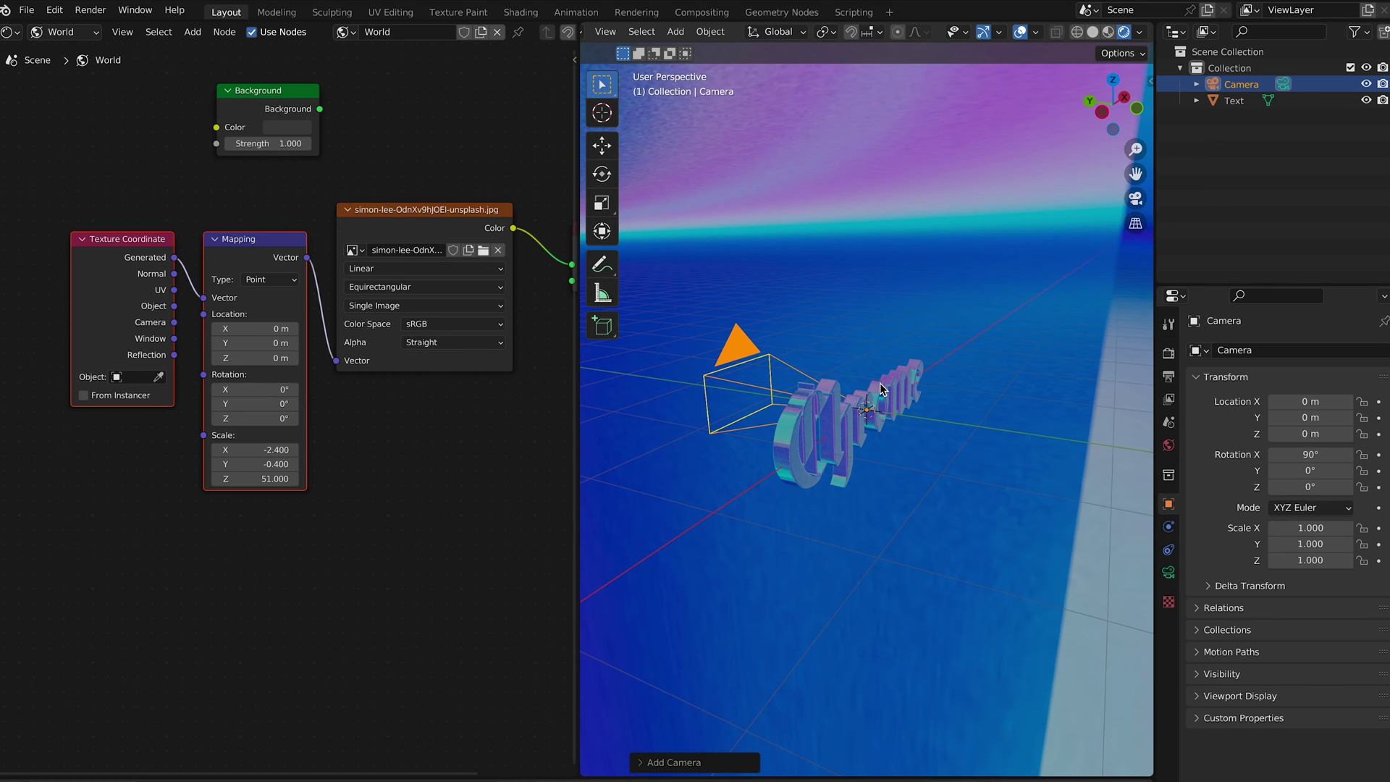
- Move the camera about -5.06 m along the Y axis and check the text's framing through it
key("g")
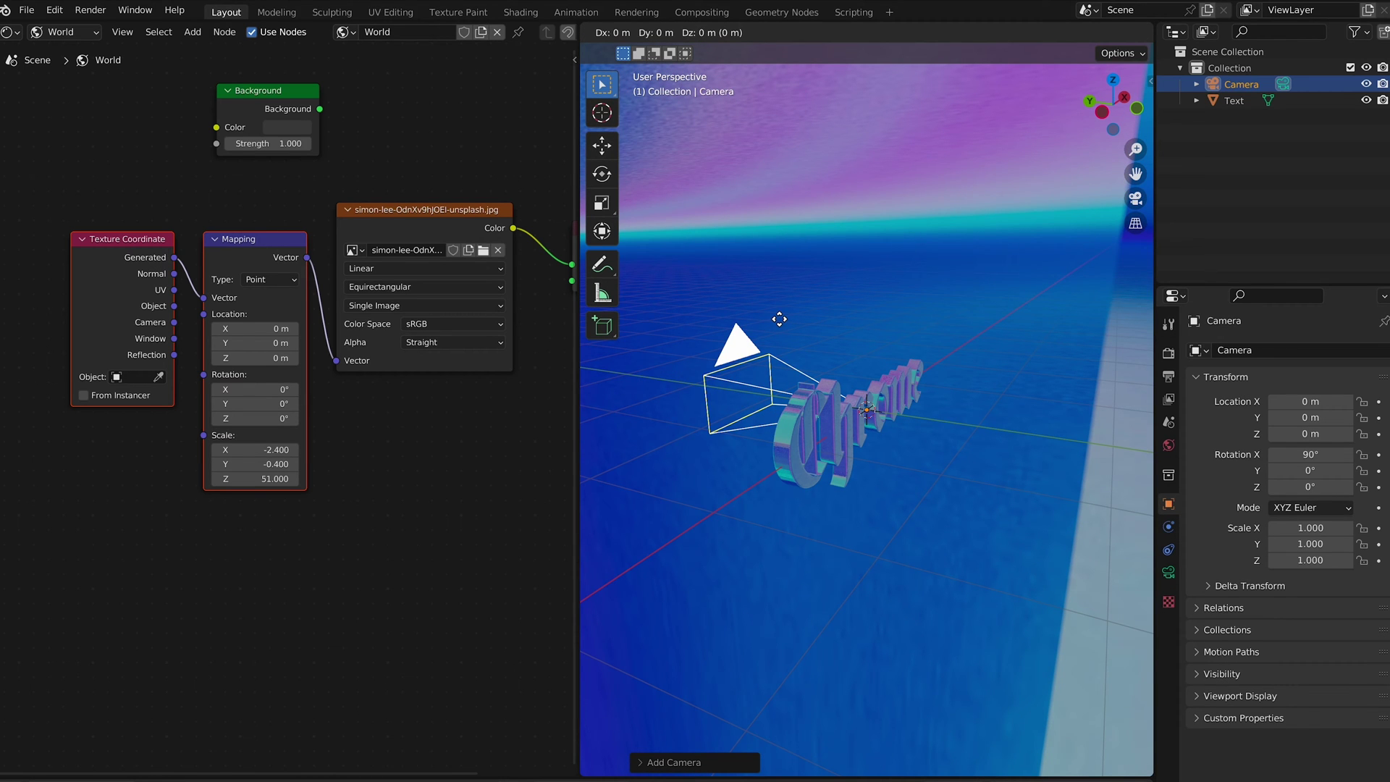
key("x")
key("y")
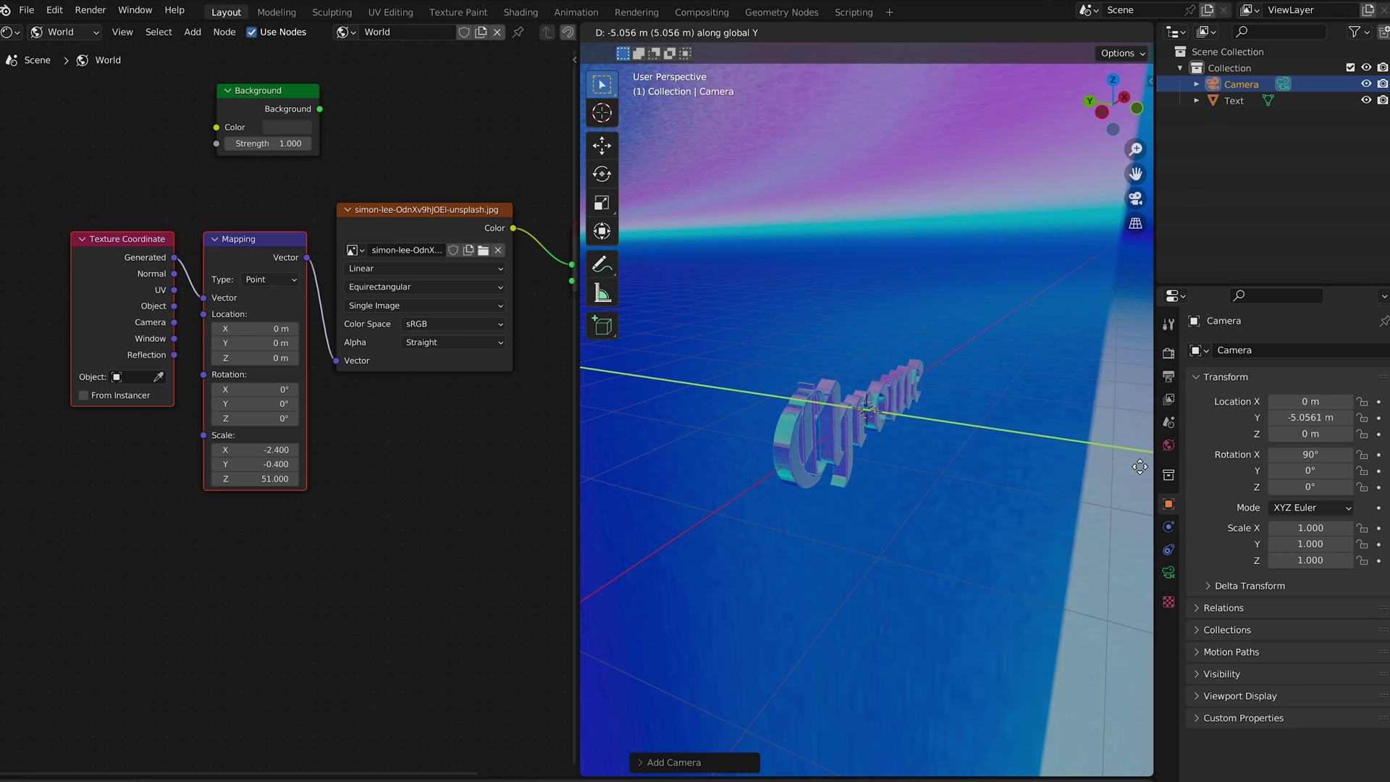
left_click(1119, 358)
middle_click_drag(1118, 359, 1024, 356)
left_click(1135, 200)
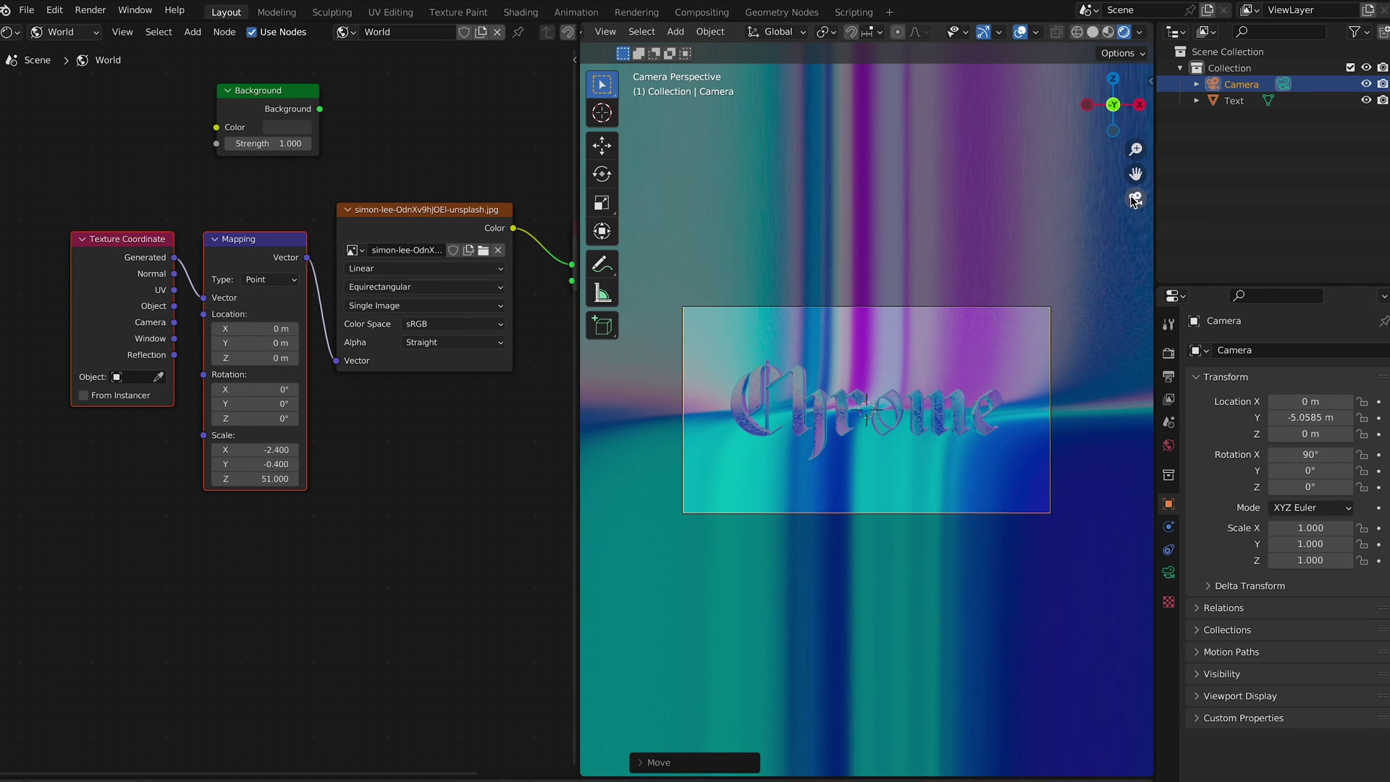
left_click(1134, 200)
- Turn on the transparent film background in the Eevee render settings
middle_click_drag(476, 437, 427, 408)
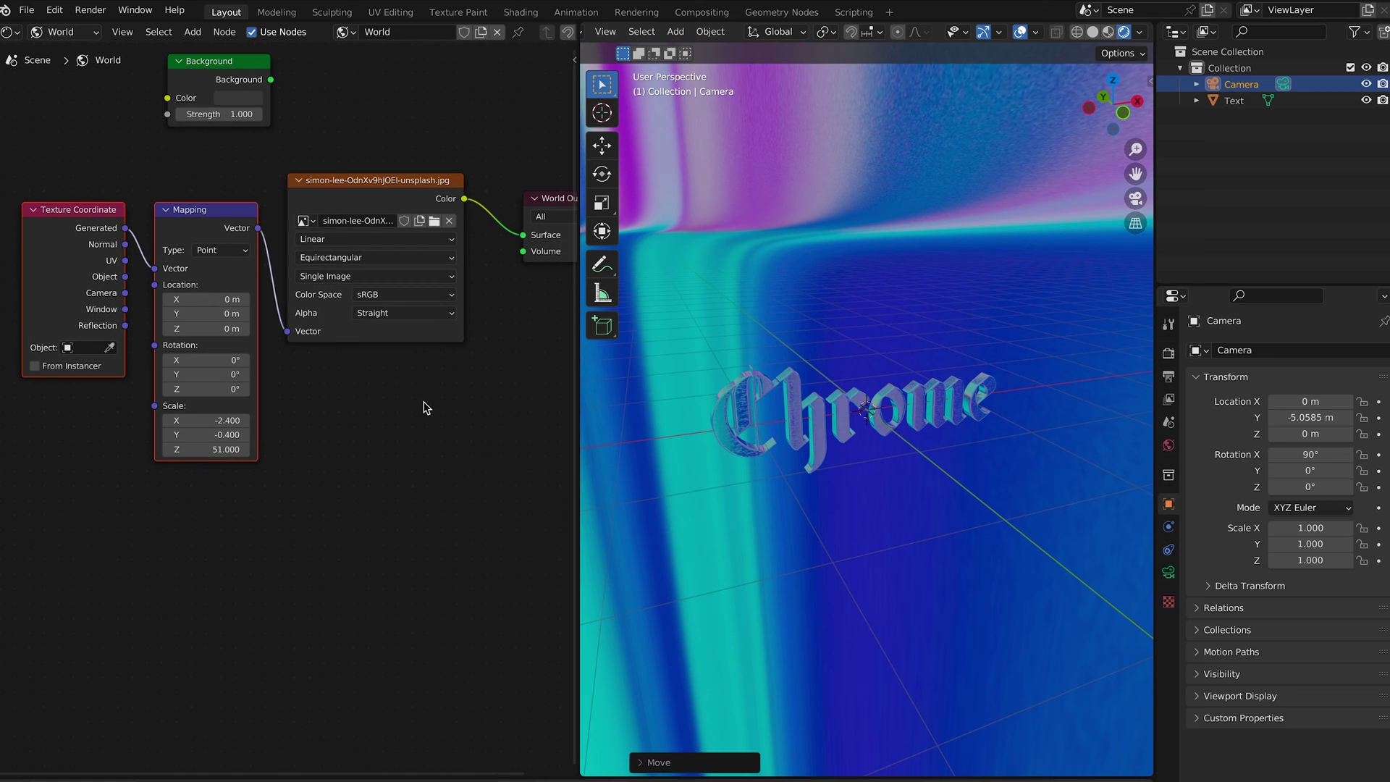
left_click(1168, 353)
left_click(1207, 711)
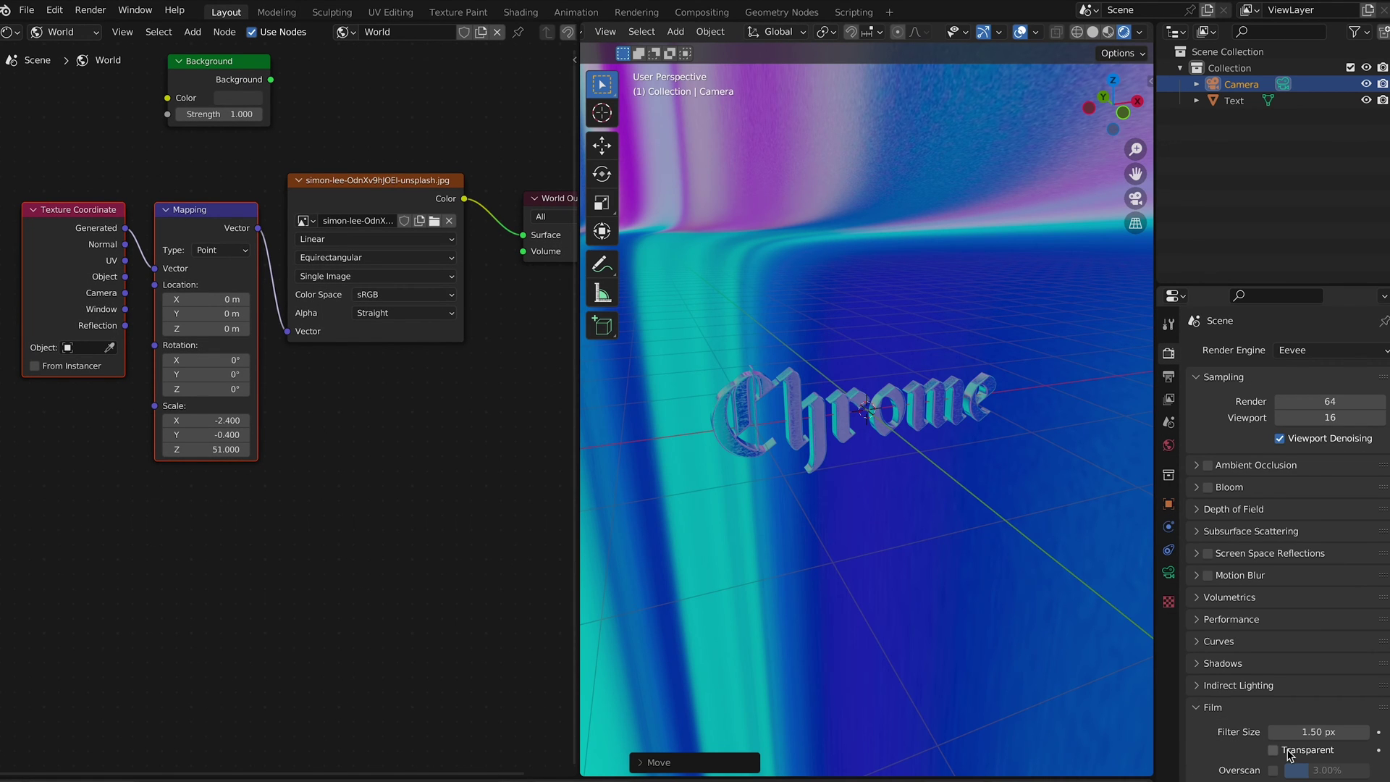
left_click(1273, 750)
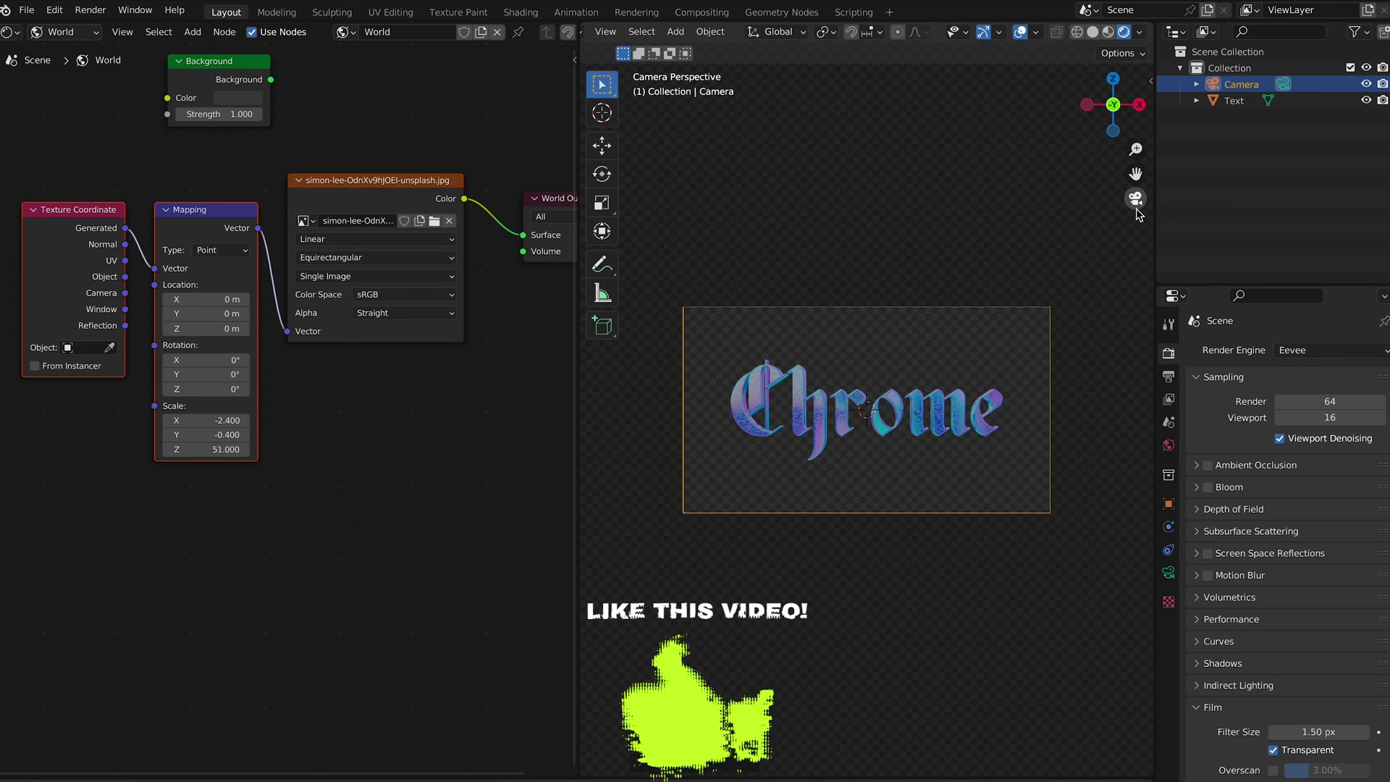
- Import MERCIFUL FRACTURE_ProRes_4K_12.mov from the VOL.2 folder as an image plane
middle_click_drag(854, 438, 840, 433)
key("shift+a")
mouse_move(897, 638)
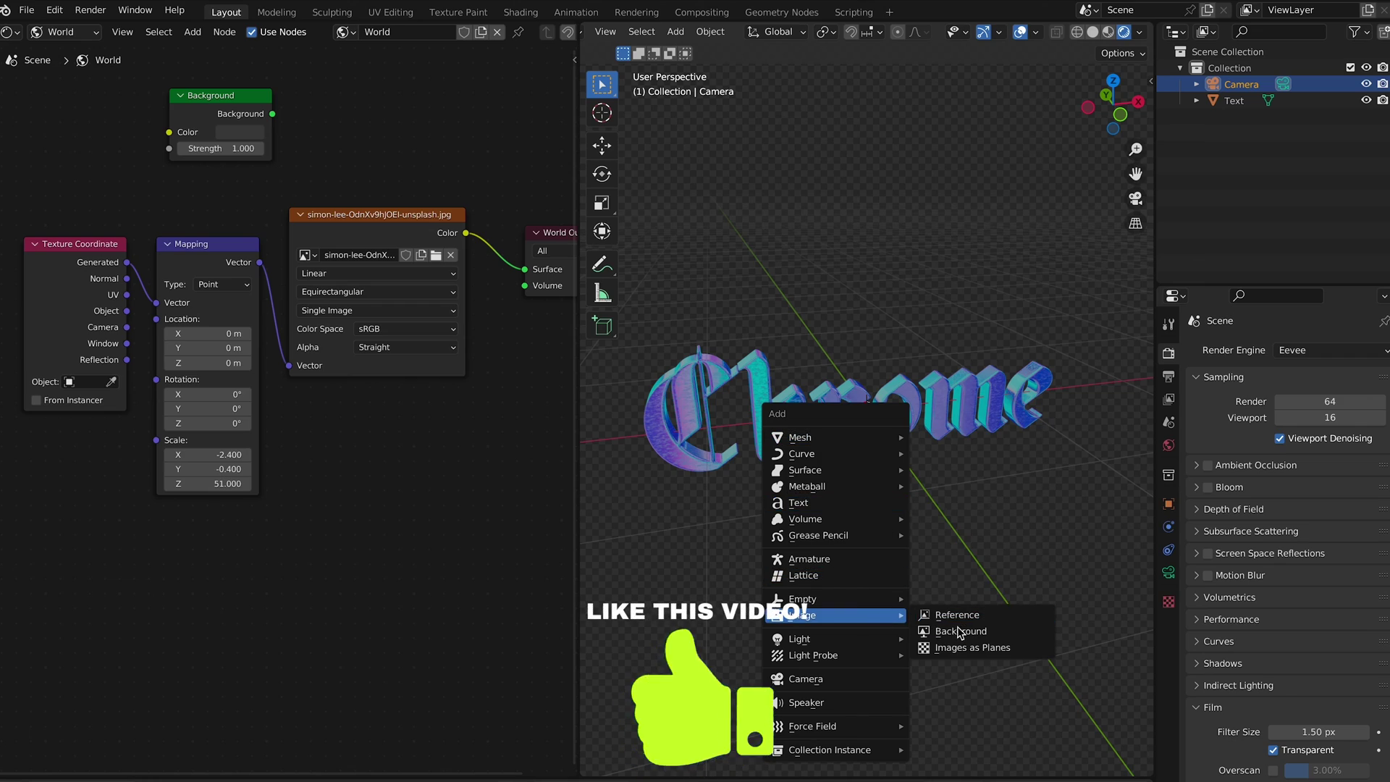
left_click(972, 674)
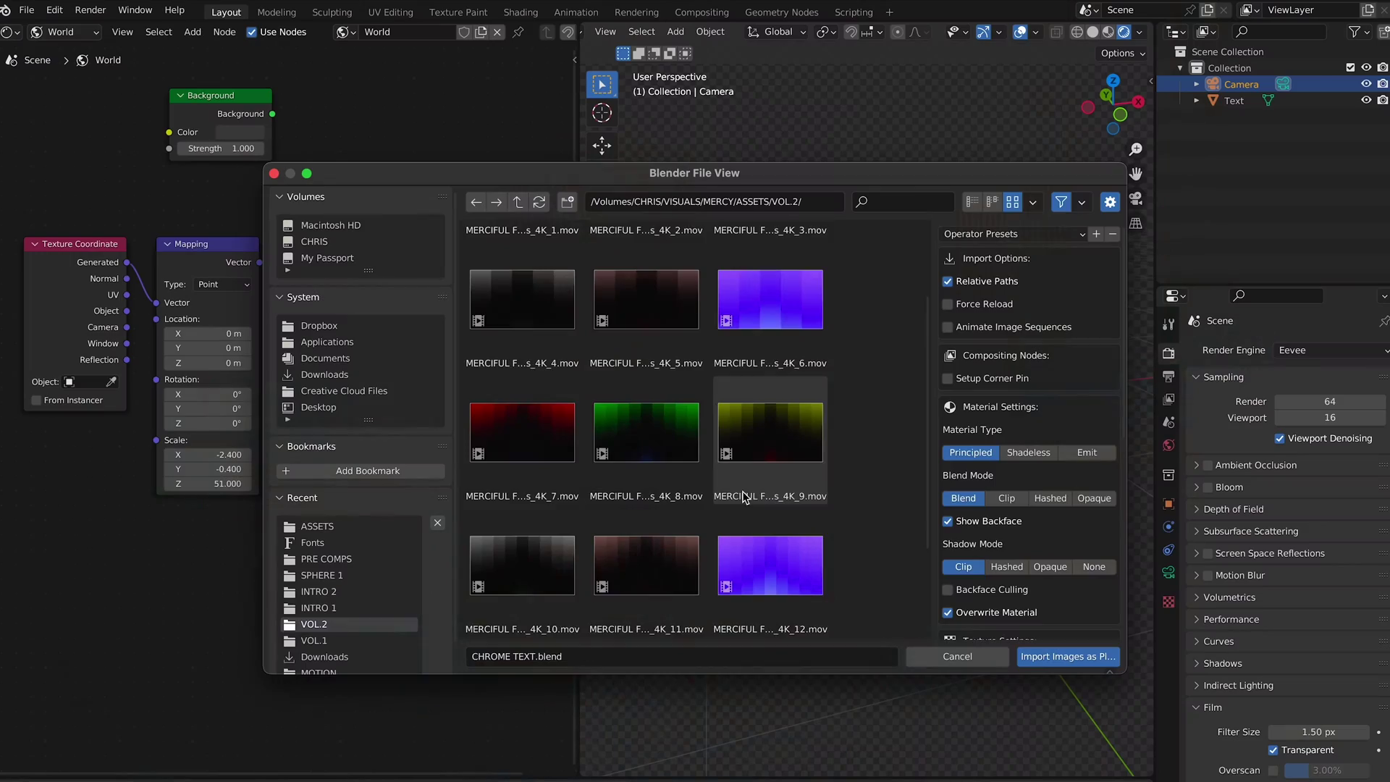
scroll(745, 496, "down", 2)
double_click(759, 497)
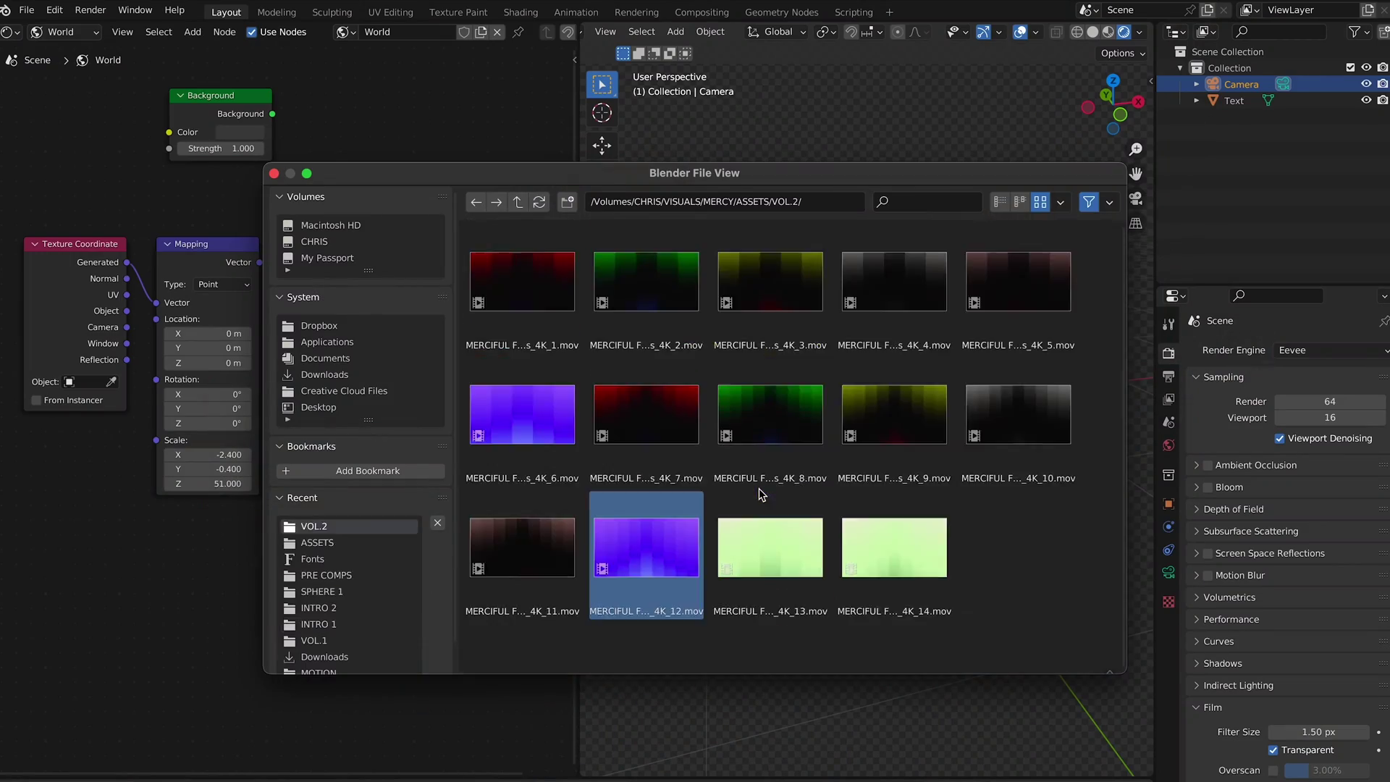
middle_click_drag(857, 414, 889, 385)
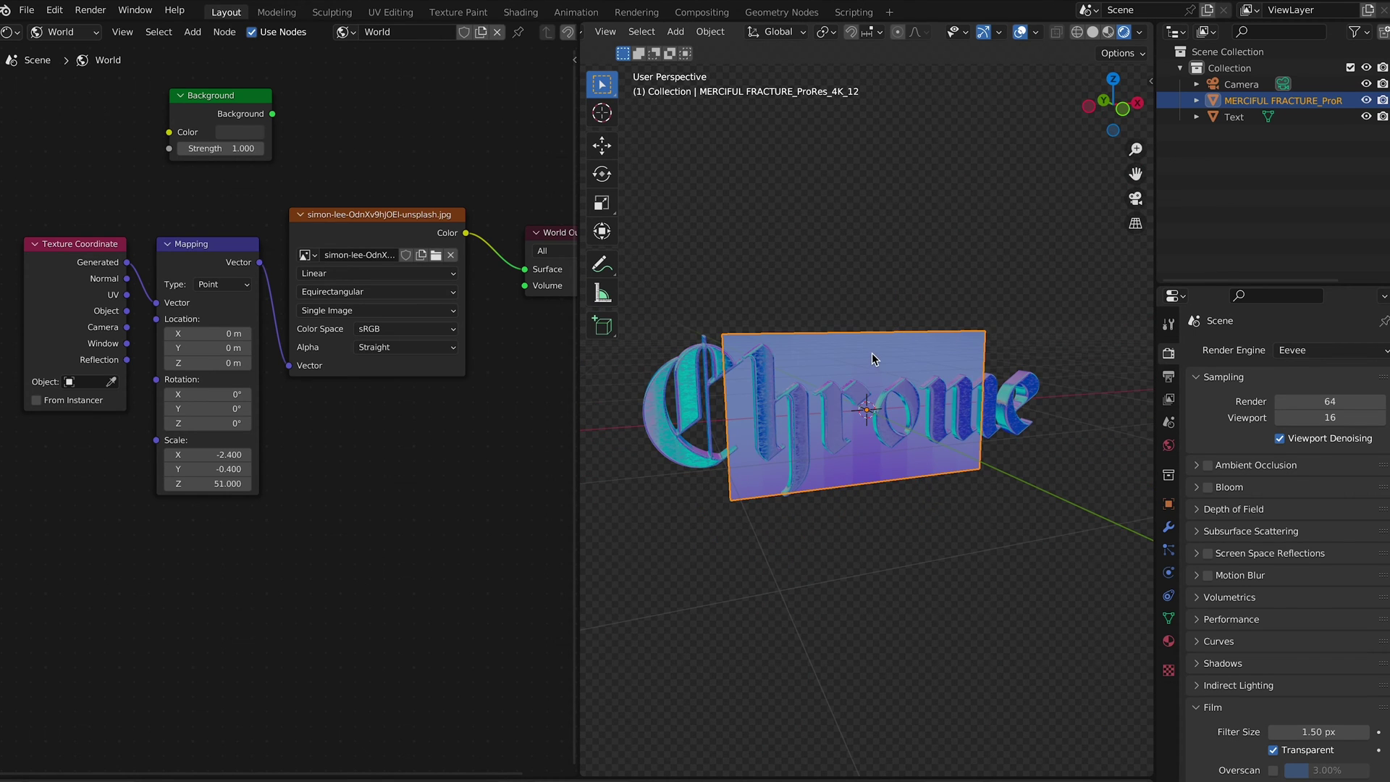
- Move the video plane back along the Y axis so it sits well behind the text
left_click(1137, 197)
key("g")
key("y")
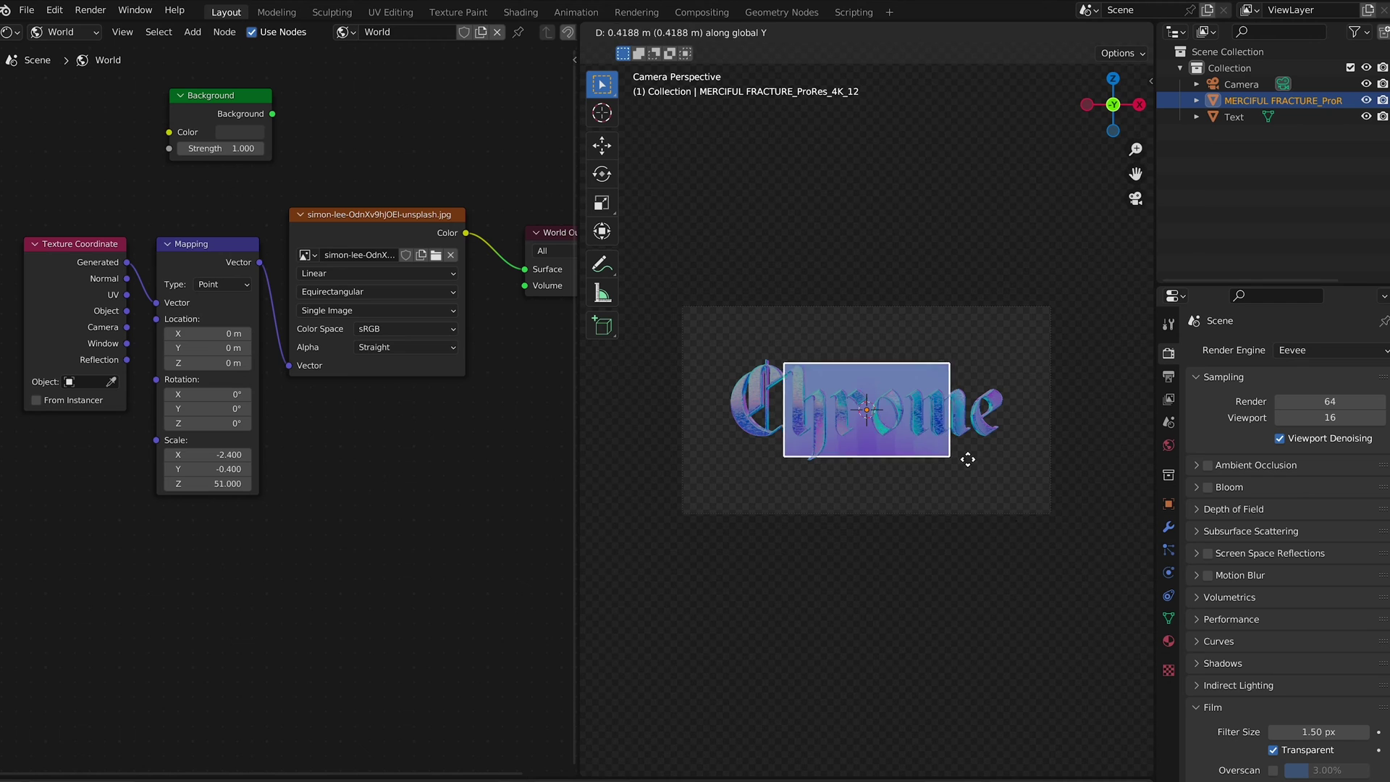
left_click(924, 528)
key("KP_0")
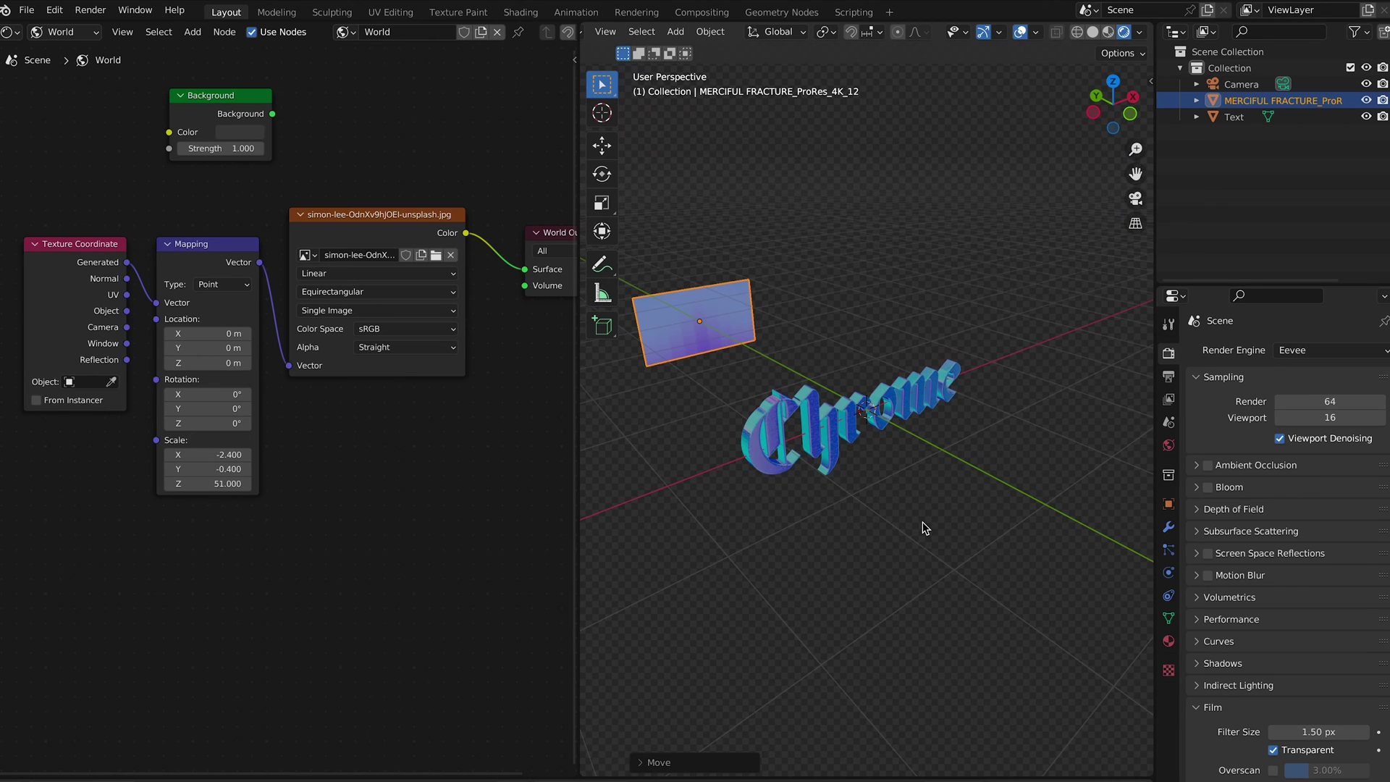
- Scale up the video plane until it fills the whole camera frame behind the text
key("s")
left_click(1111, 266)
left_click(1136, 198)
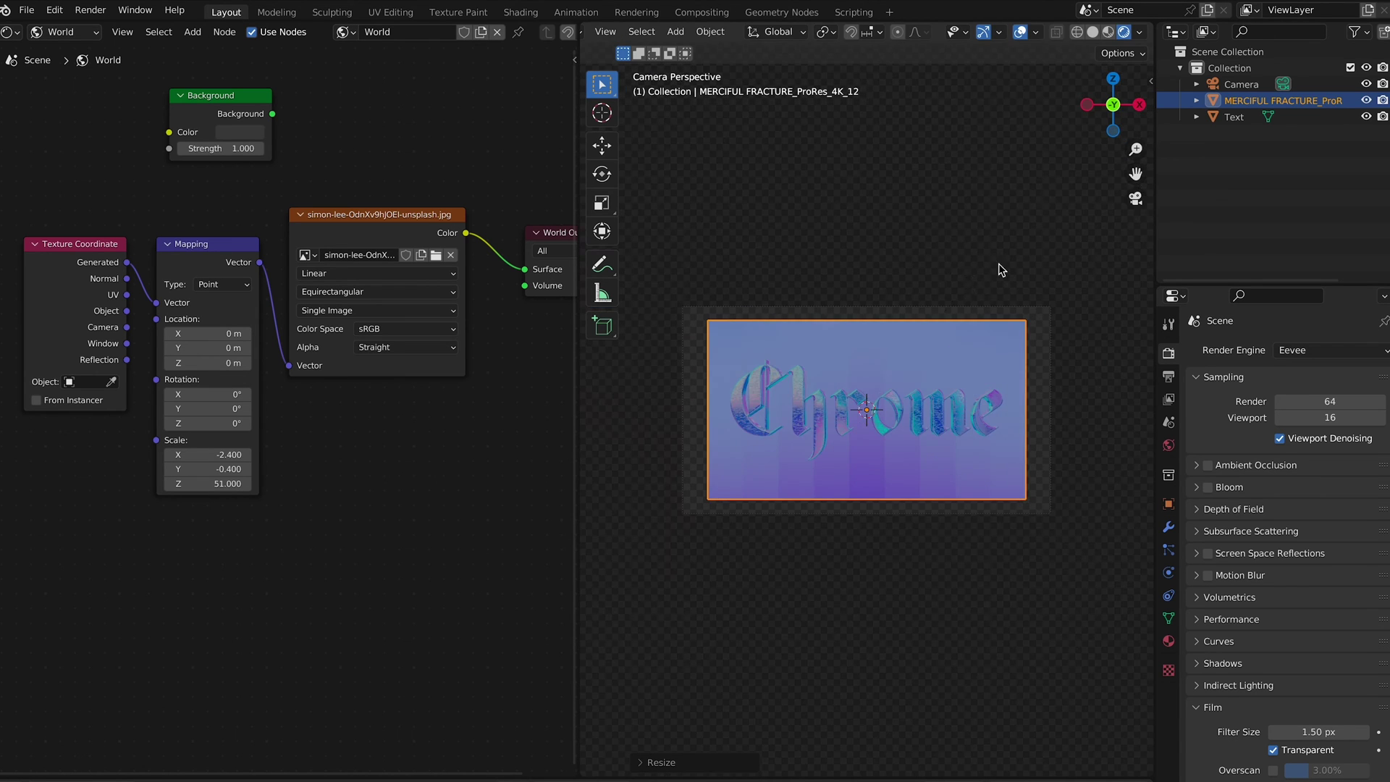
key("s")
left_click(1003, 284)
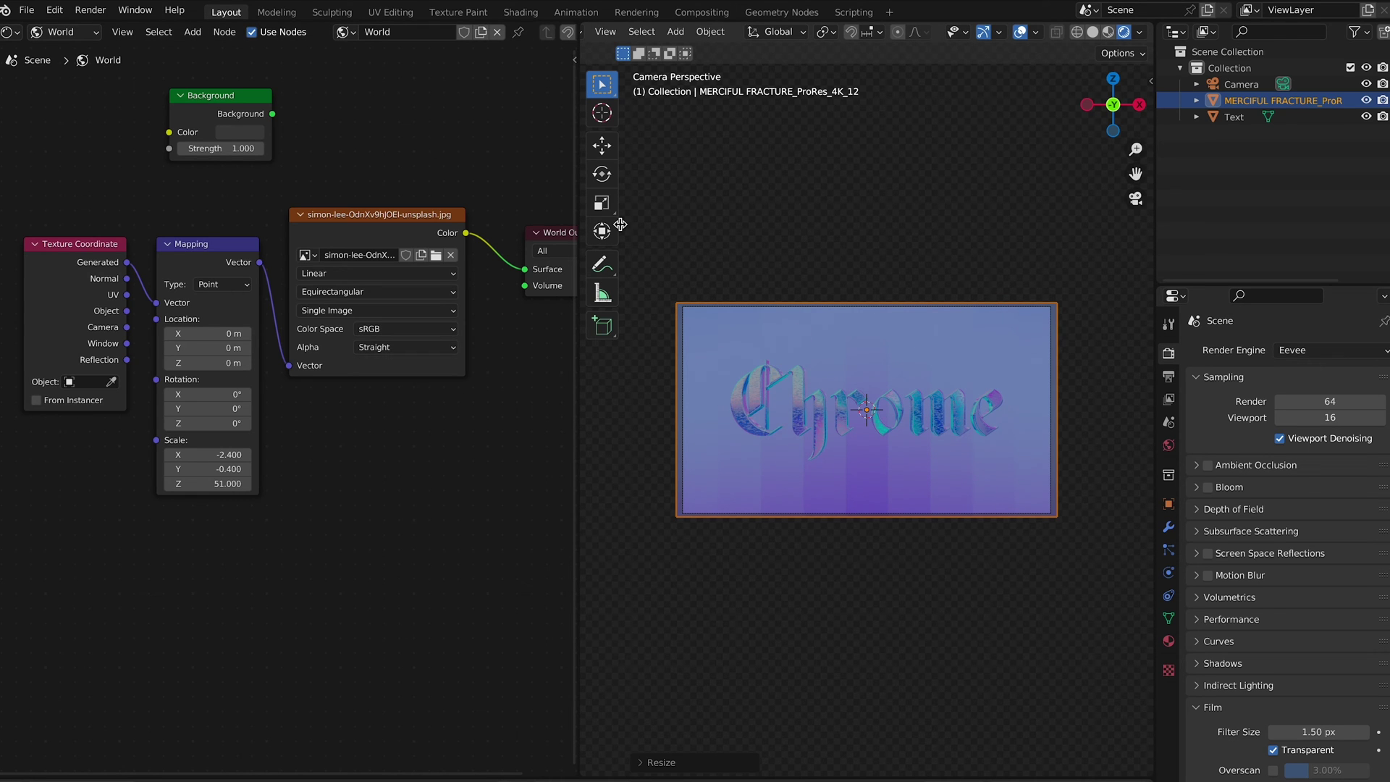
- Set the movie texture's frame offset to 350 in the video plane's material and check the footage at the end of the timeline
left_click(65, 32)
left_click(54, 54)
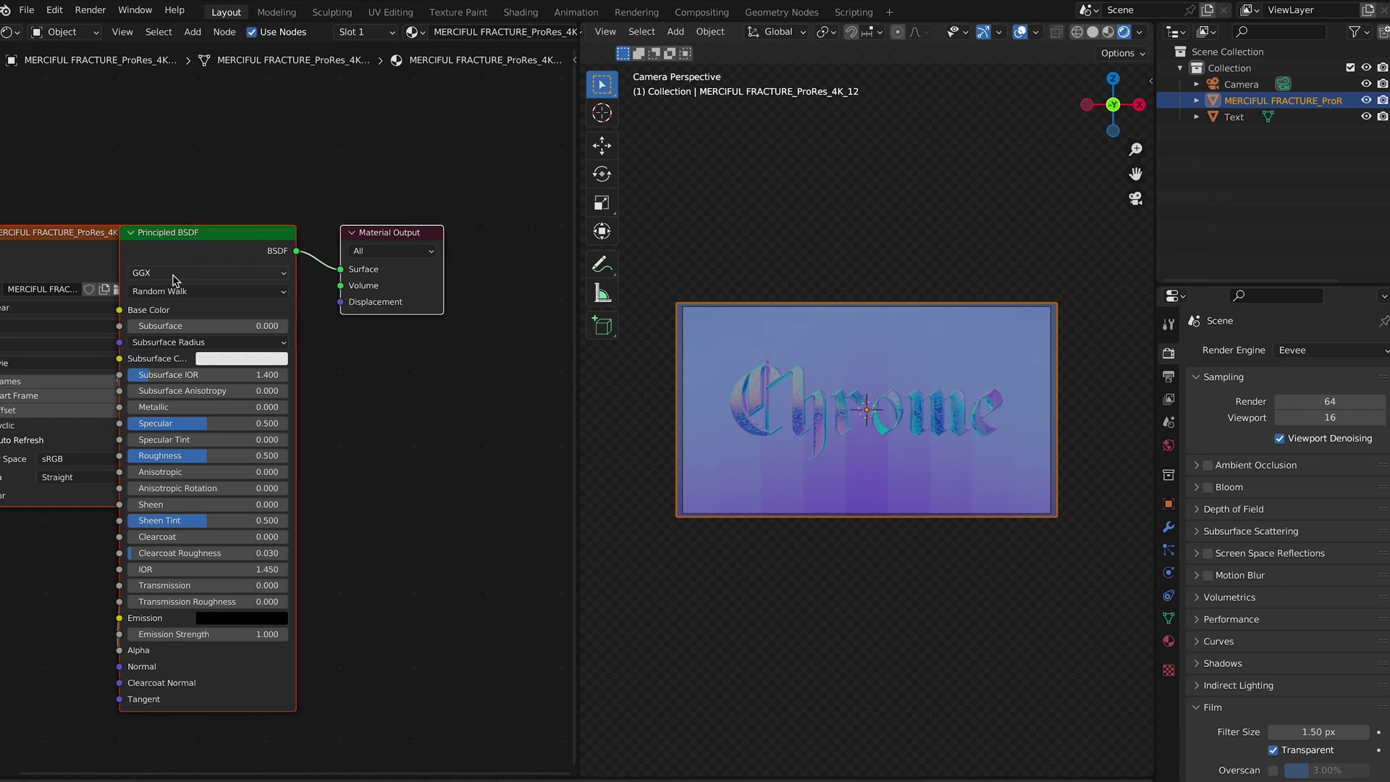
middle_click_drag(21, 289, 159, 293)
left_click_drag(178, 217, 91, 226)
key("shift+Right")
left_click_drag(215, 406, 344, 405)
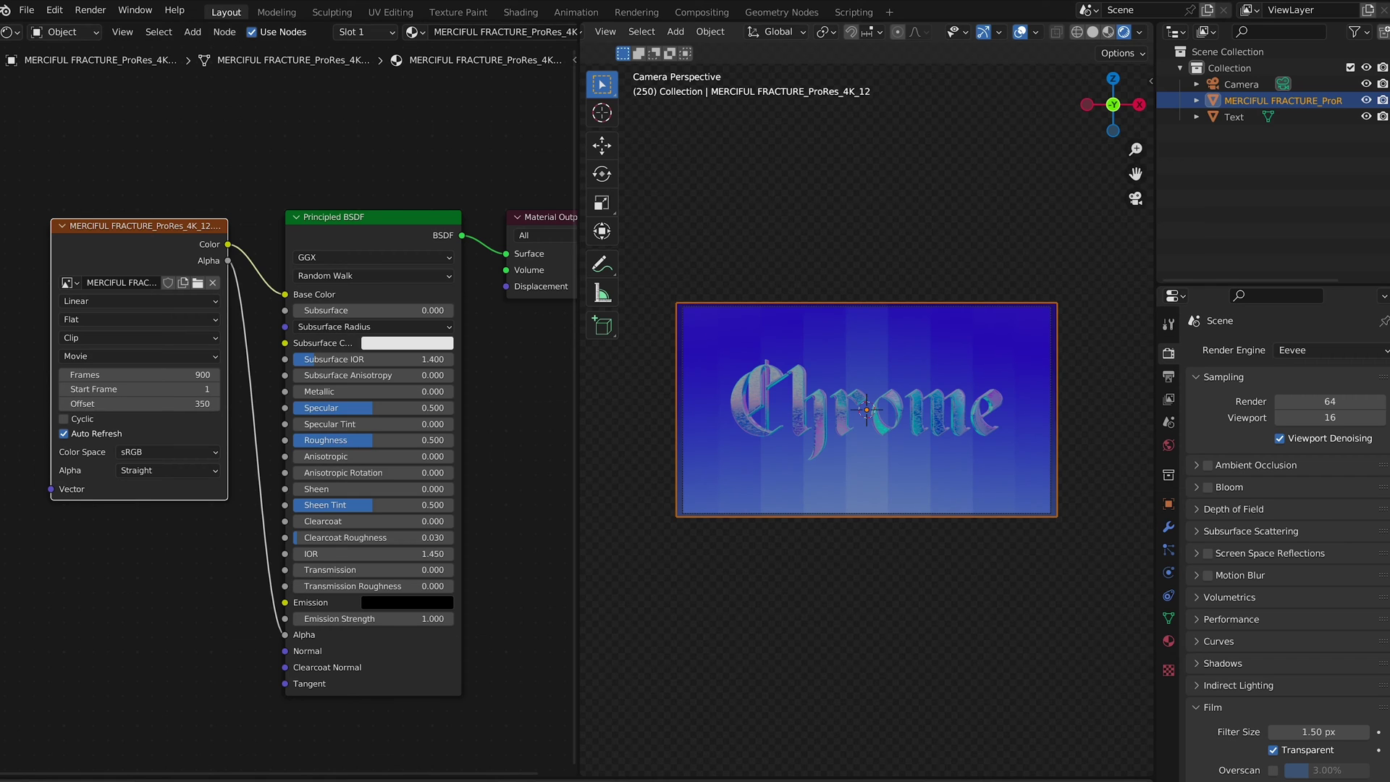
key("Left")
key("Left")
key("Left")
key("Left")
key("Left")
key("Left")
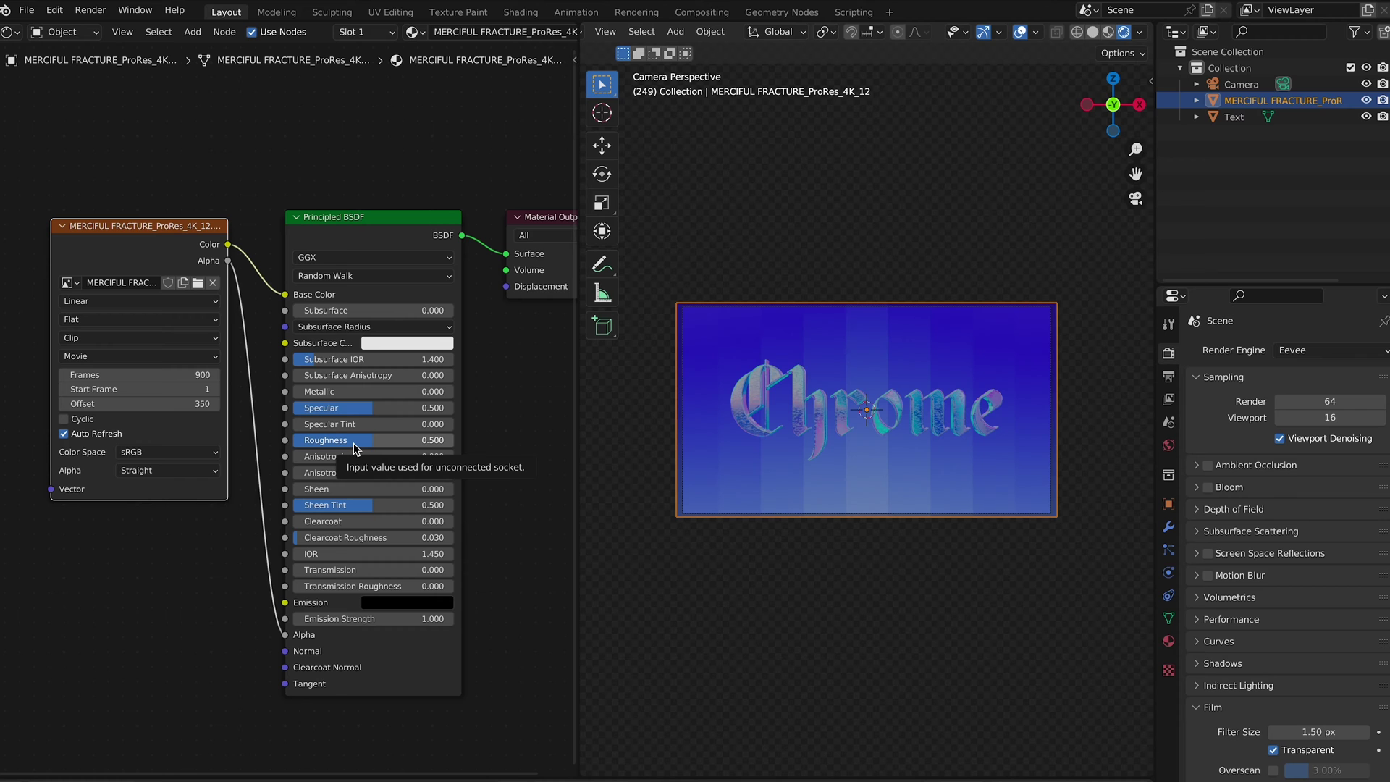
- Add an area light, rotate it 180° about X so it shines upward, and place it below the text
key("shift+a")
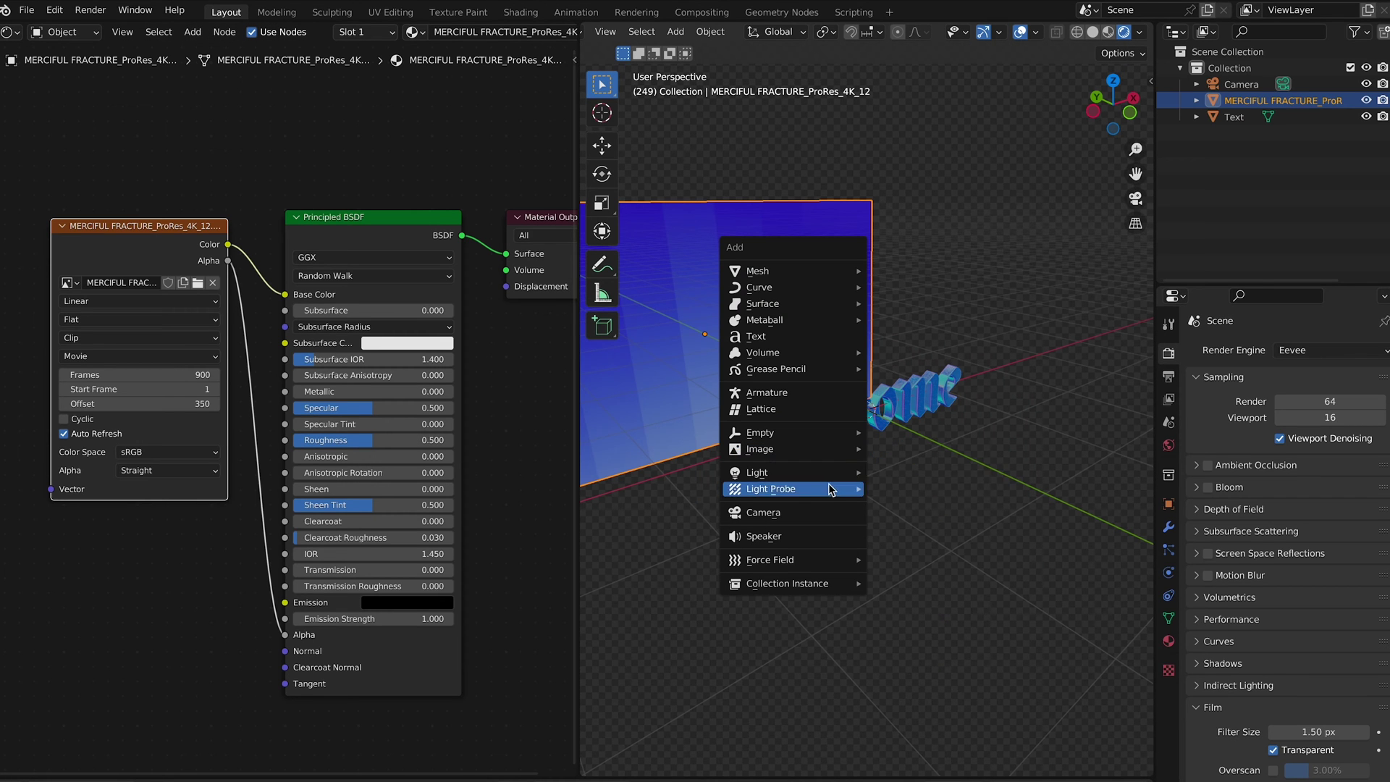
mouse_move(838, 476)
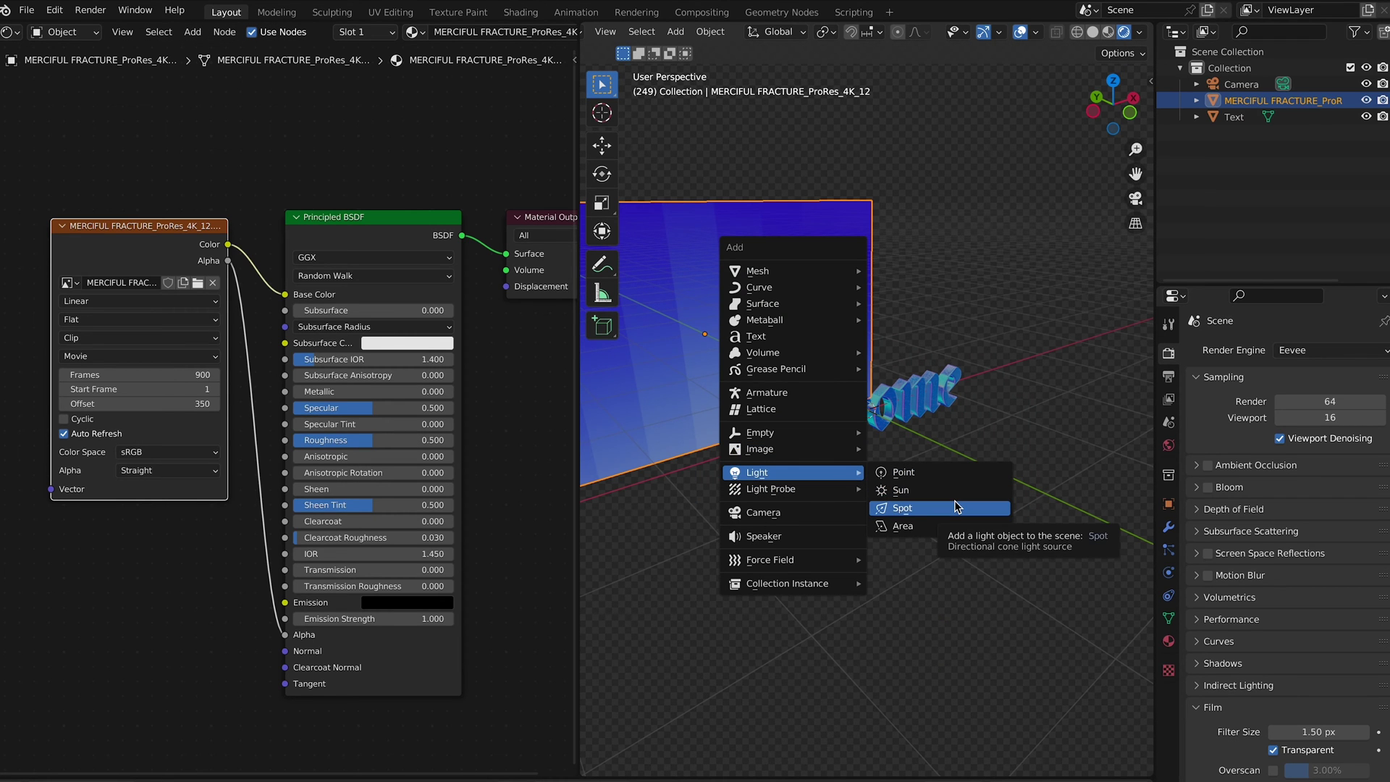
left_click(951, 527)
type("rx180")
key("Return")
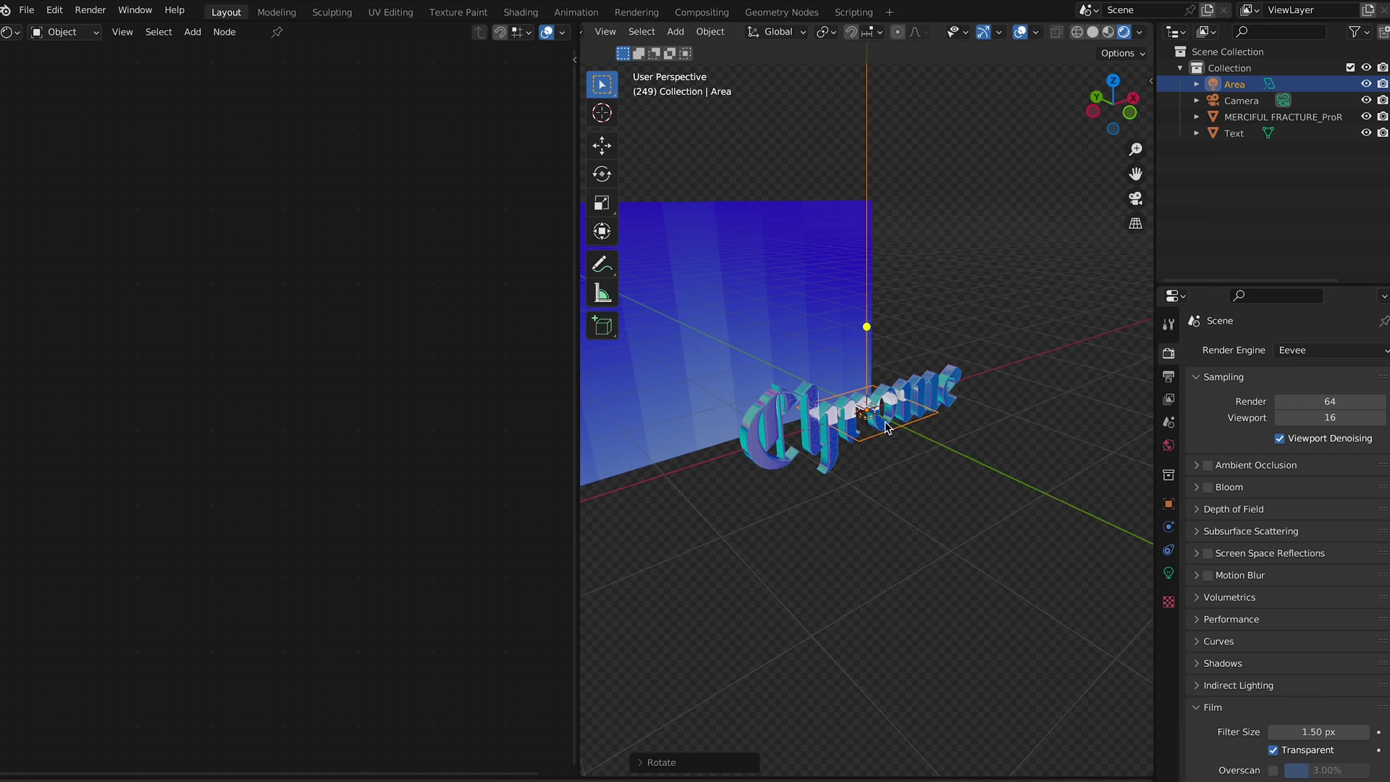
left_click(601, 147)
left_click_drag(871, 353, 867, 430)
- Enlarge the area light below the text until it is wider than the camera frame and set its power to 100 W
key("KP_0")
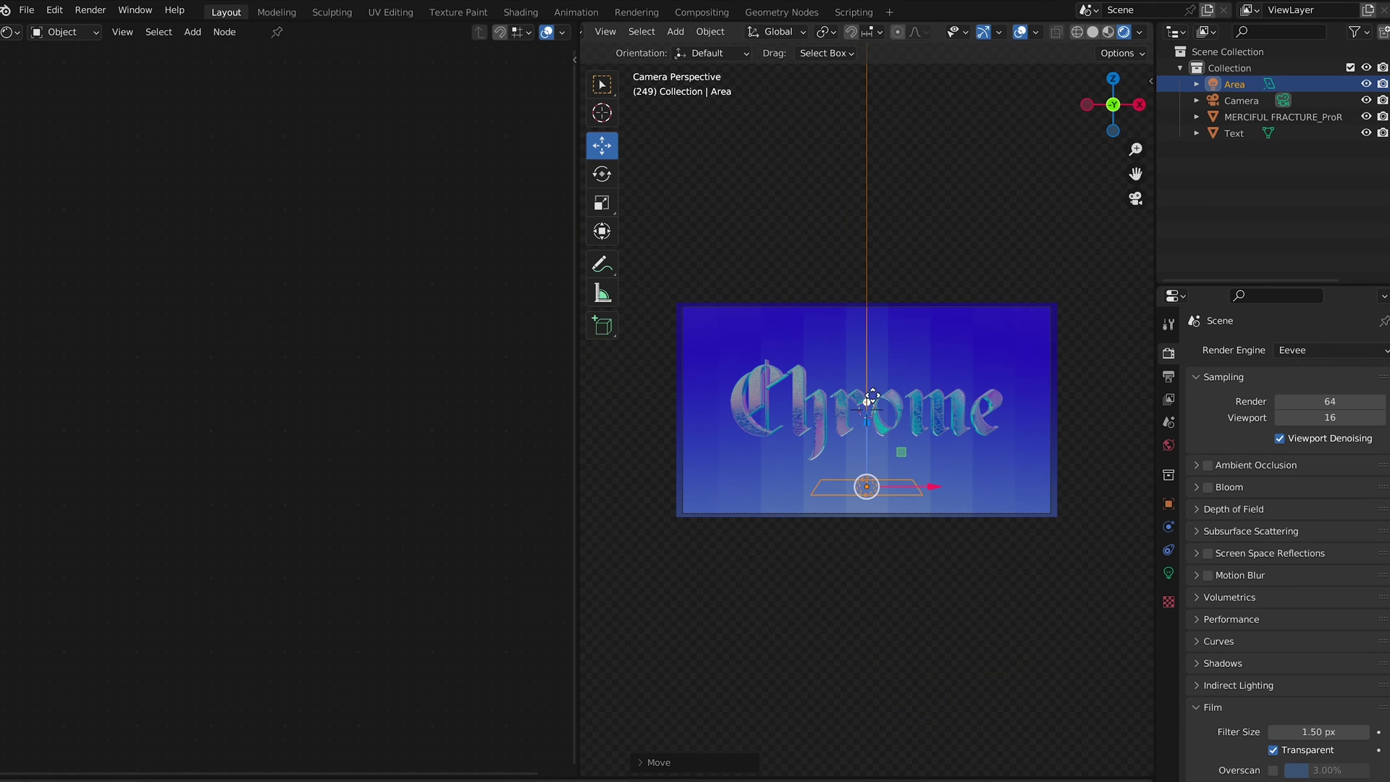
key("s")
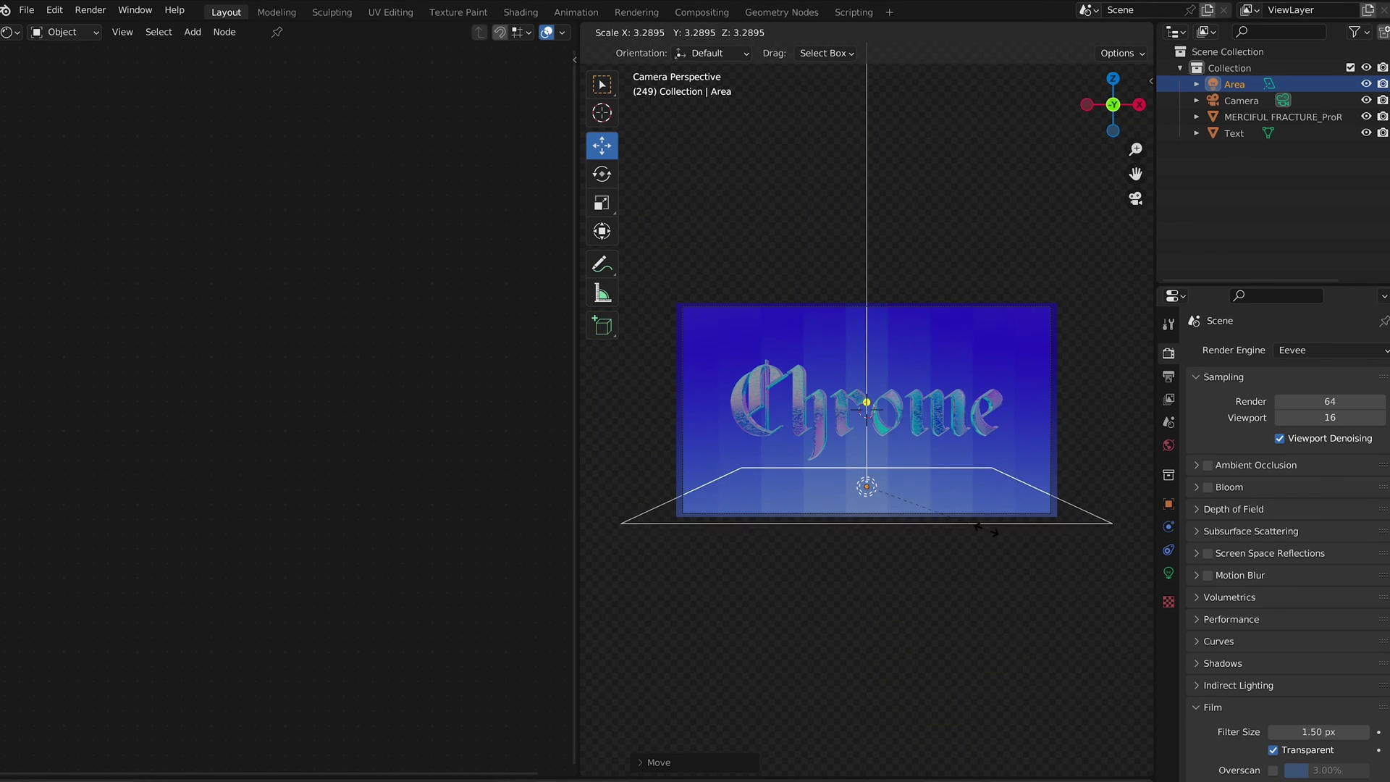
left_click(994, 536)
left_click(1168, 572)
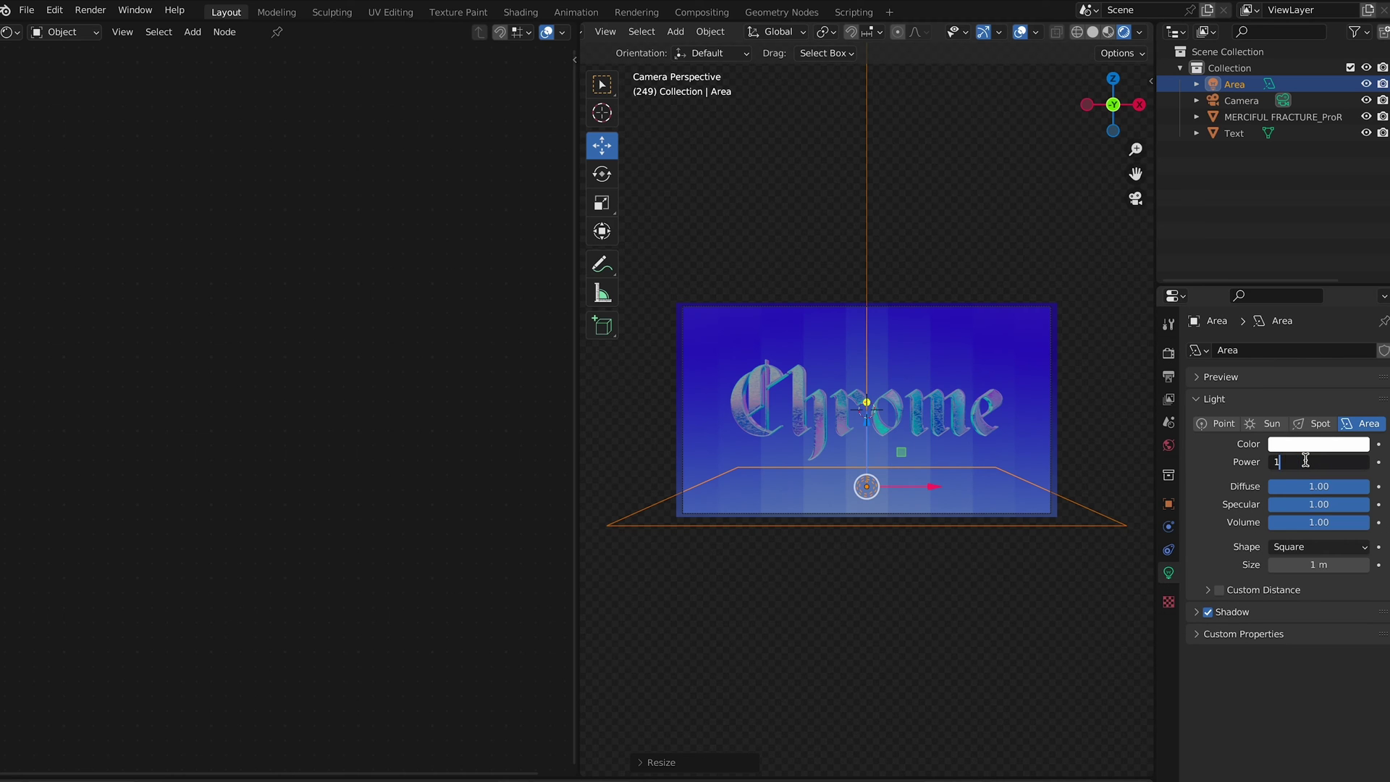
middle_click_drag(881, 608, 880, 607)
- Add a second area light, rotate it -90° about X, and place it behind the text along the Y axis
key("shift+a")
key("Escape")
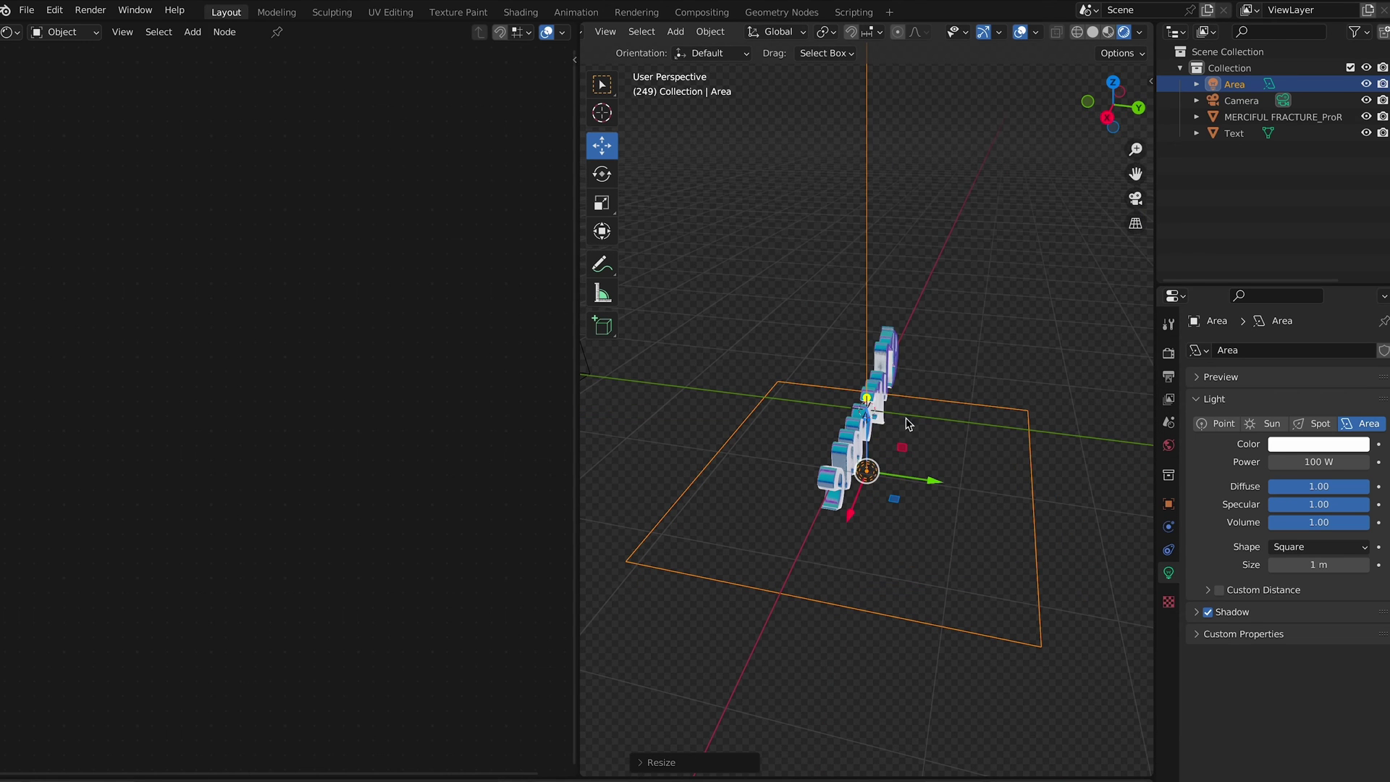
key("shift+a")
mouse_move(956, 412)
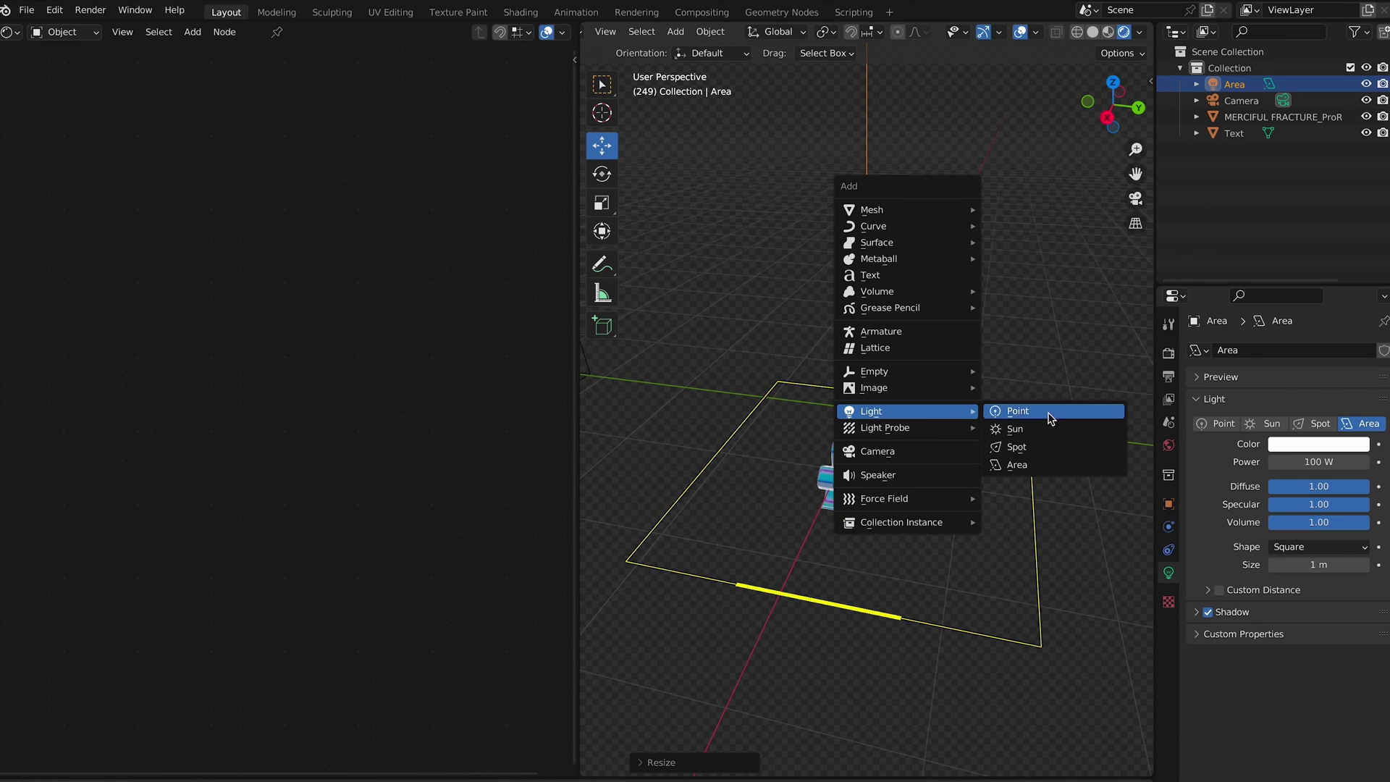
left_click(1046, 464)
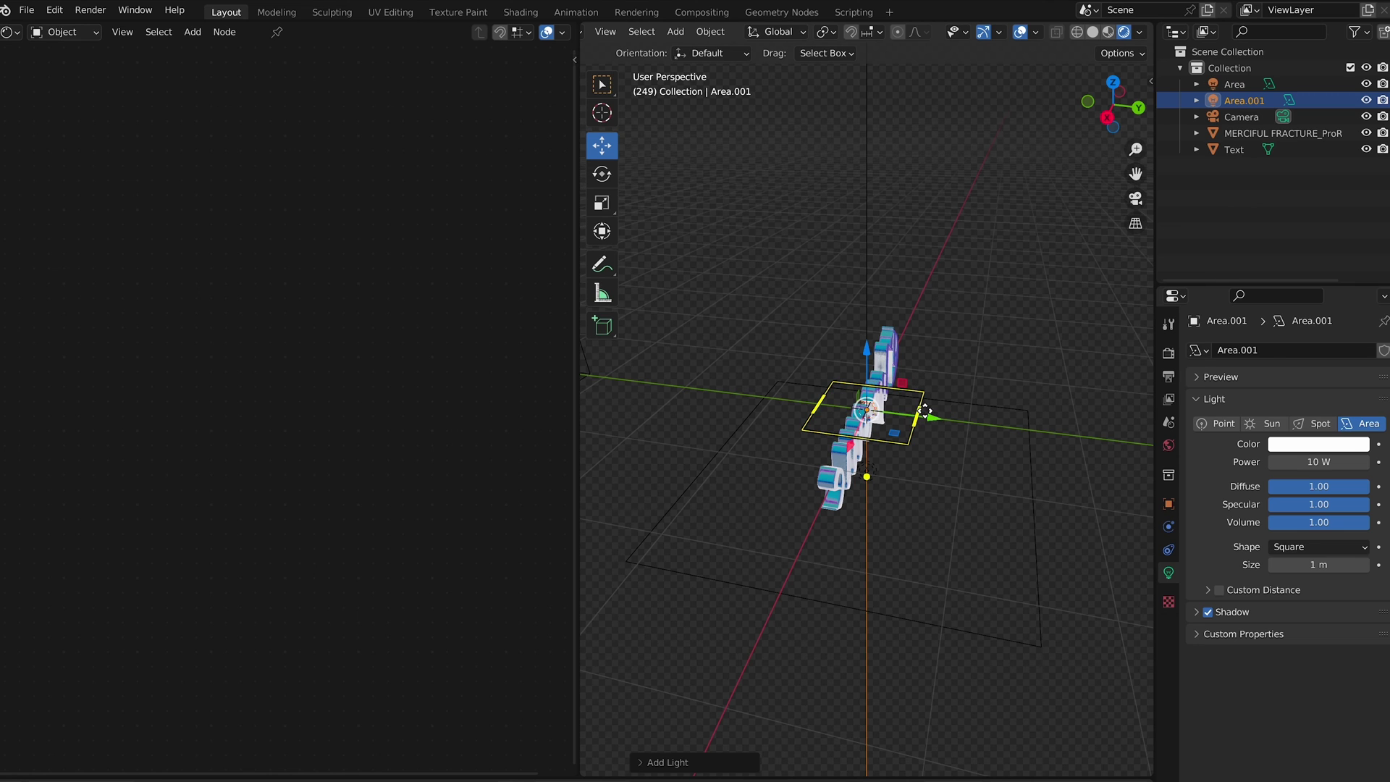
key("x")
type("rx-90")
key("Return")
left_click_drag(932, 415, 1057, 424)
- Enlarge the rear area light to nearly the width of the camera frame and set its power to 50 W
middle_click_drag(968, 363, 1133, 326)
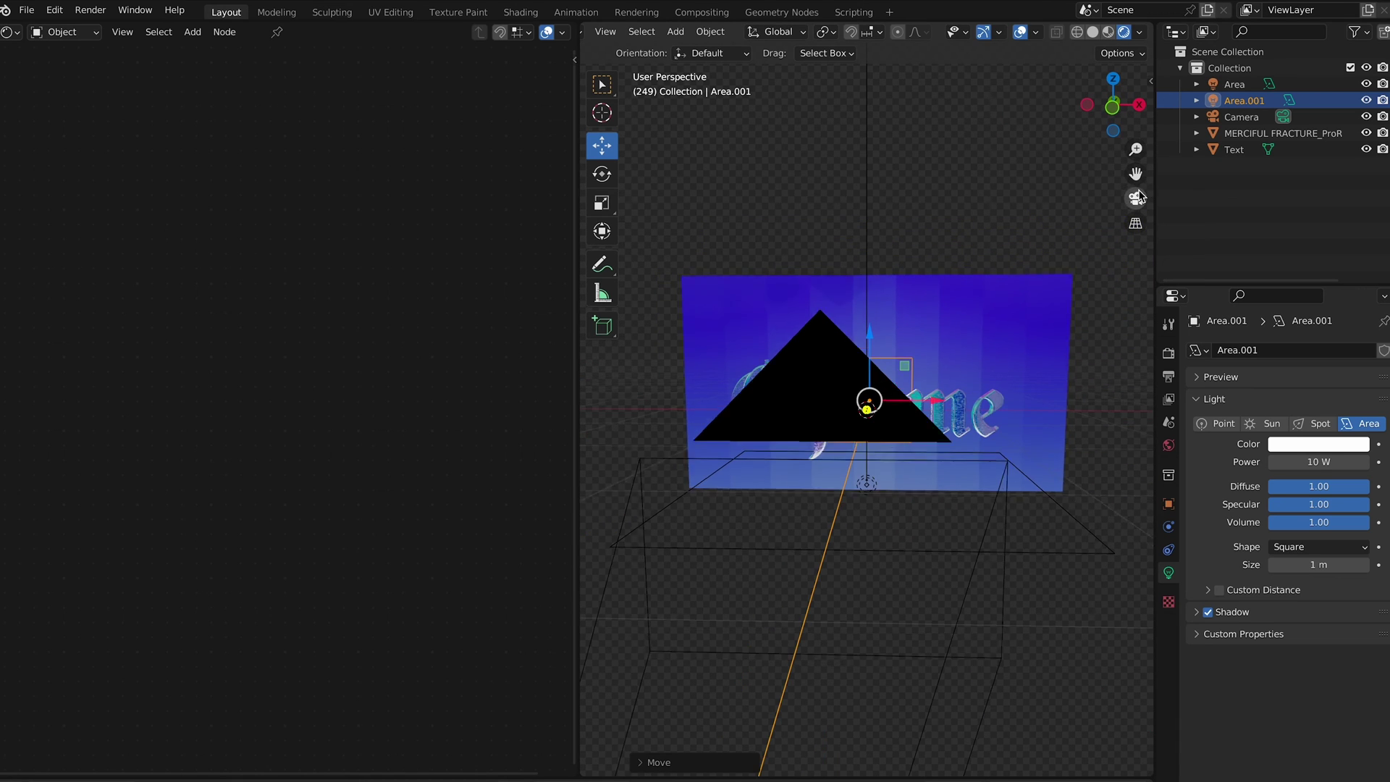
left_click(1135, 198)
key("s")
left_click(1039, 401)
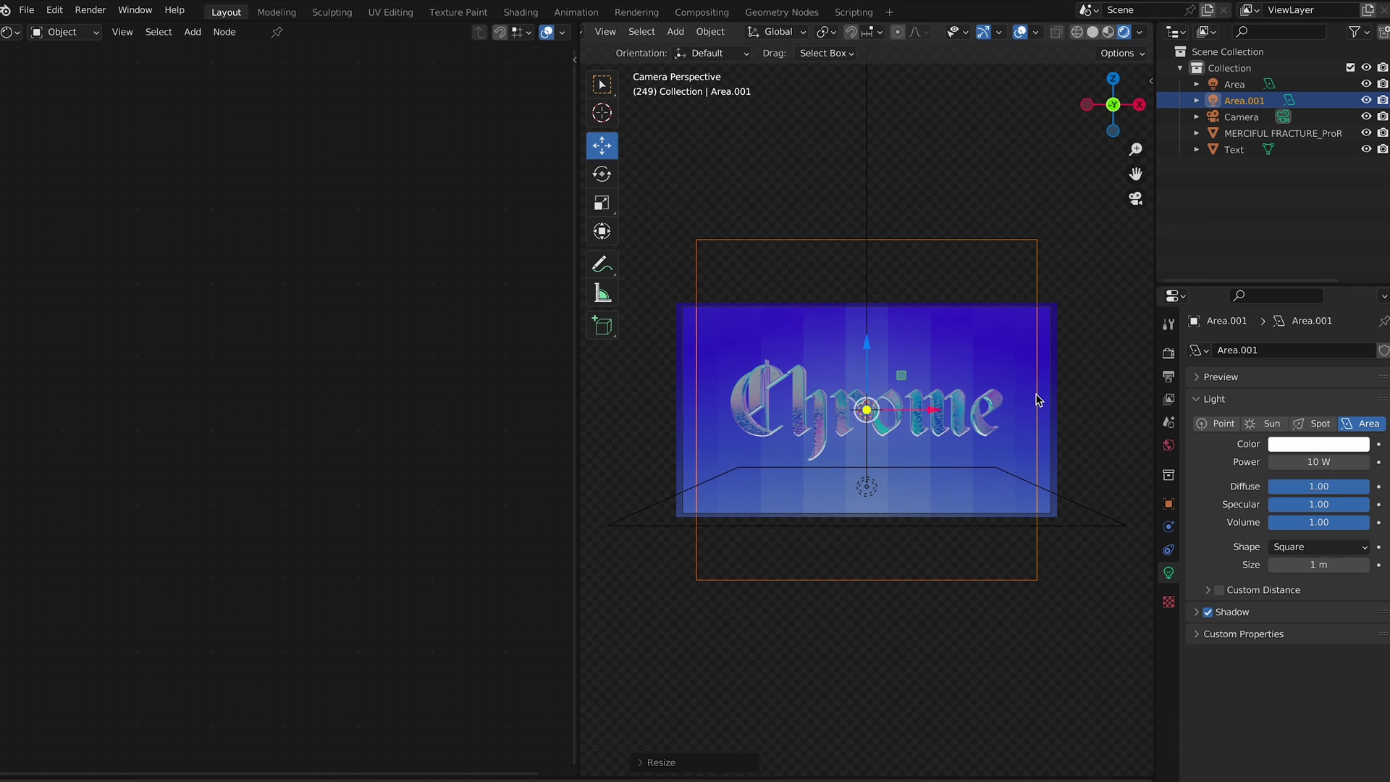
left_click(1316, 463)
type("50")
key("Return")
- Tilt the rear area light about the X axis and raise it above the text
middle_click_drag(898, 352, 769, 343)
left_click(604, 175)
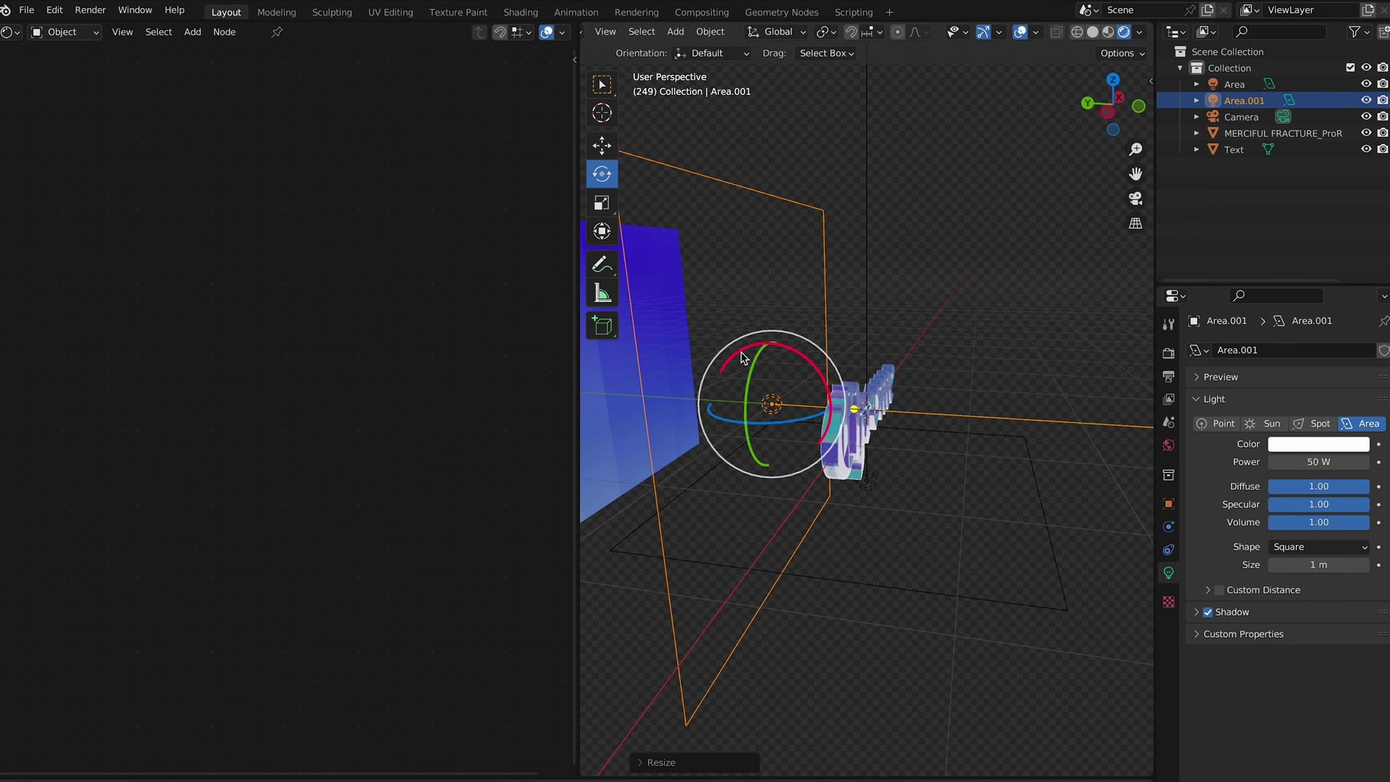
left_click_drag(745, 354, 787, 290)
left_click(610, 145)
left_click(1135, 200)
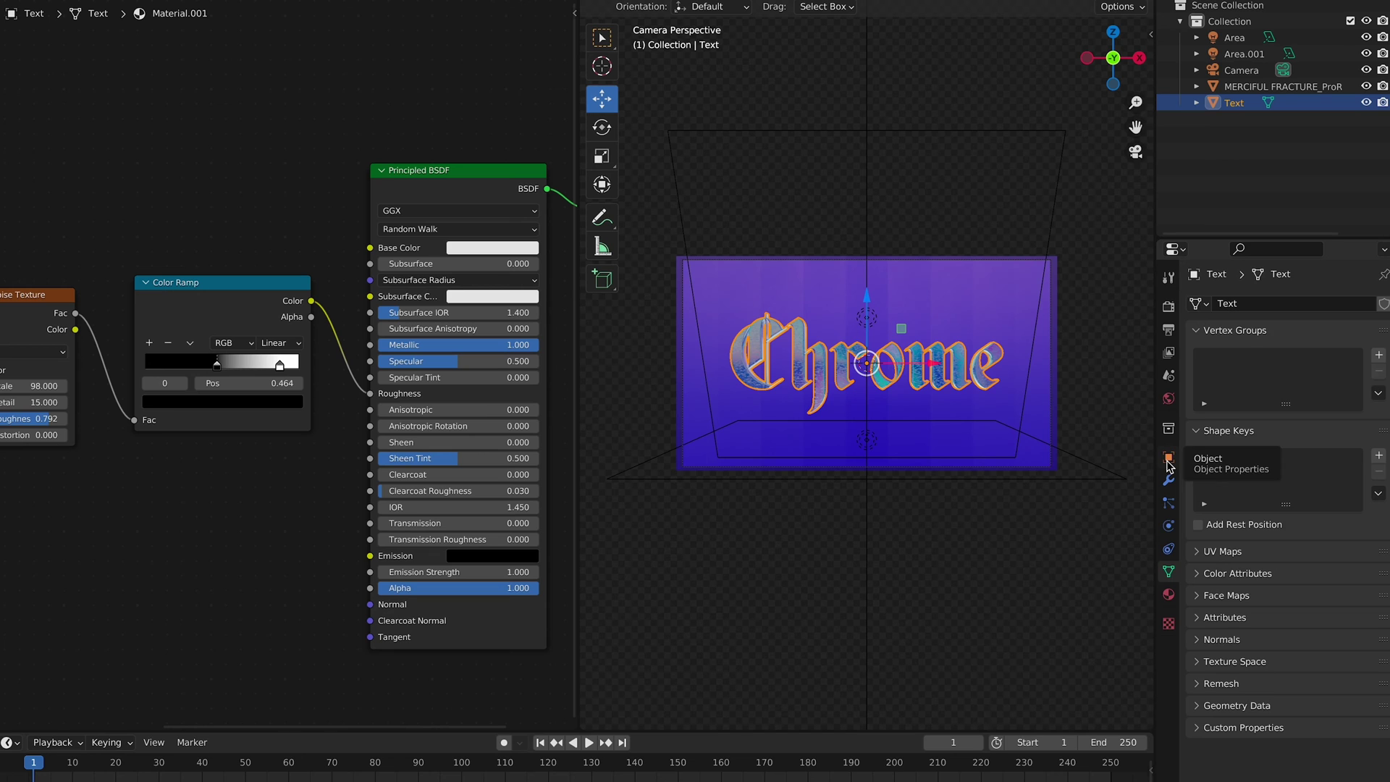
- Keyframe the Chrome text's X, Y and Z rotation at frame 1
left_click(1169, 461)
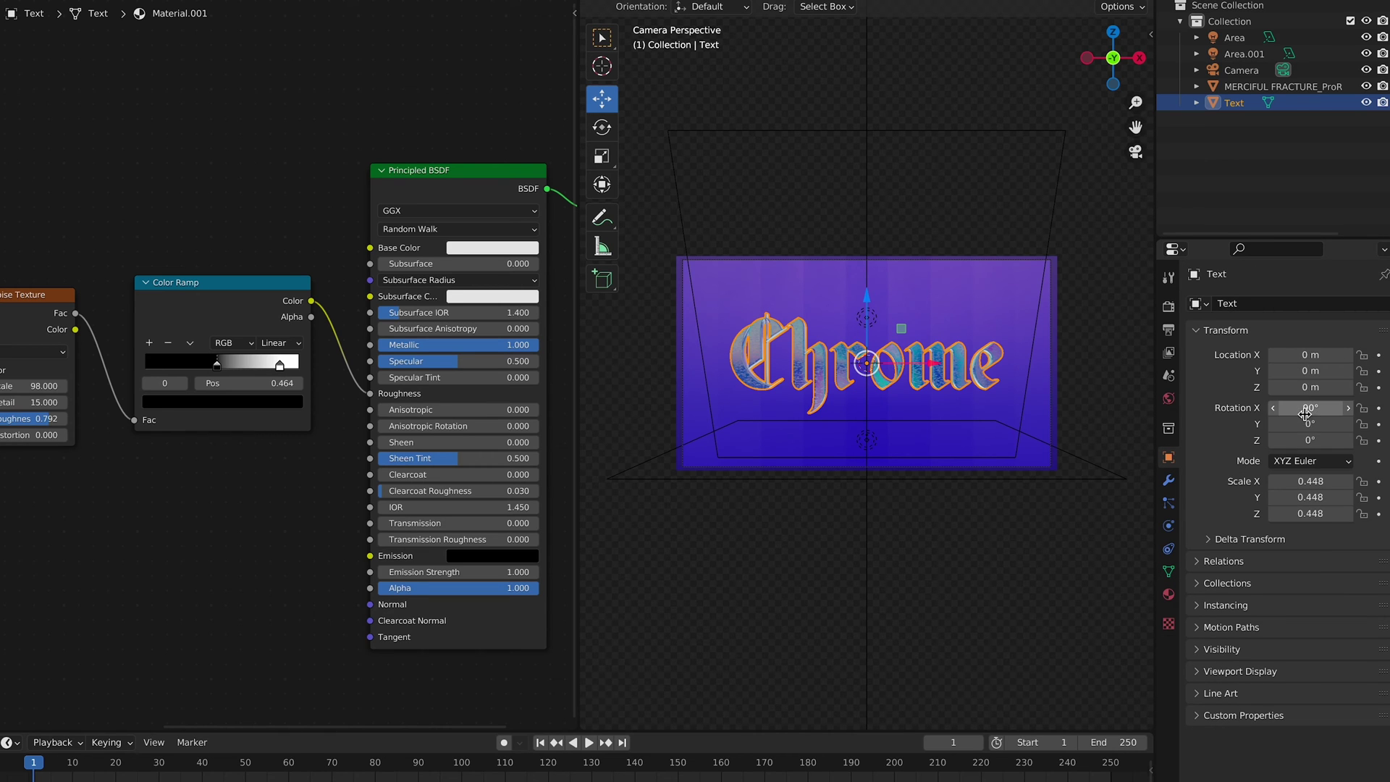
left_click(1378, 409)
left_click(1379, 441)
- Keyframe the text's X, Y and Z rotation at frame 210 with the text still facing the camera
left_click_drag(922, 771, 984, 771)
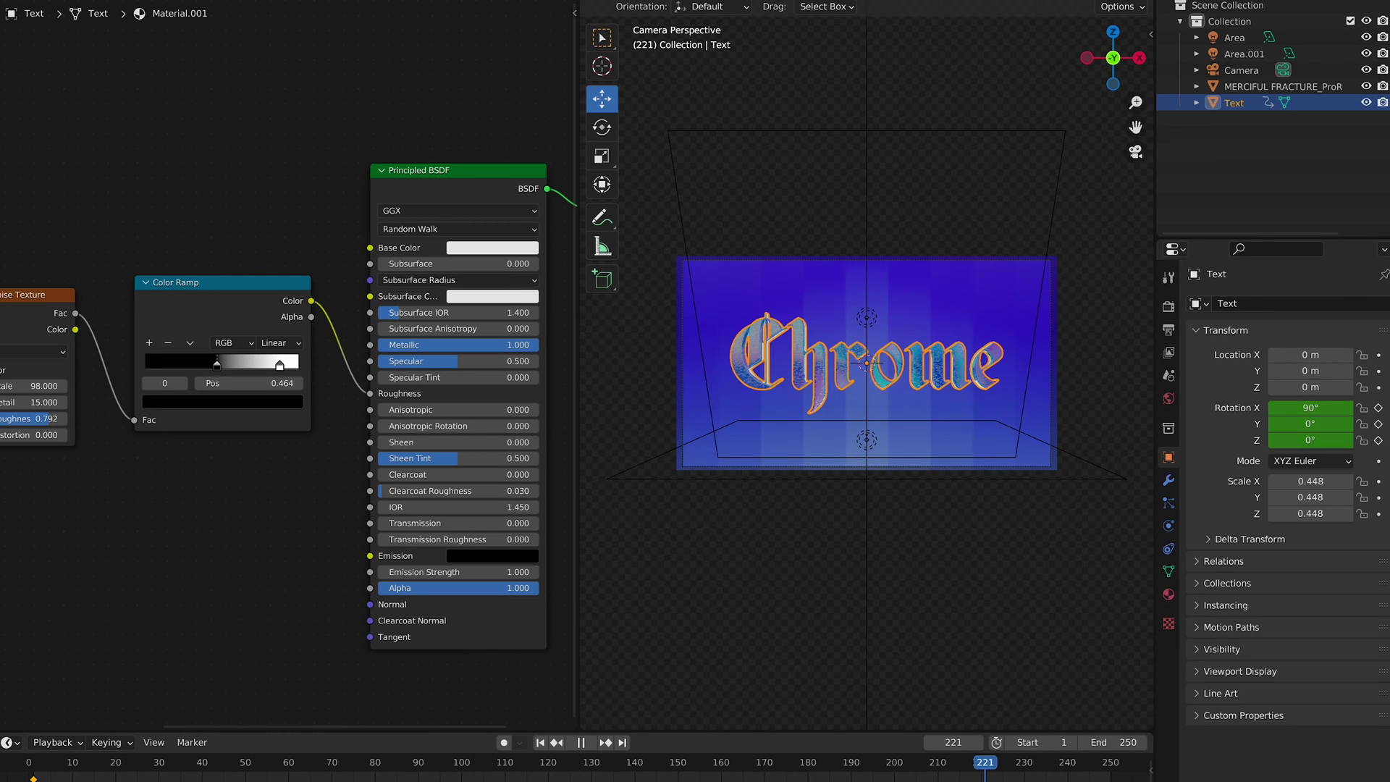
key("space")
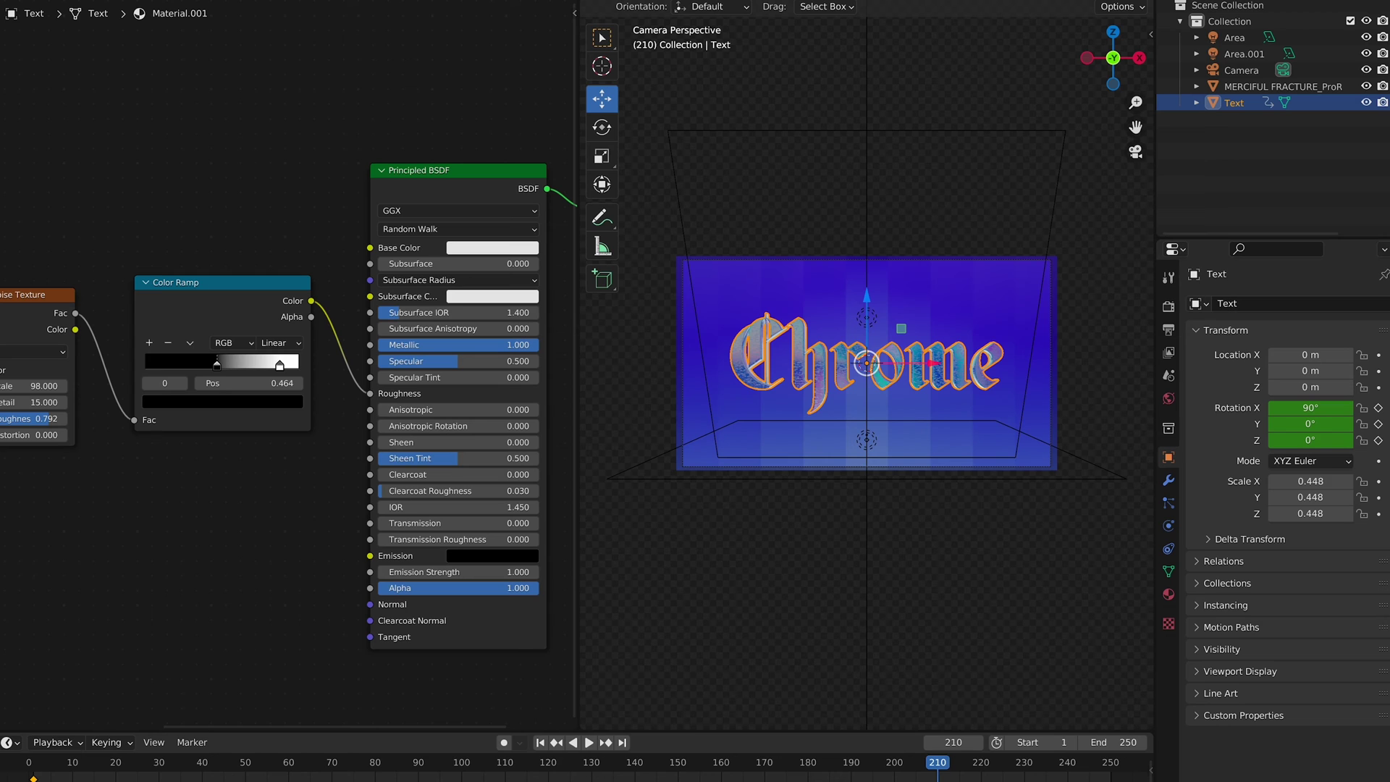
left_click(1379, 408)
left_click(1378, 425)
left_click(1378, 440)
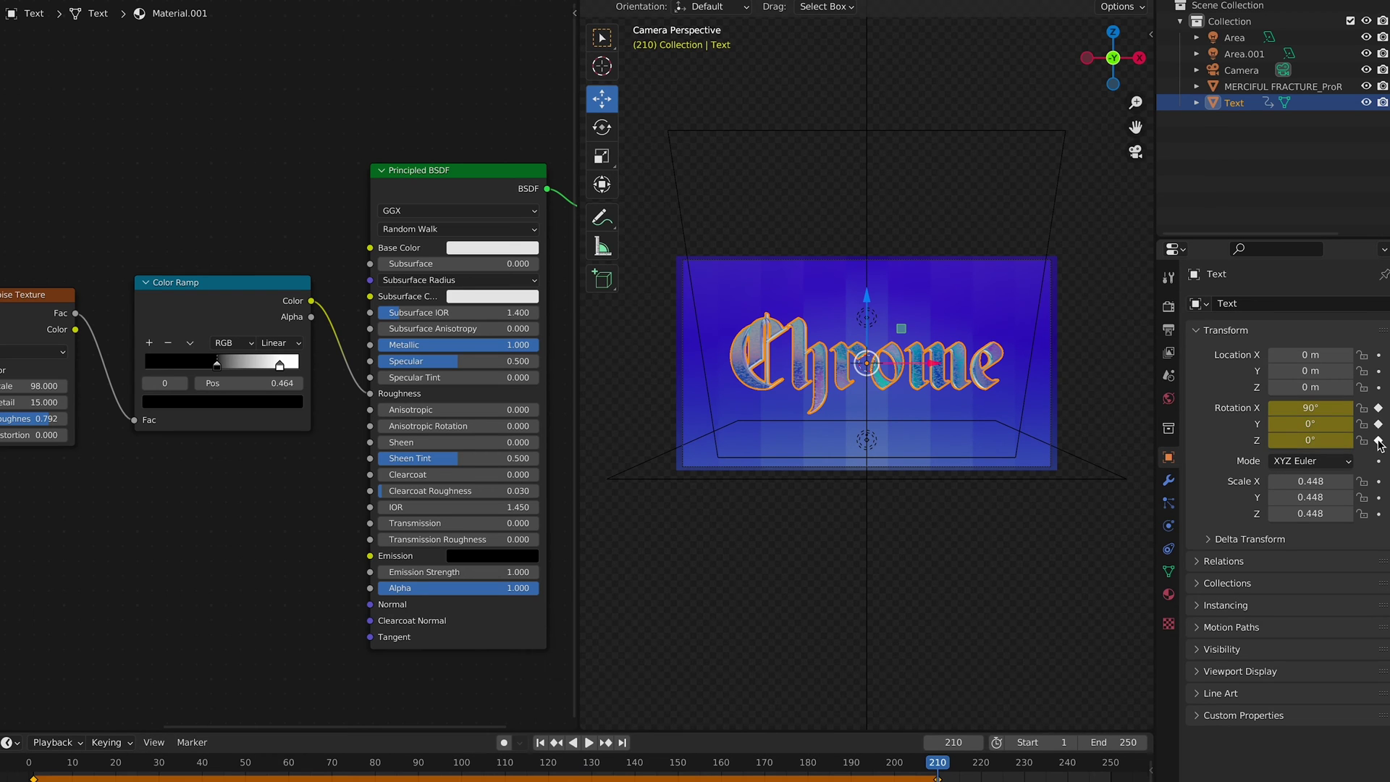
left_click_drag(942, 763, 940, 764)
- Re-key the text's rotation at frame 1 to X 24°, Y 0° and Z 84°, and preview the animation
left_click(35, 769)
key("space")
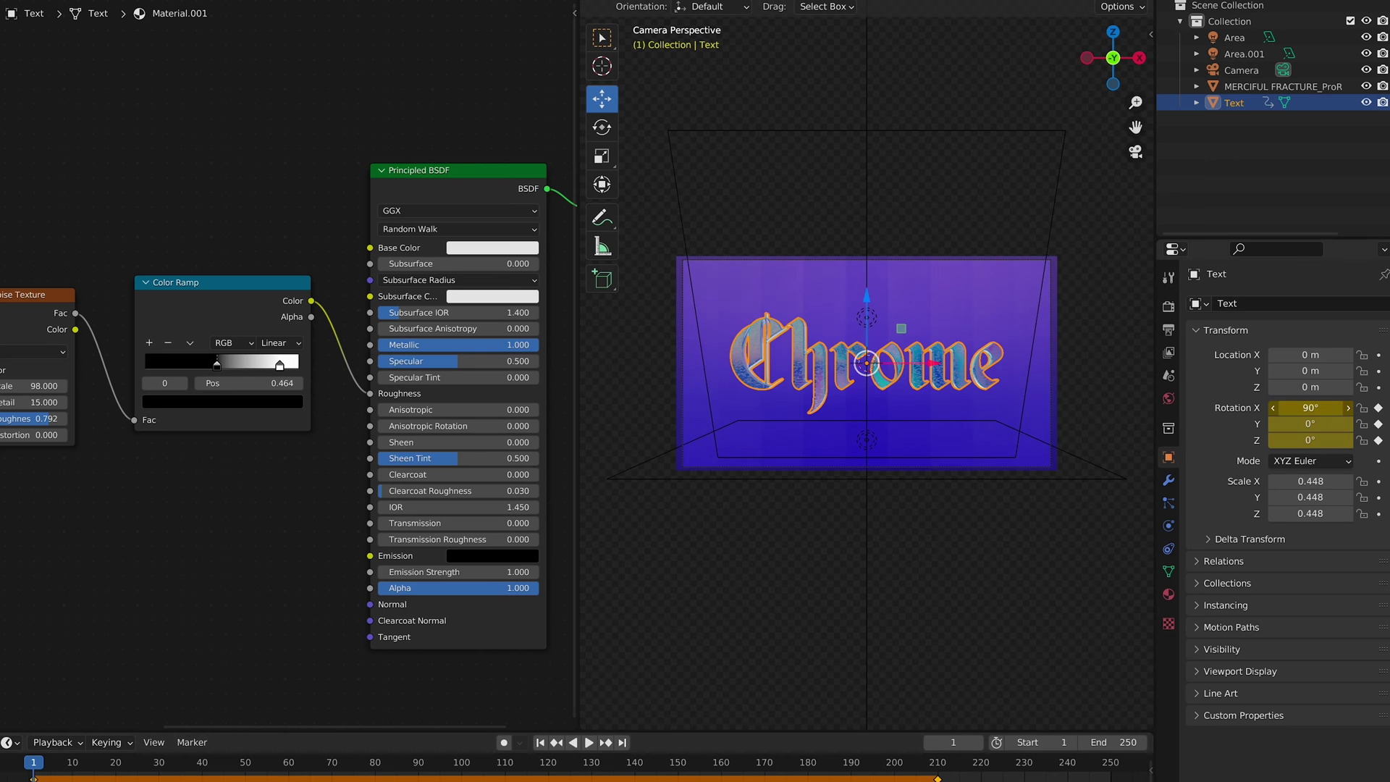
left_click_drag(1311, 408, 1343, 408)
key("ctrl+z")
left_click_drag(1274, 408, 1209, 408)
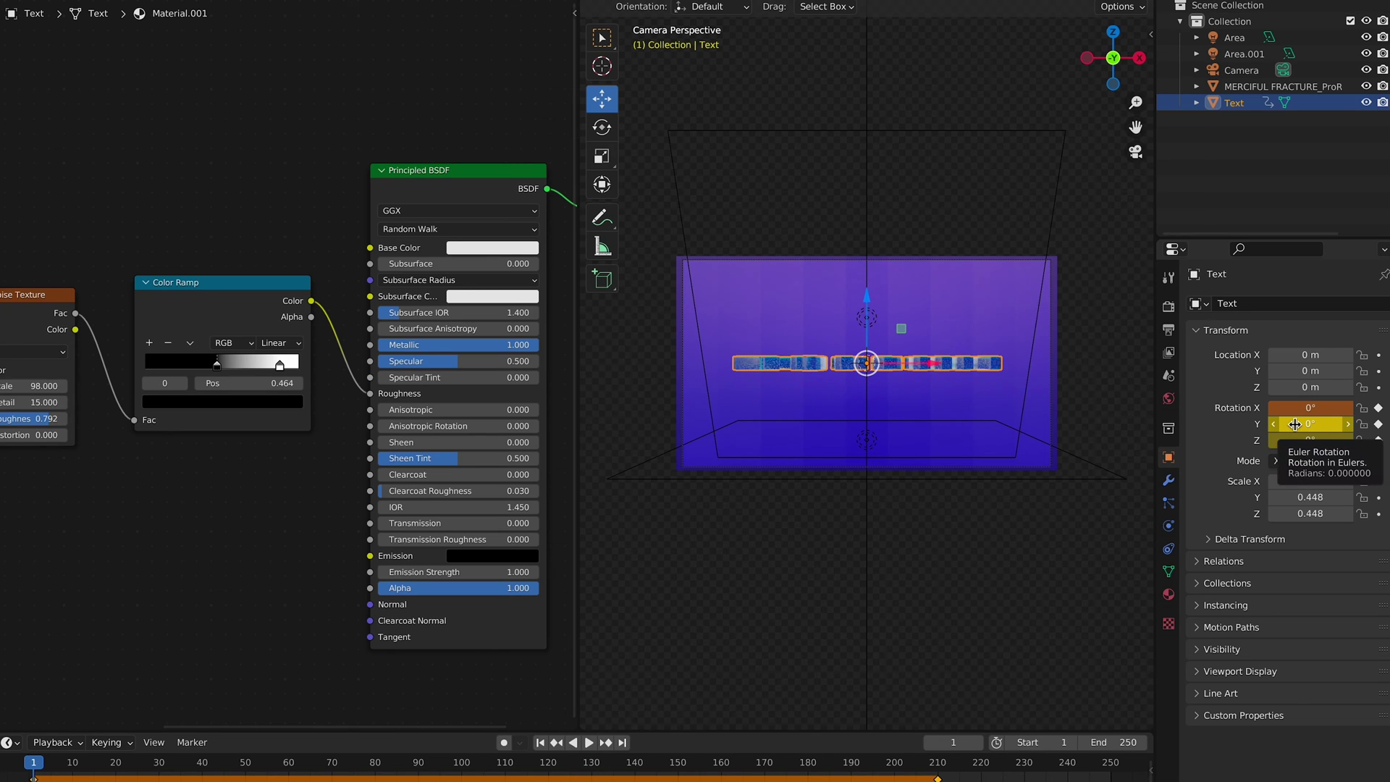
left_click_drag(1306, 410, 1323, 410)
left_click_drag(1305, 425, 1368, 441)
key("ctrl+z")
left_click(1378, 409)
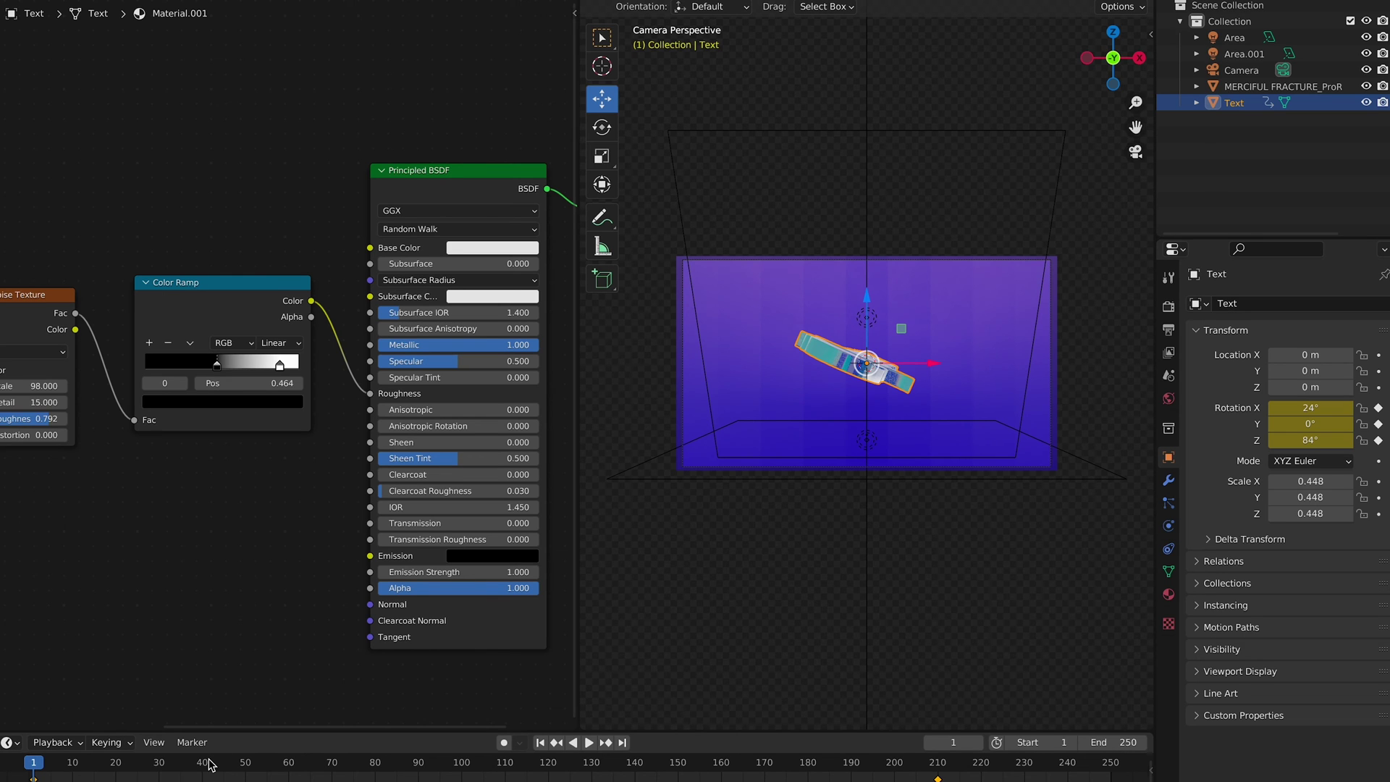
key("space")
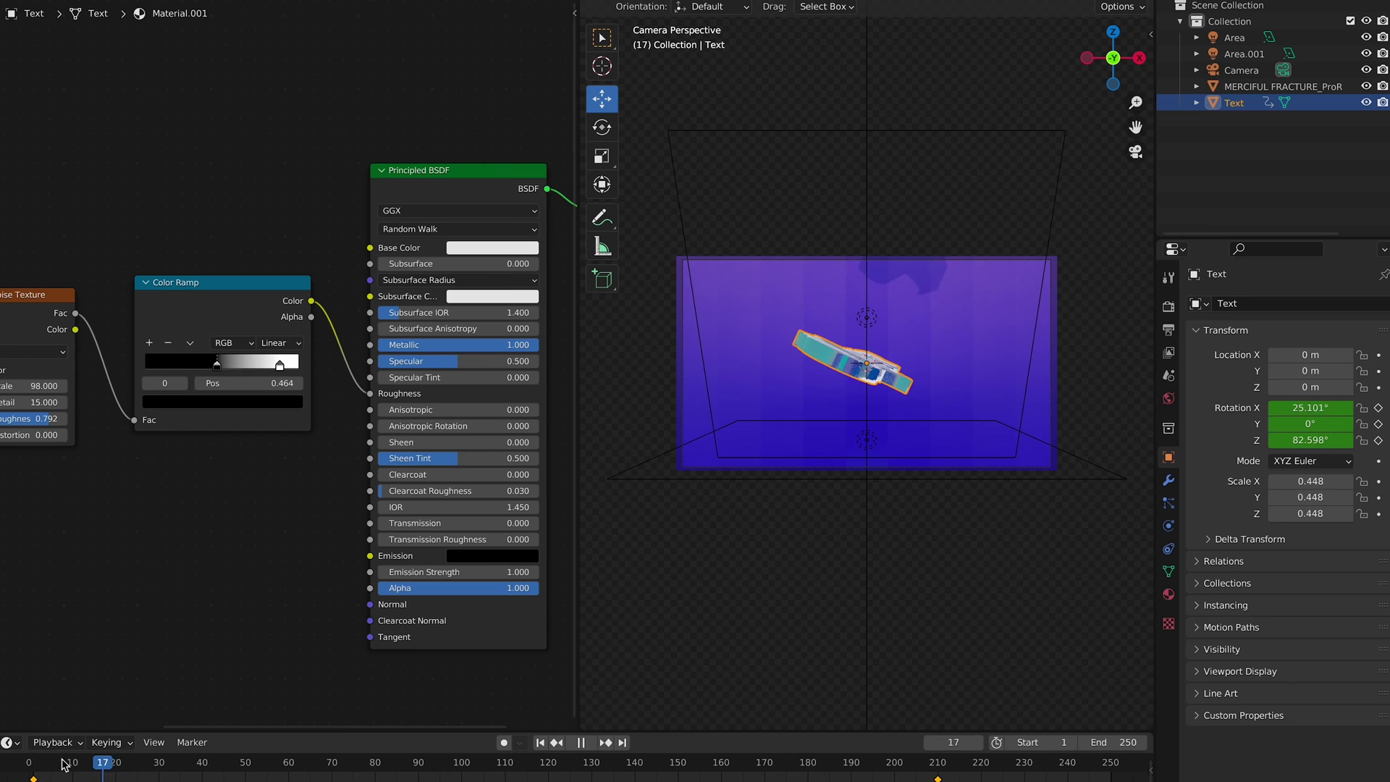
key("Escape")
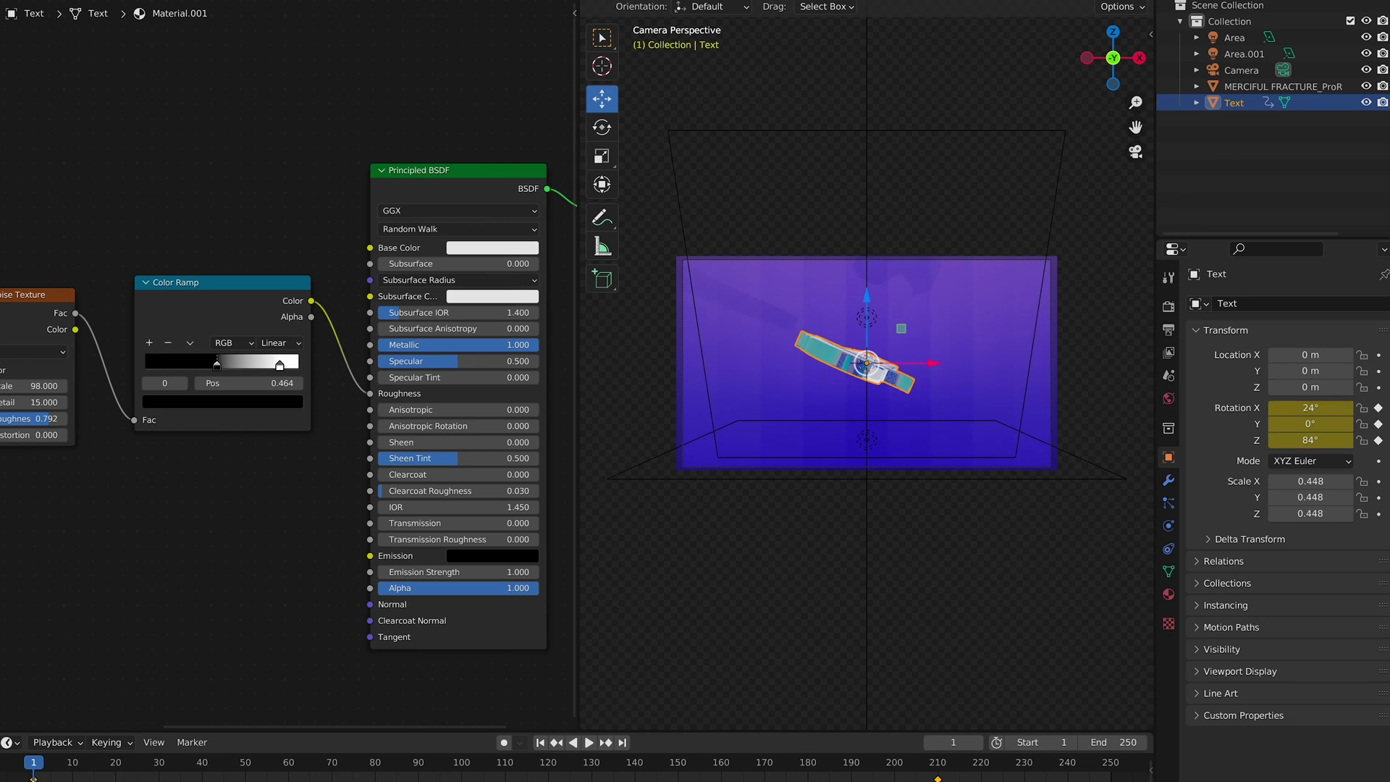
- Keyframe the text's X location at 0.12 m on frame 1 and 0 m on frame 210
left_click(1378, 356)
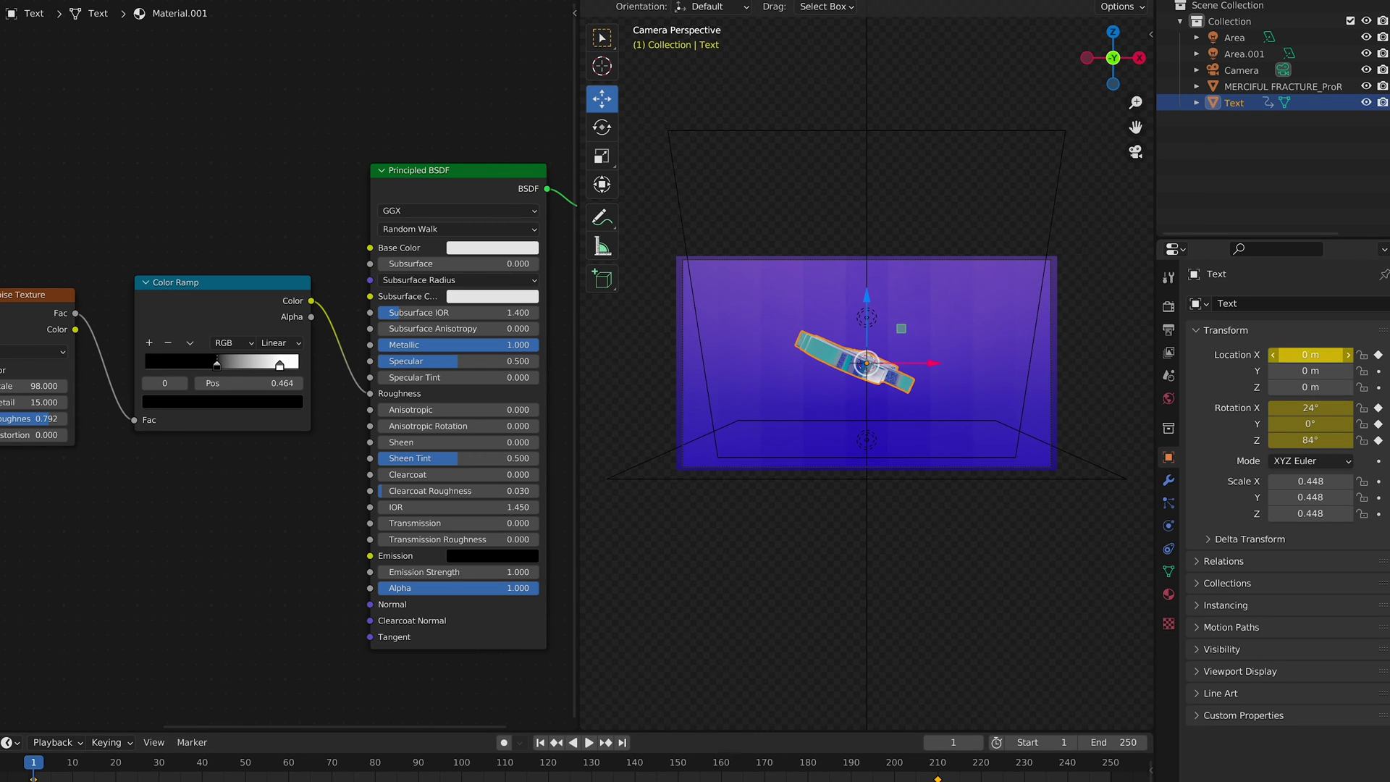
left_click(938, 764)
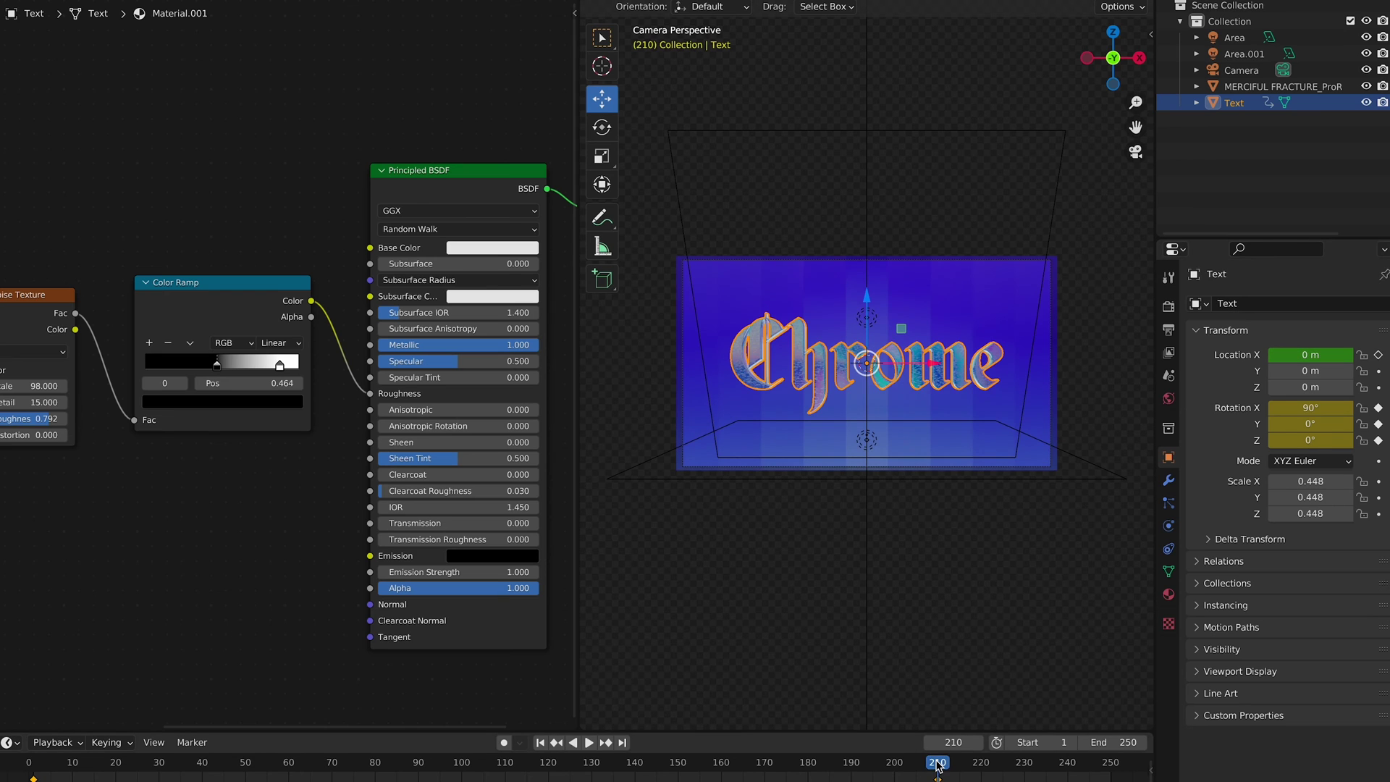
key("shift+Left")
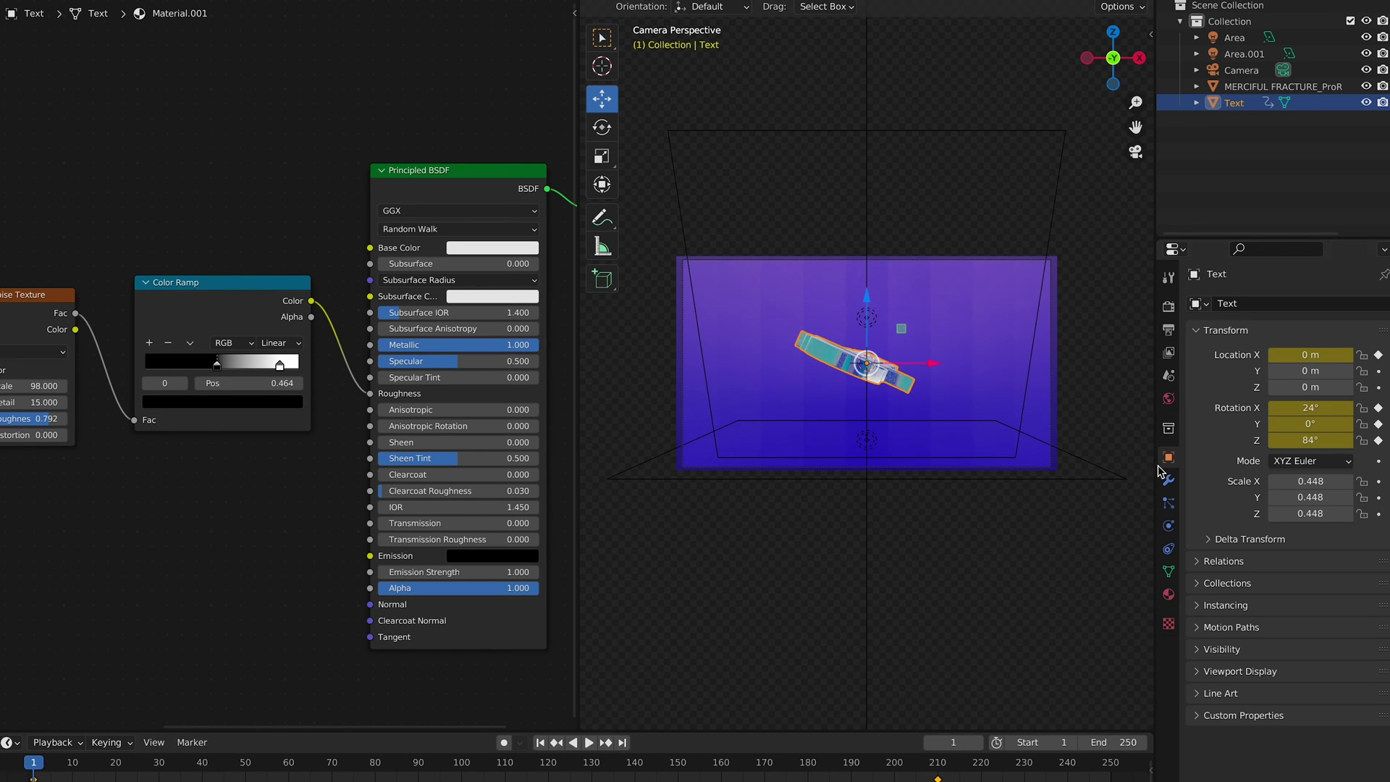
left_click_drag(1297, 358, 1311, 358)
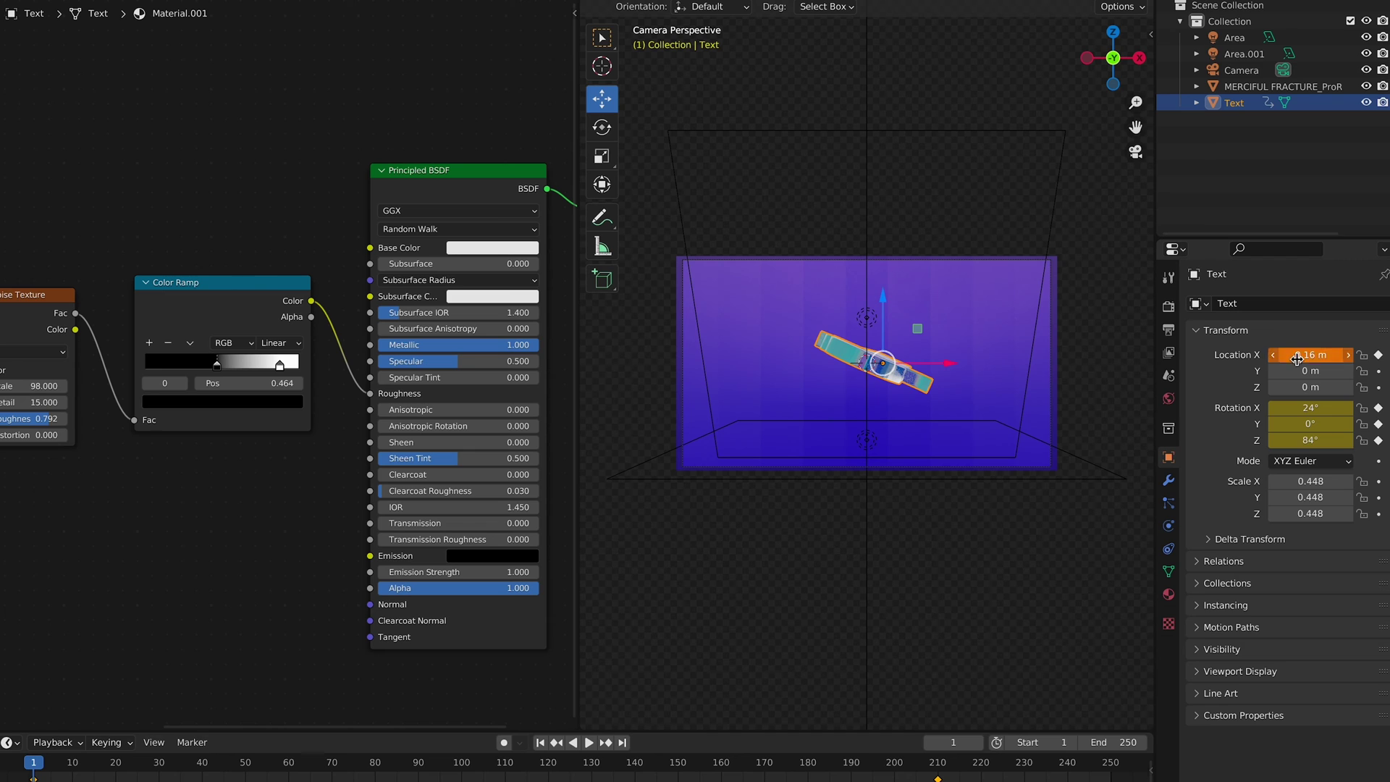
mouse_move(33, 769)
left_mouse_down()
mouse_move(67, 768)
mouse_move(33, 768)
left_mouse_up()
mouse_move(1303, 355)
left_mouse_down()
mouse_move(1345, 355)
mouse_move(1307, 355)
left_mouse_up()
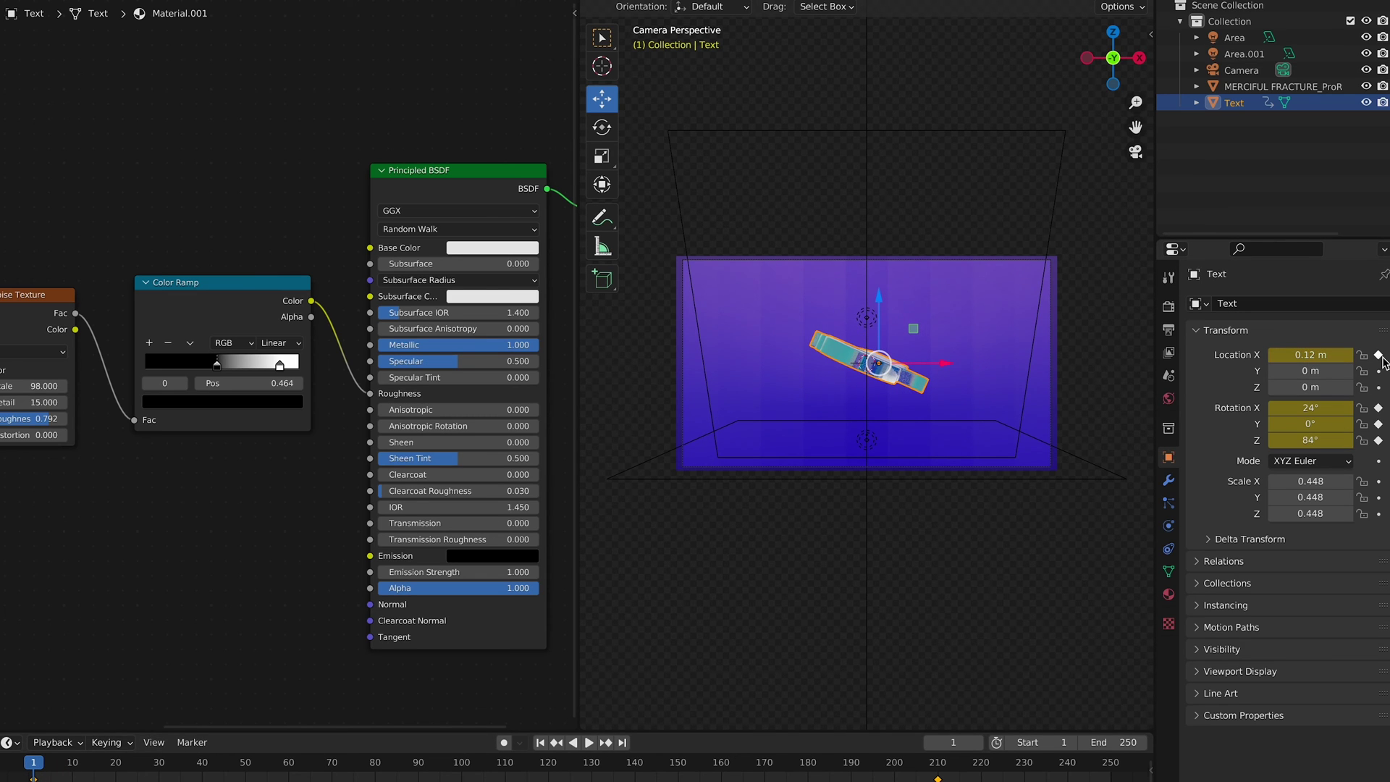
left_click_drag(22, 773, 937, 776)
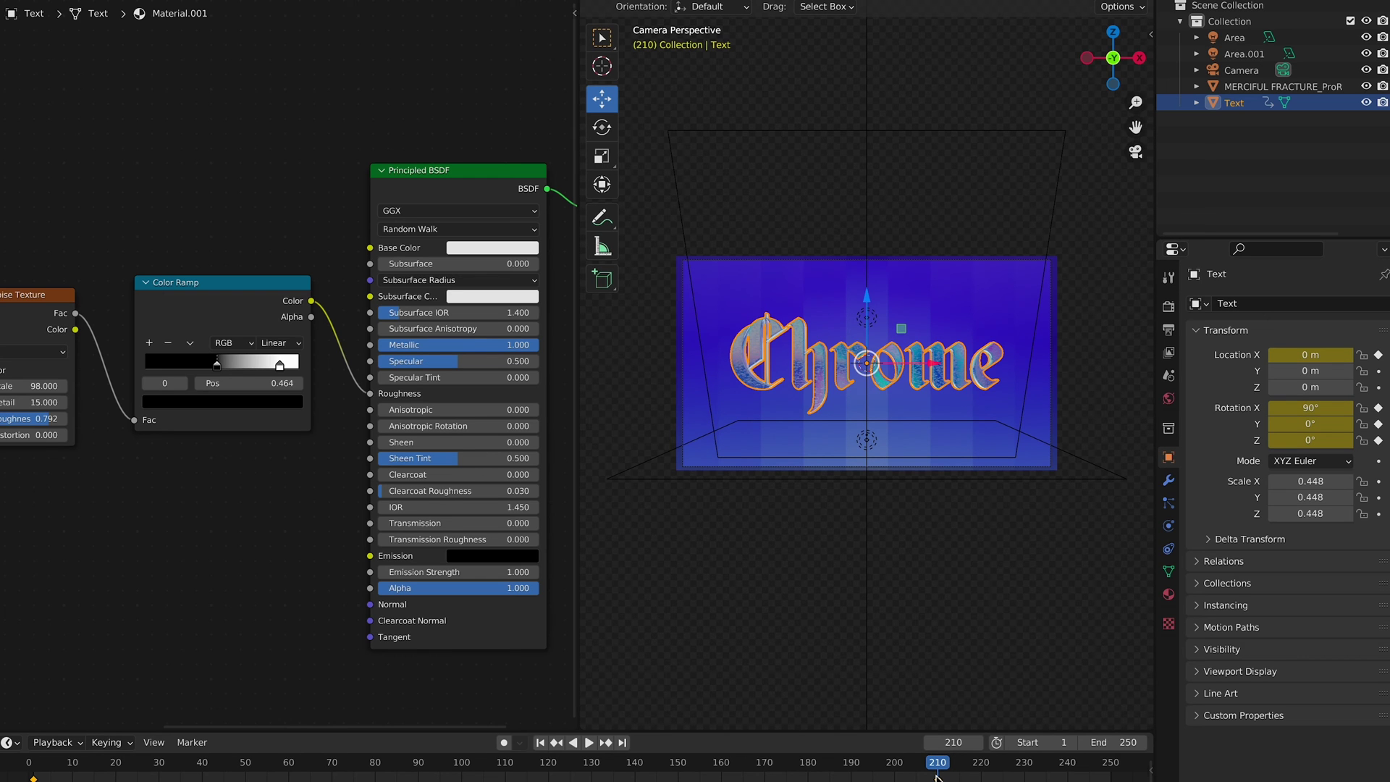
- Keyframe only the camera's Y location at frame 210
left_click(1241, 70)
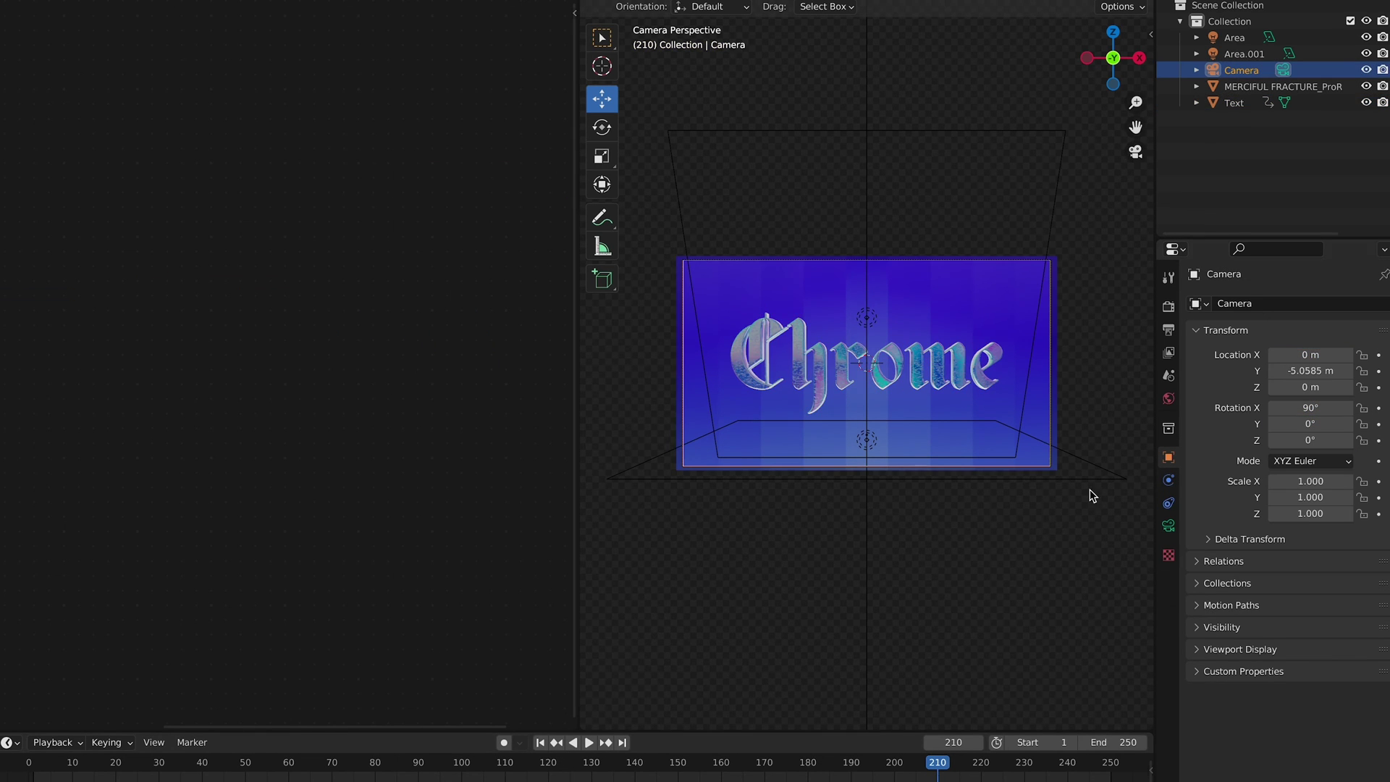
middle_click_drag(1089, 490, 1225, 298)
left_click(1136, 150)
left_click(1379, 355)
left_click(1379, 357)
left_click(1379, 371)
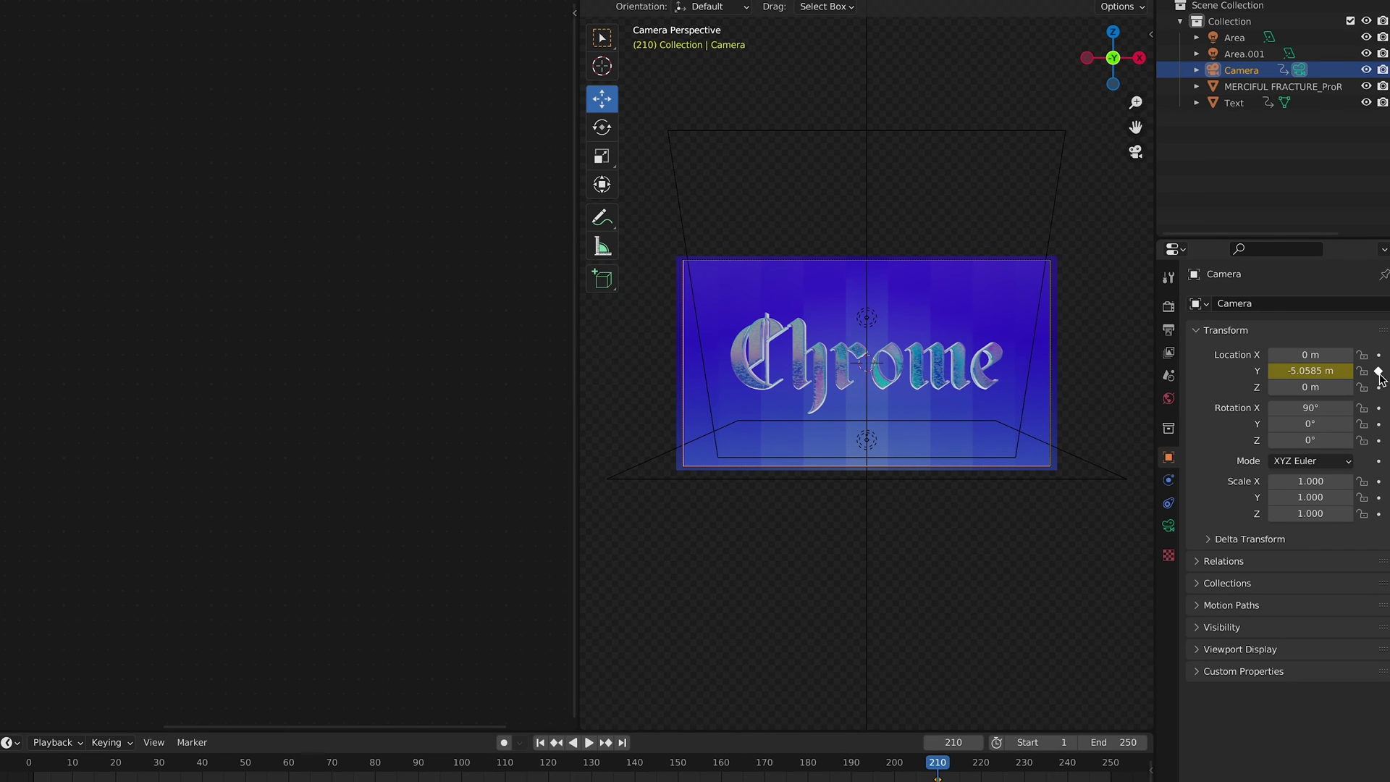
- Keyframe the camera's rotation at frame 210 and its Y location at -2.2785 m on frame 1
left_click(1383, 411)
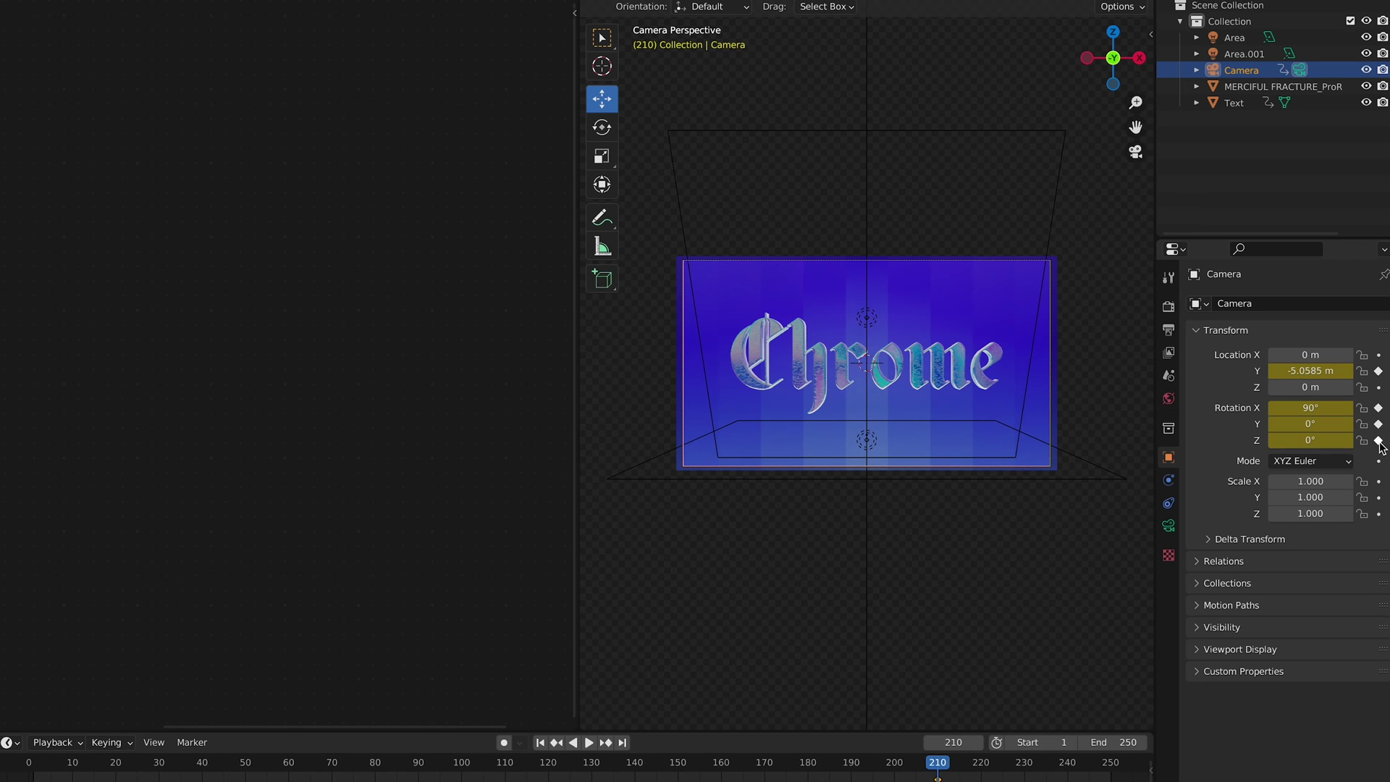
left_click(38, 768)
key("Escape")
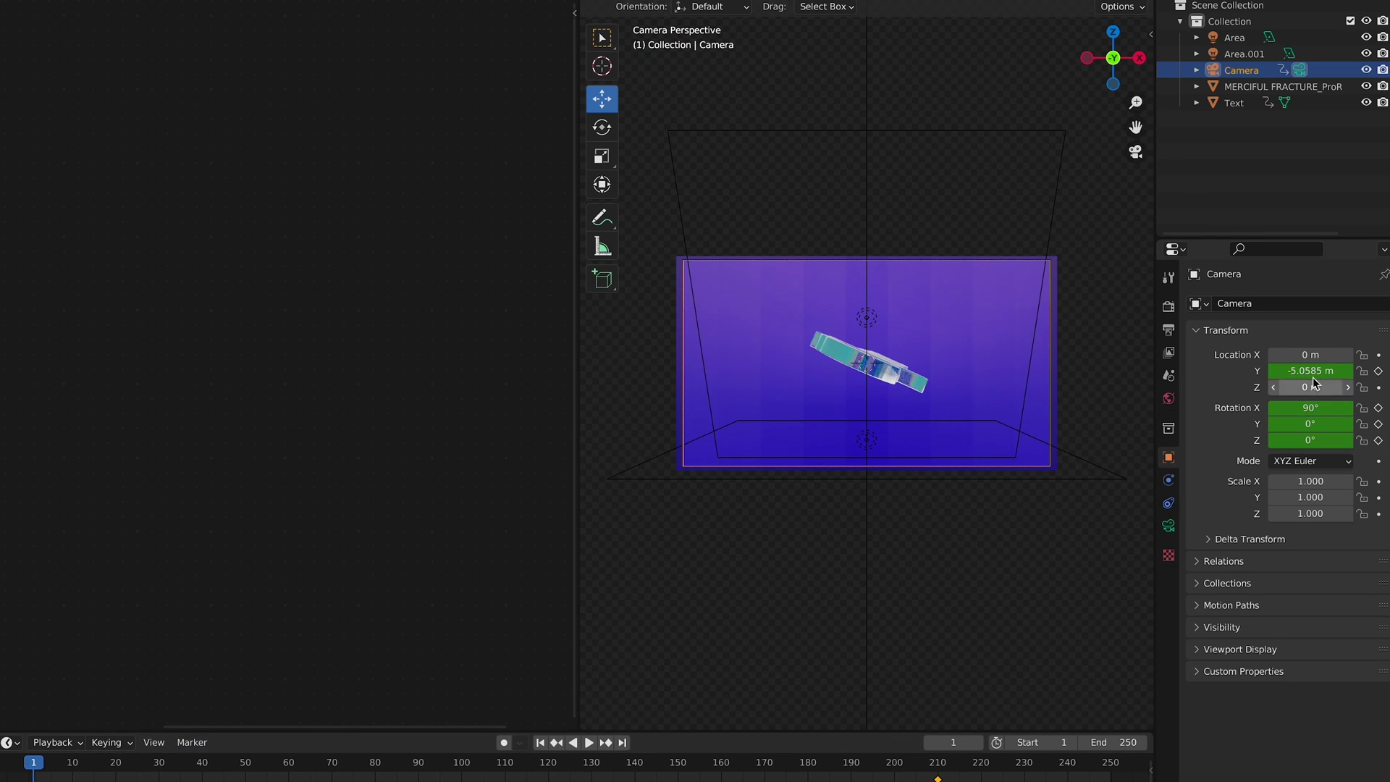
left_click_drag(1310, 373, 1369, 373)
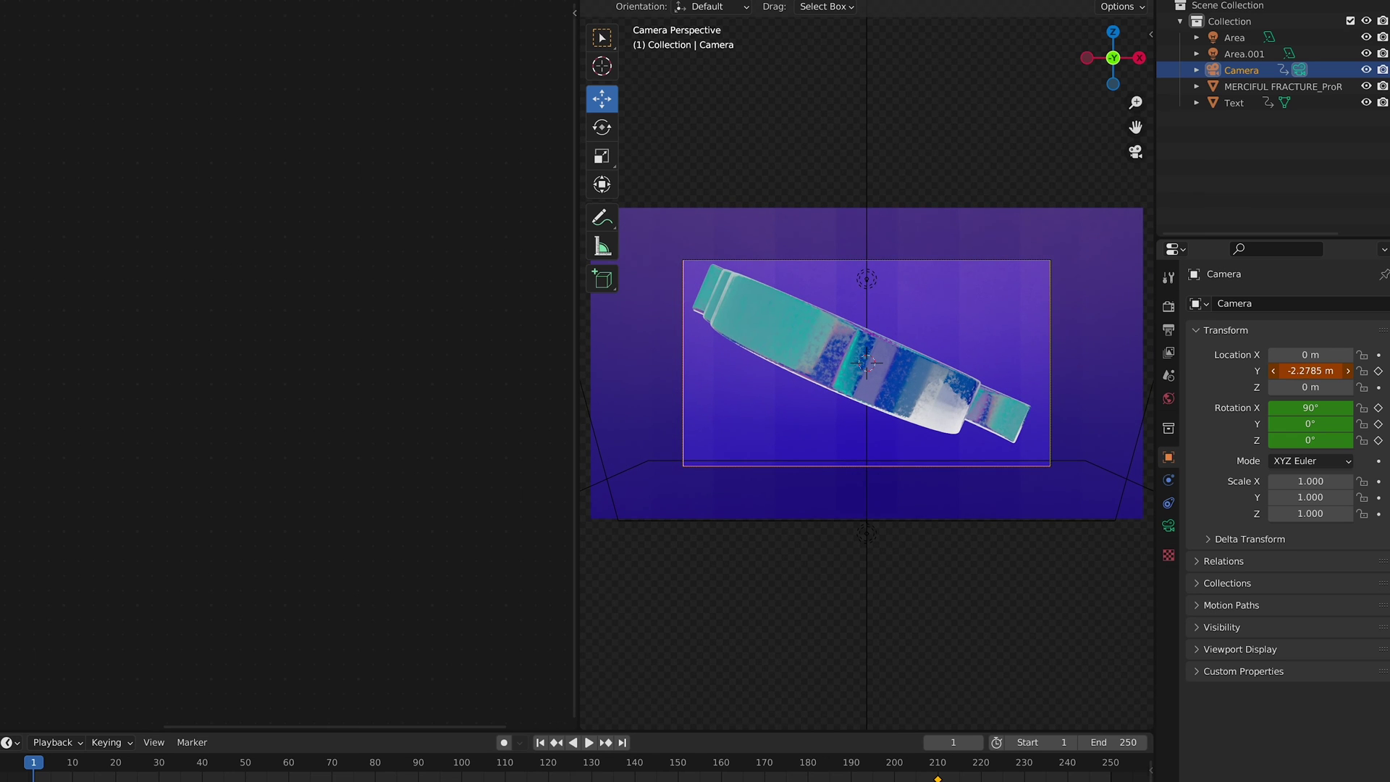
left_click(1379, 372)
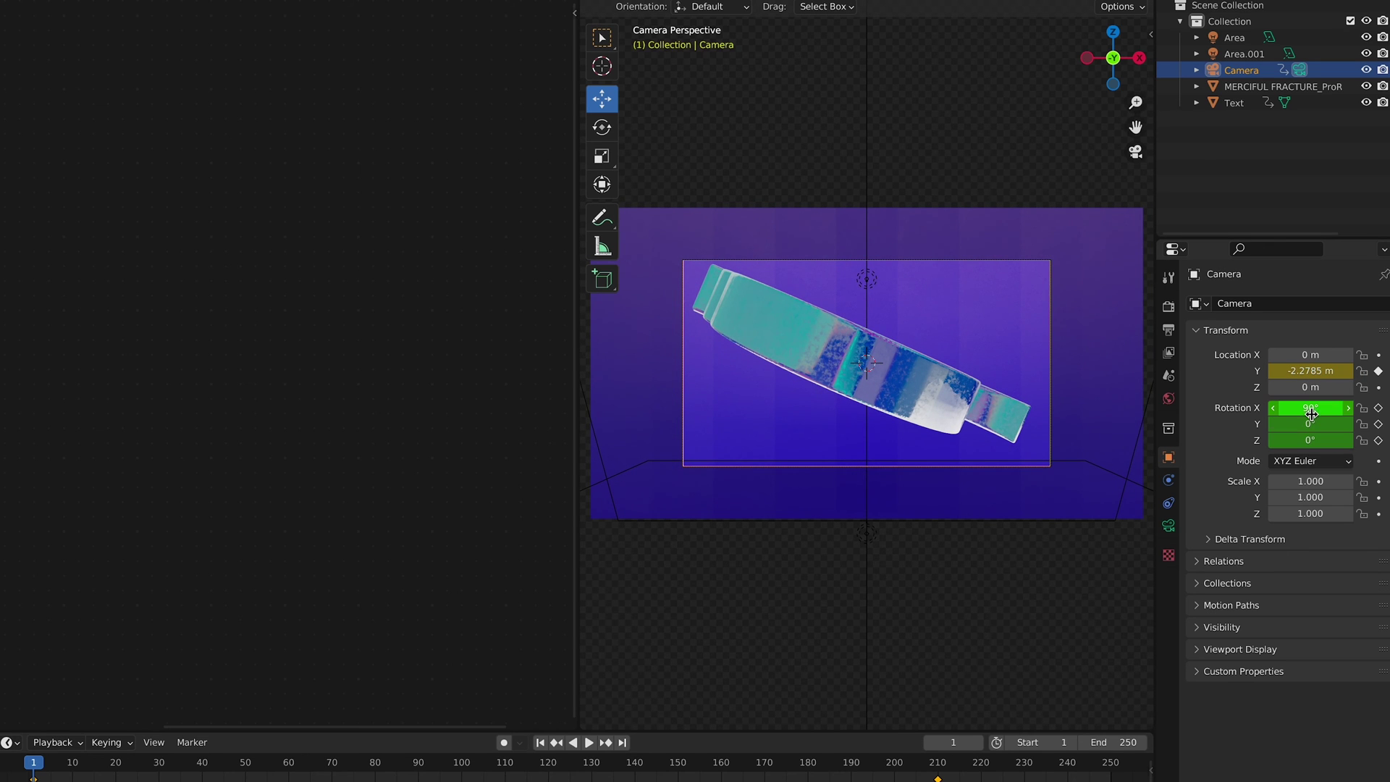
- Keyframe the camera's Y rotation at 40° on frame 1 and preview the animation
left_click_drag(1311, 424, 1365, 423)
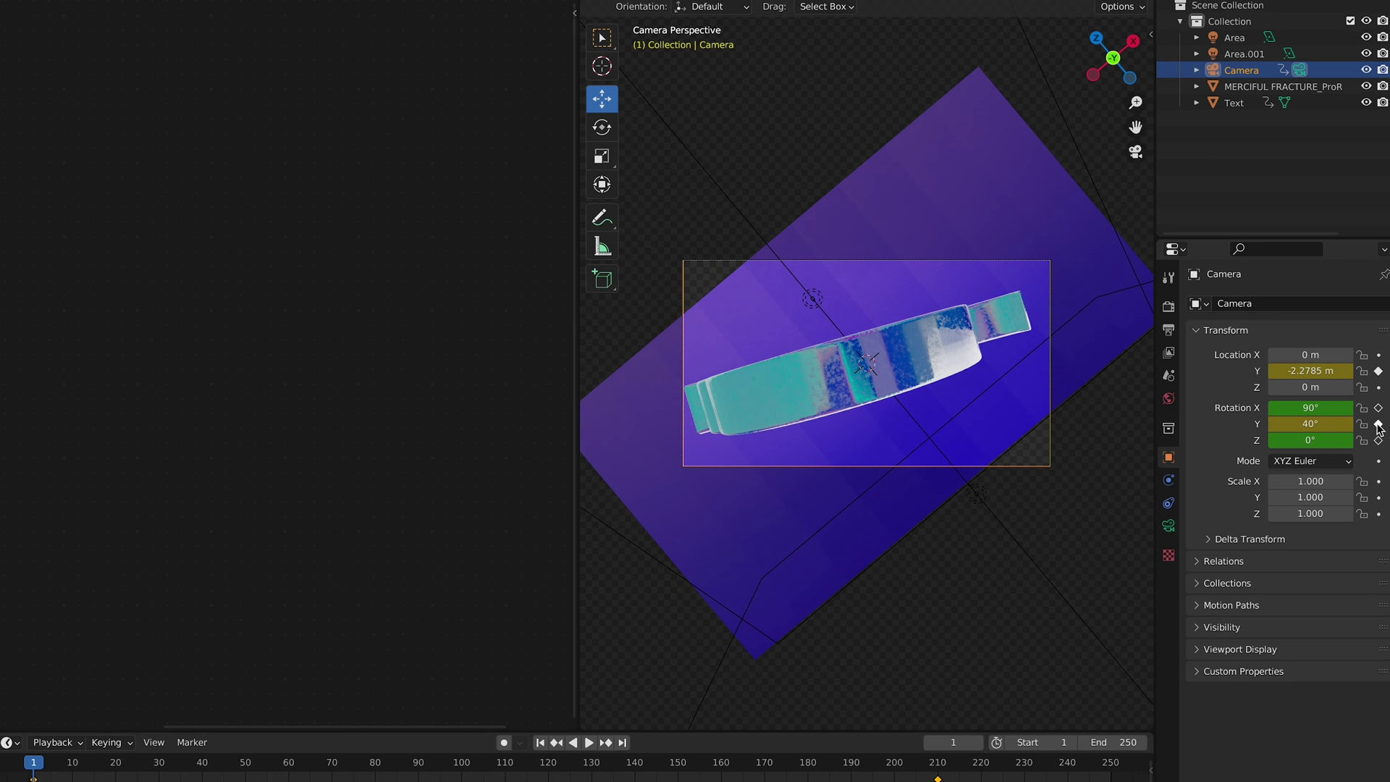
left_click_drag(26, 769, 989, 776)
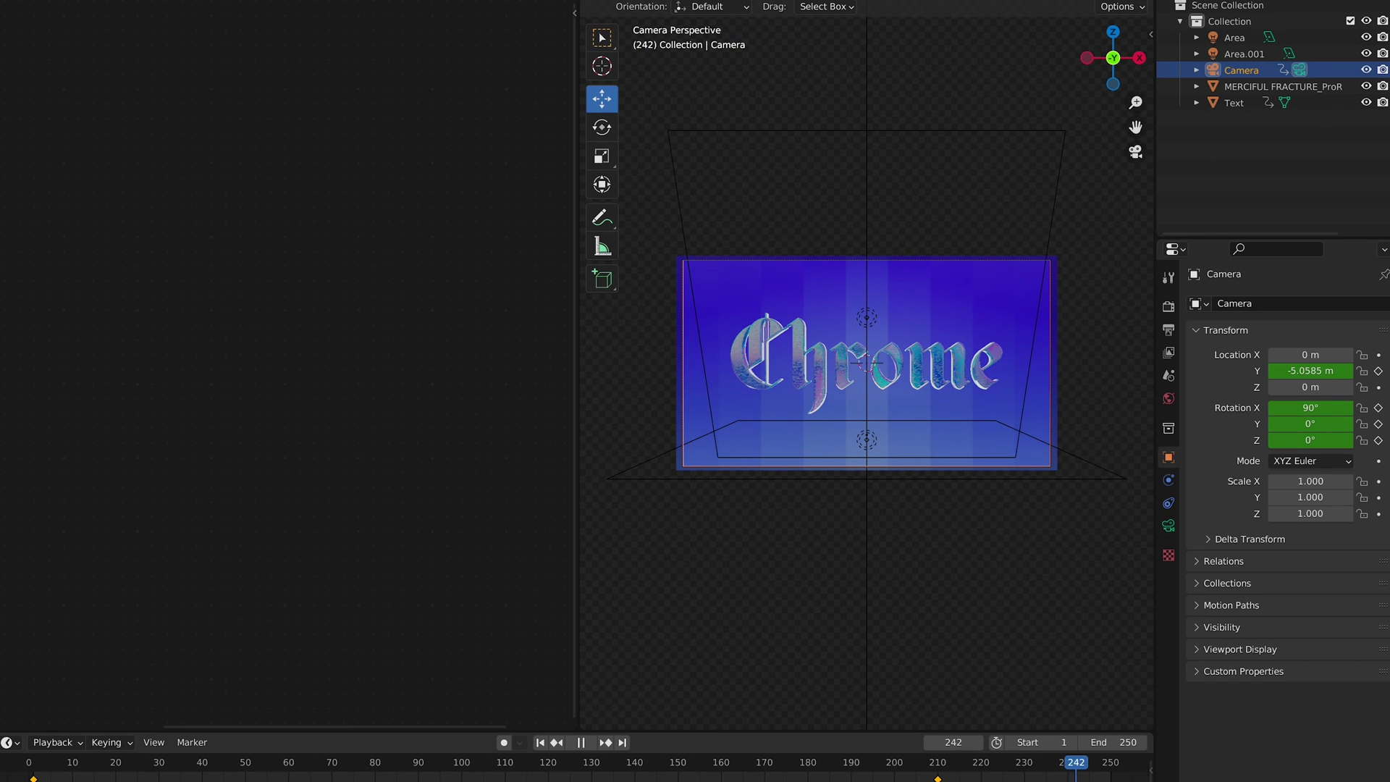
left_click_drag(959, 776, 24, 771)
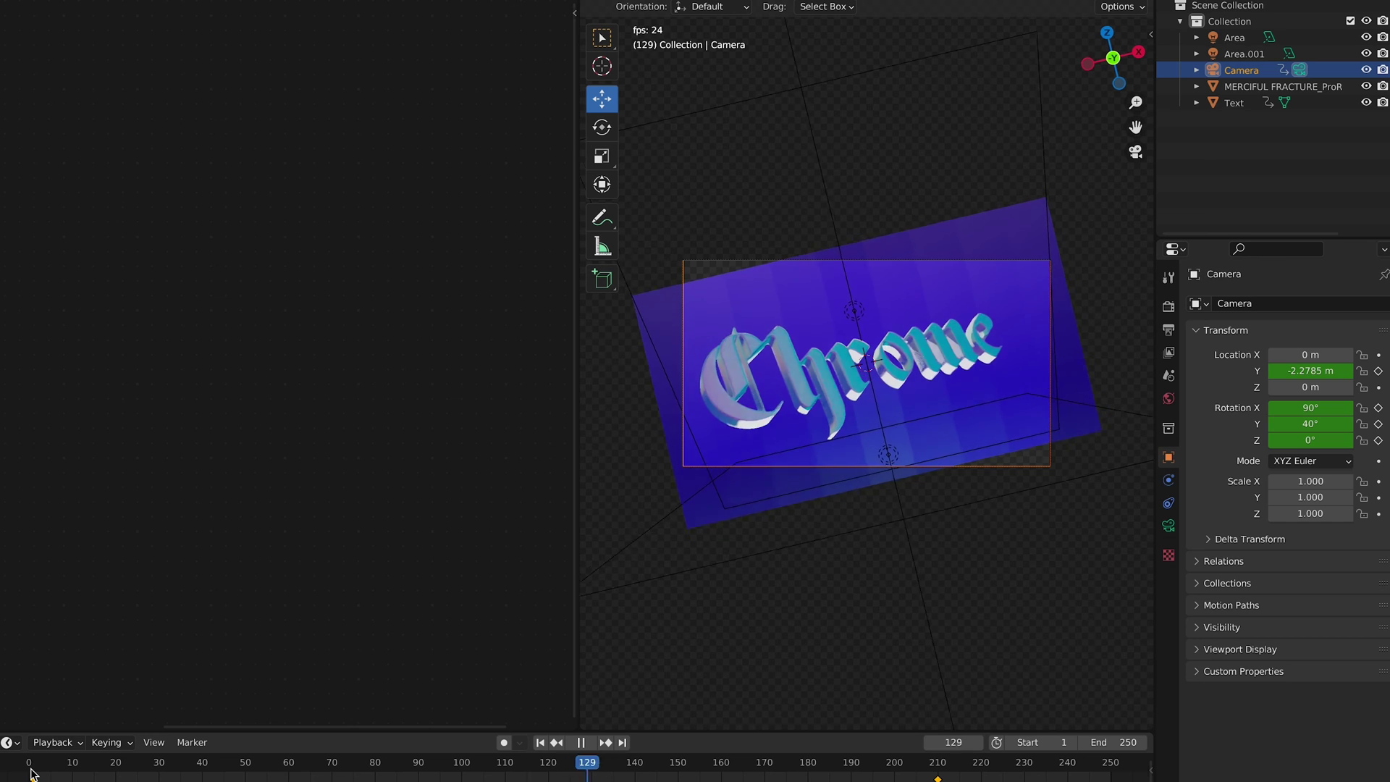
key("space")
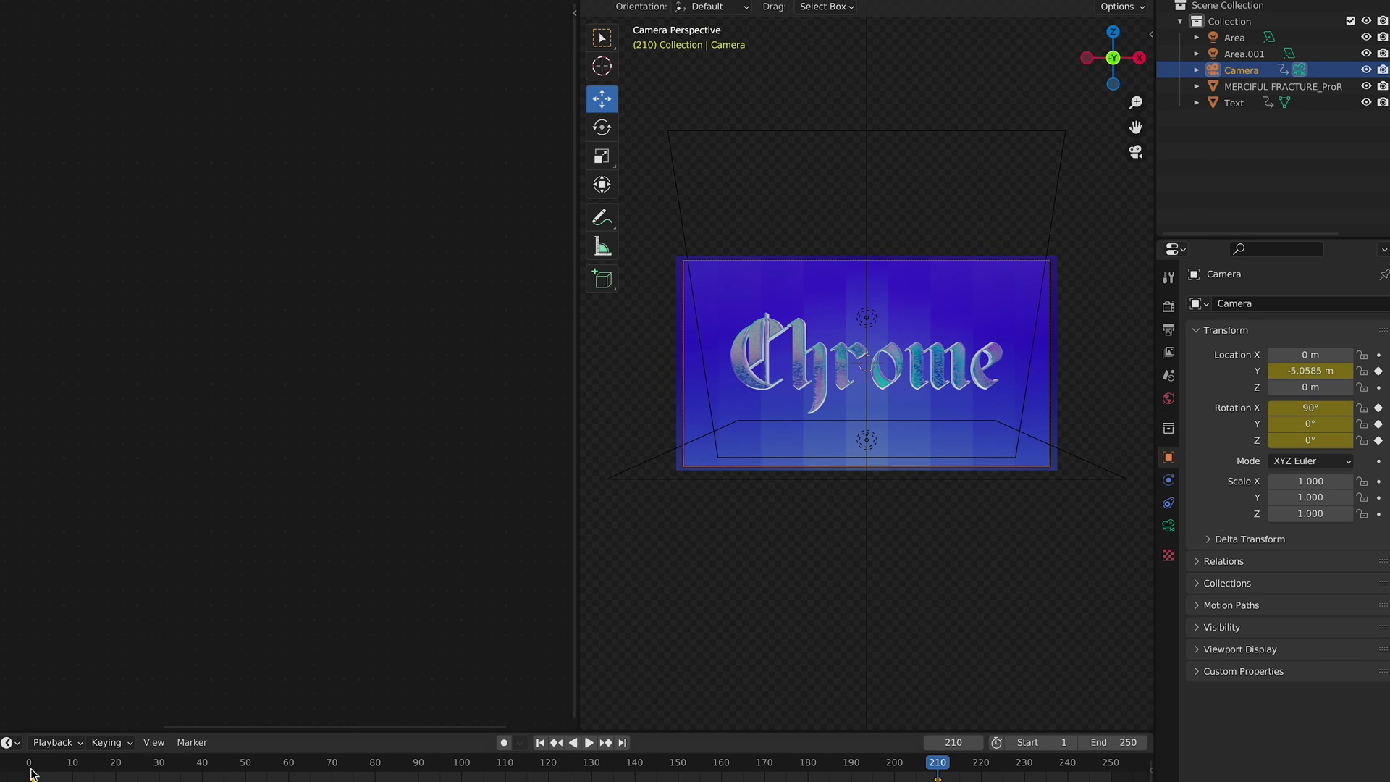
- Keyframe the video backdrop plane's X, Y and Z scale at 3.763 on frames 1 and 200
key("shift+Left")
left_click(985, 208)
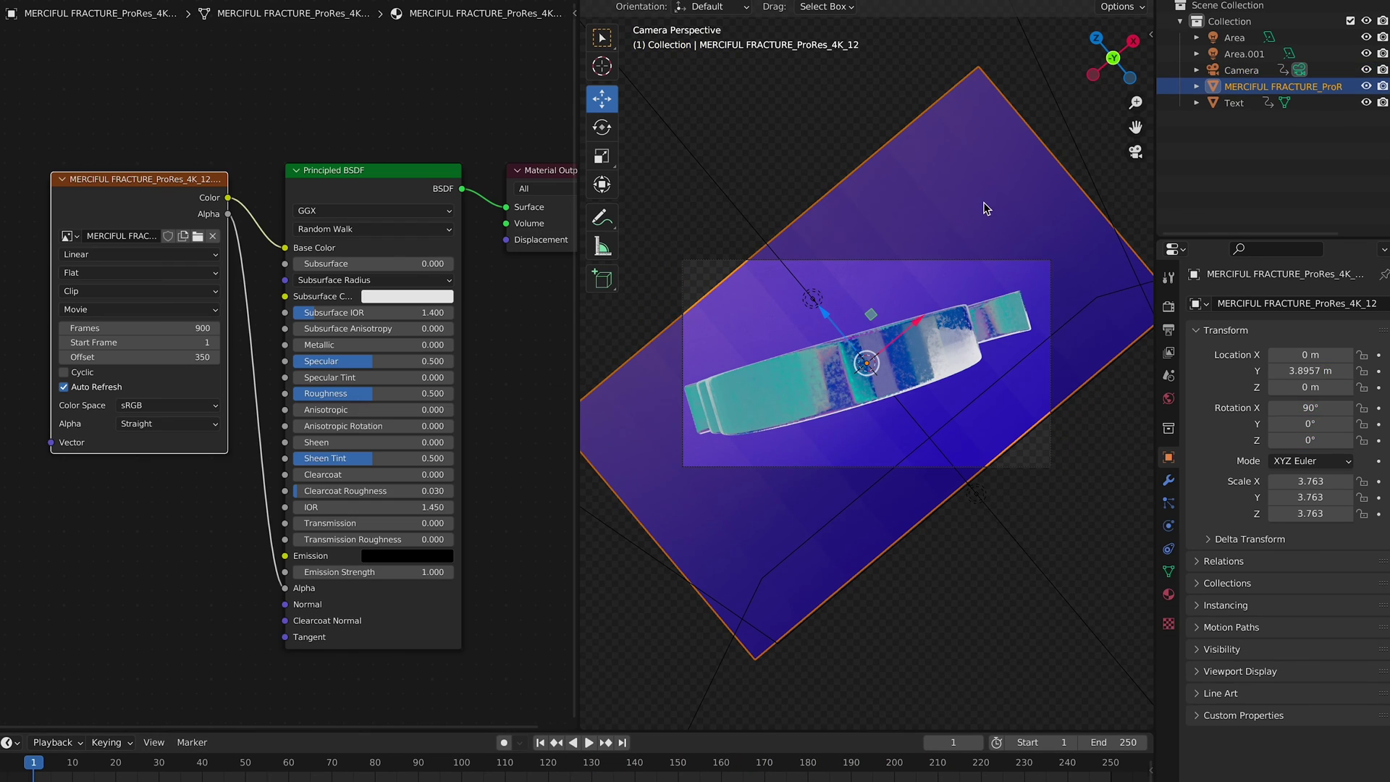
left_click(1379, 480)
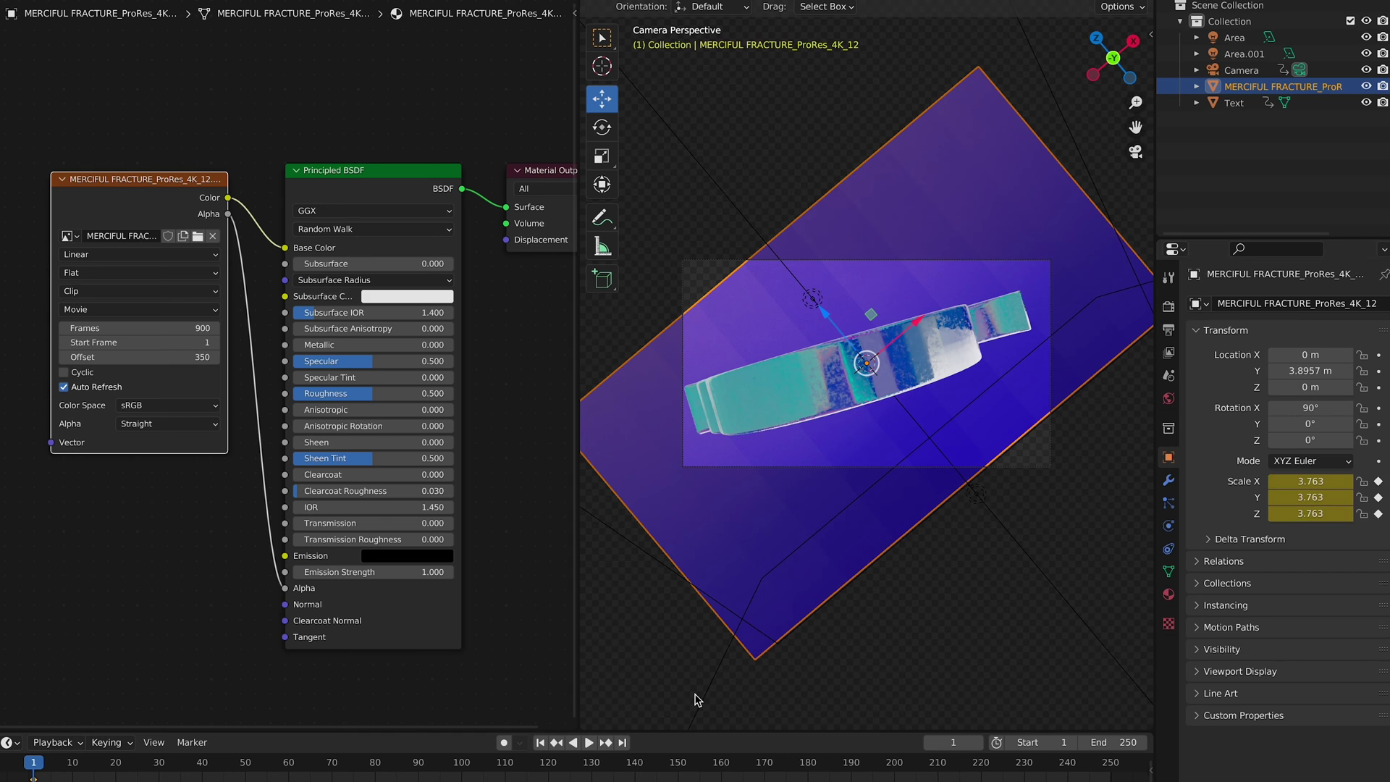
left_click_drag(32, 763, 895, 756)
key("space")
left_click_drag(910, 769, 828, 775)
key("space")
key("space")
left_click(1378, 482)
left_click(1379, 514)
- Enlarge the backdrop plane to a uniform scale of 5.226 on frame 1, re-key its scale and preview the animation
key("shift+Left")
left_click_drag(1310, 484, 1313, 488)
key("ctrl+z")
key("s")
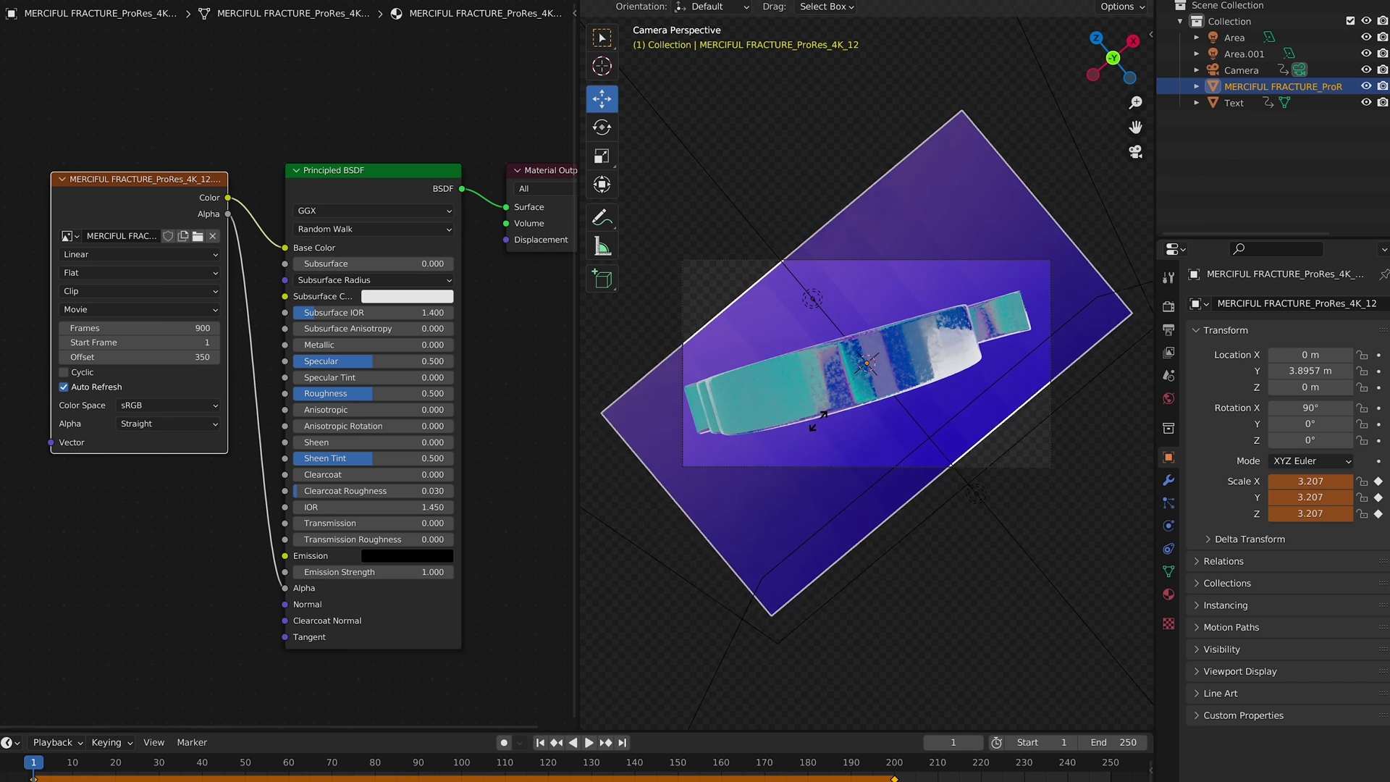
key("Return")
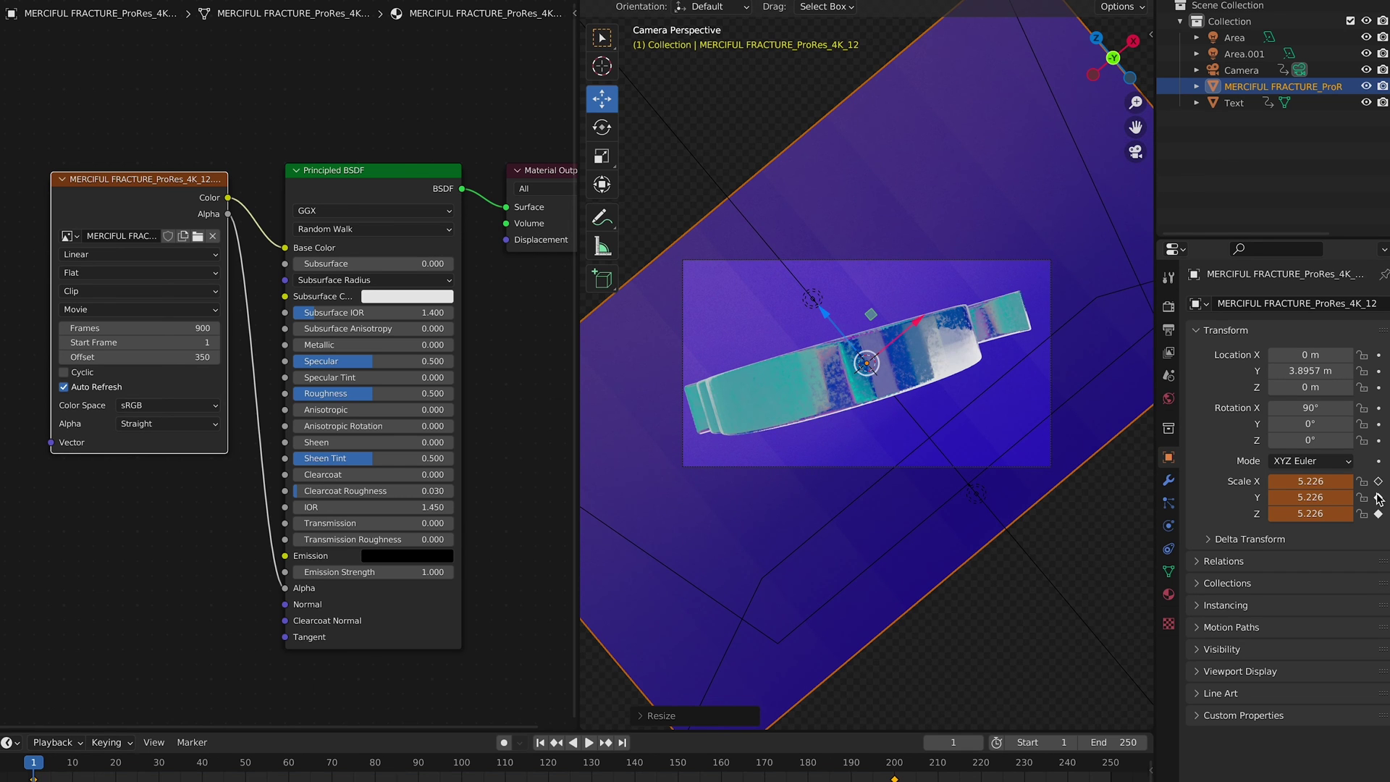
left_click(1378, 514)
key("space")
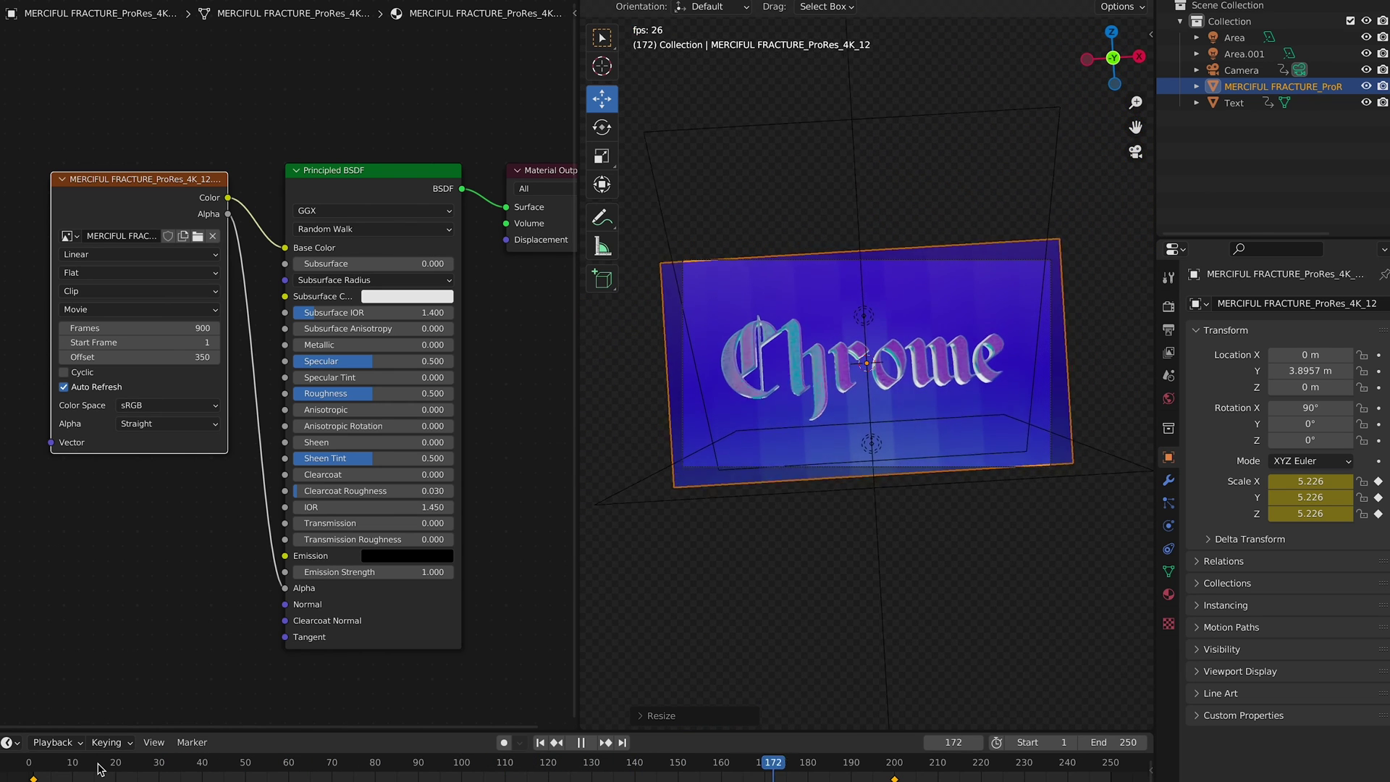
key("space")
- Move the backdrop's last scale keyframe from frame 200 to frame 250 and preview the animation
left_click_drag(829, 772, 969, 779)
left_click_drag(892, 763, 605, 764)
left_click_drag(968, 779, 1111, 779)
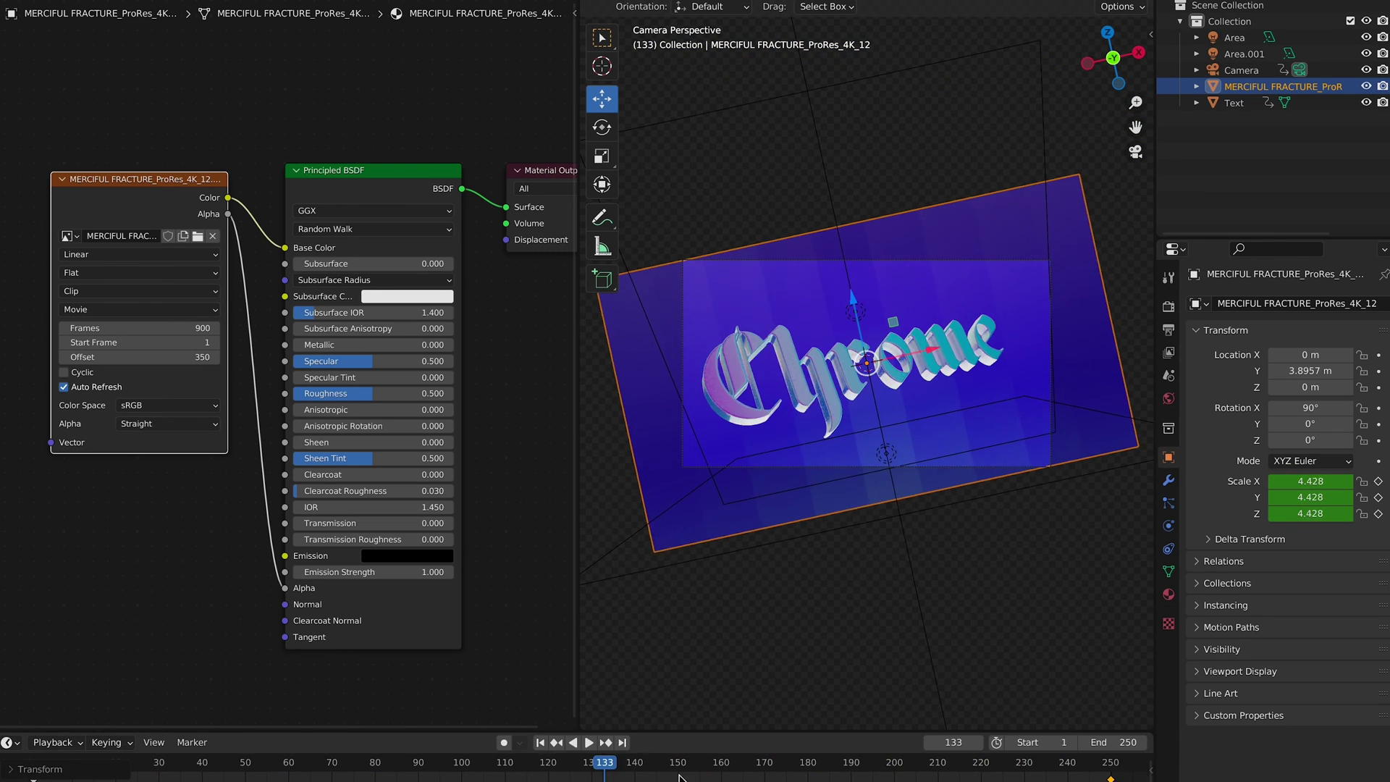
left_click_drag(144, 764, 866, 768)
key("shift+Left")
key("space")
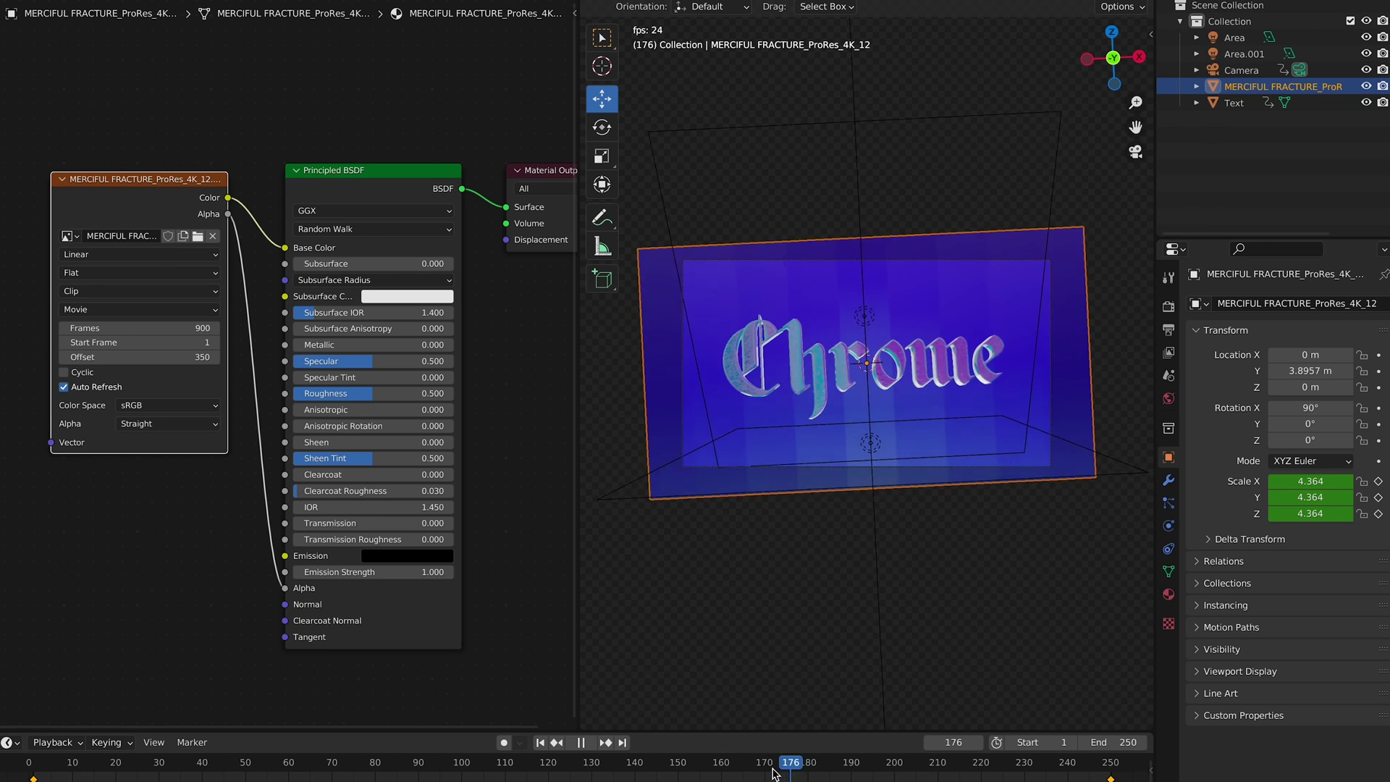
key("space")
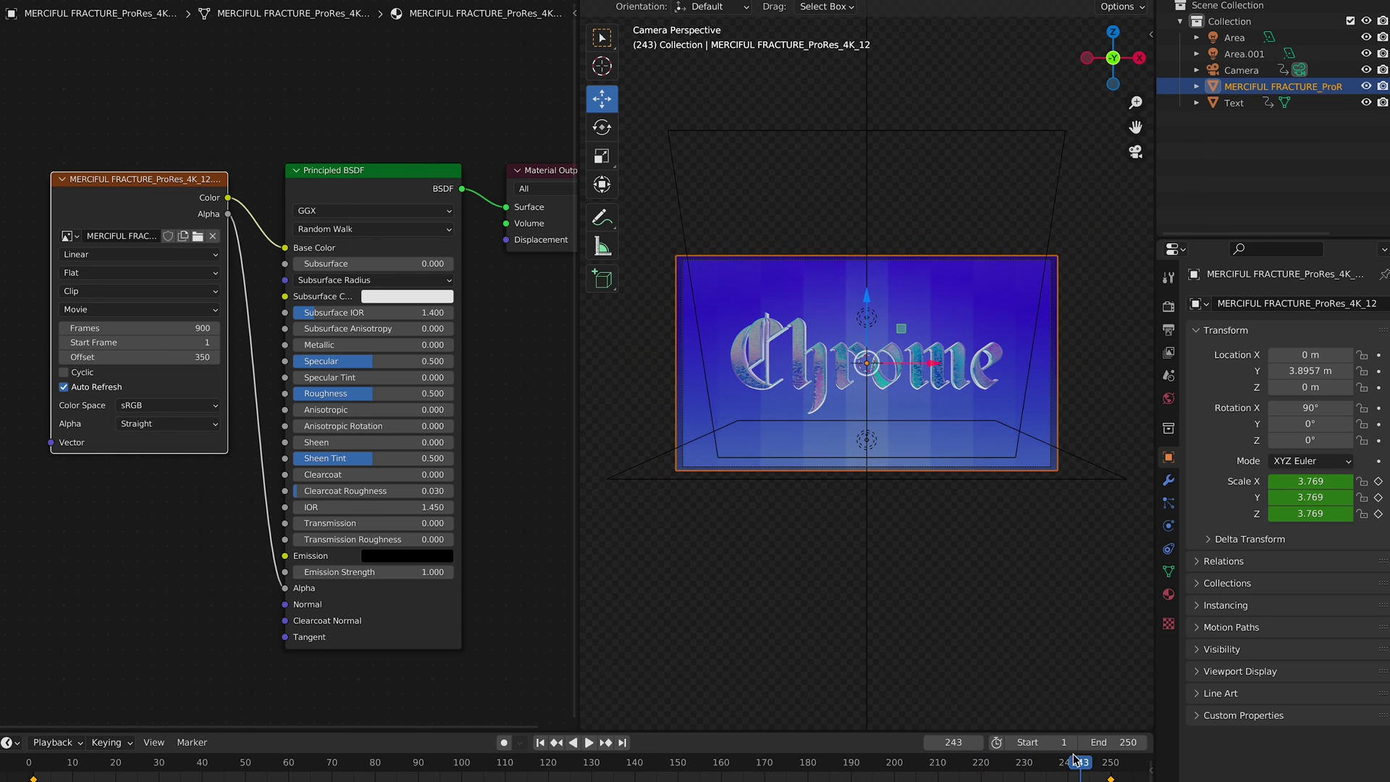
left_click_drag(1083, 768, 1110, 779)
key("space")
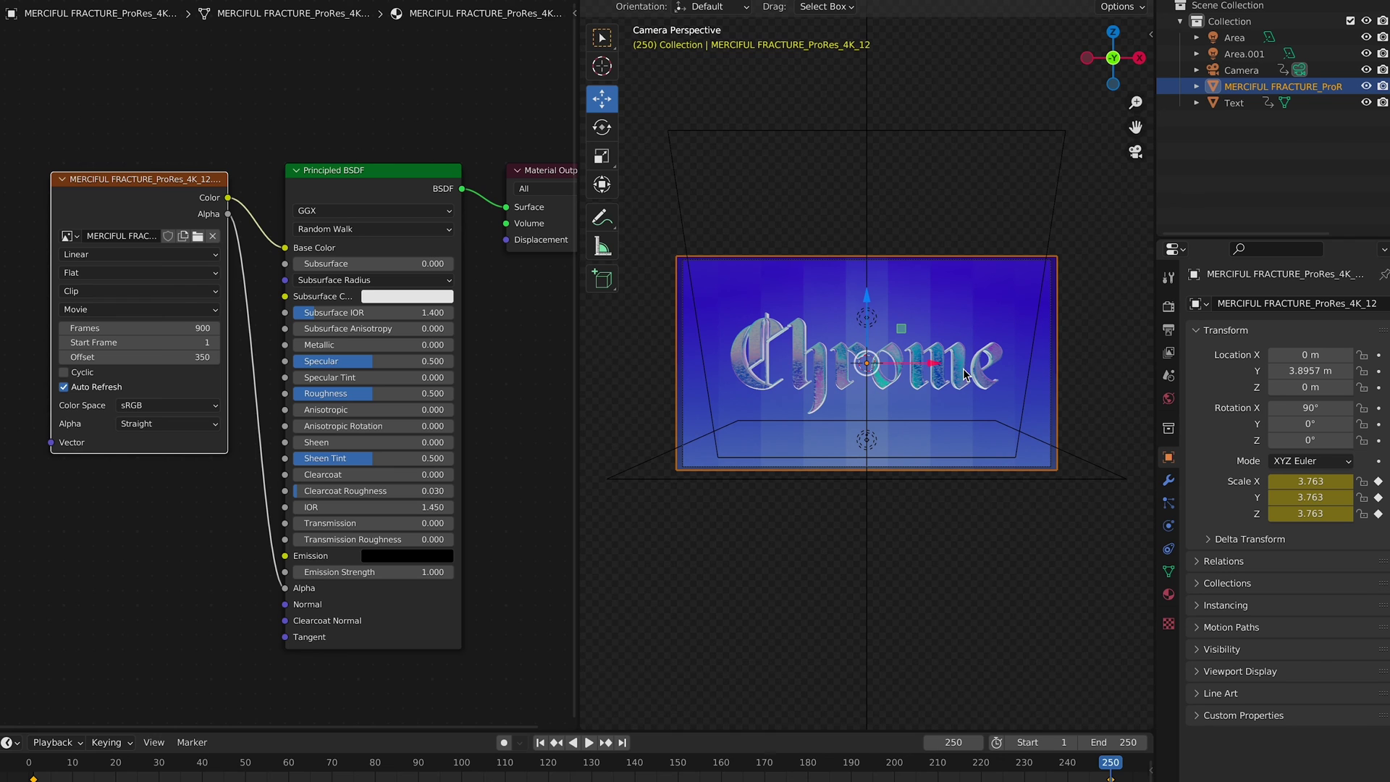
- Render a still image of the current frame and close the render window
left_click(90, 11)
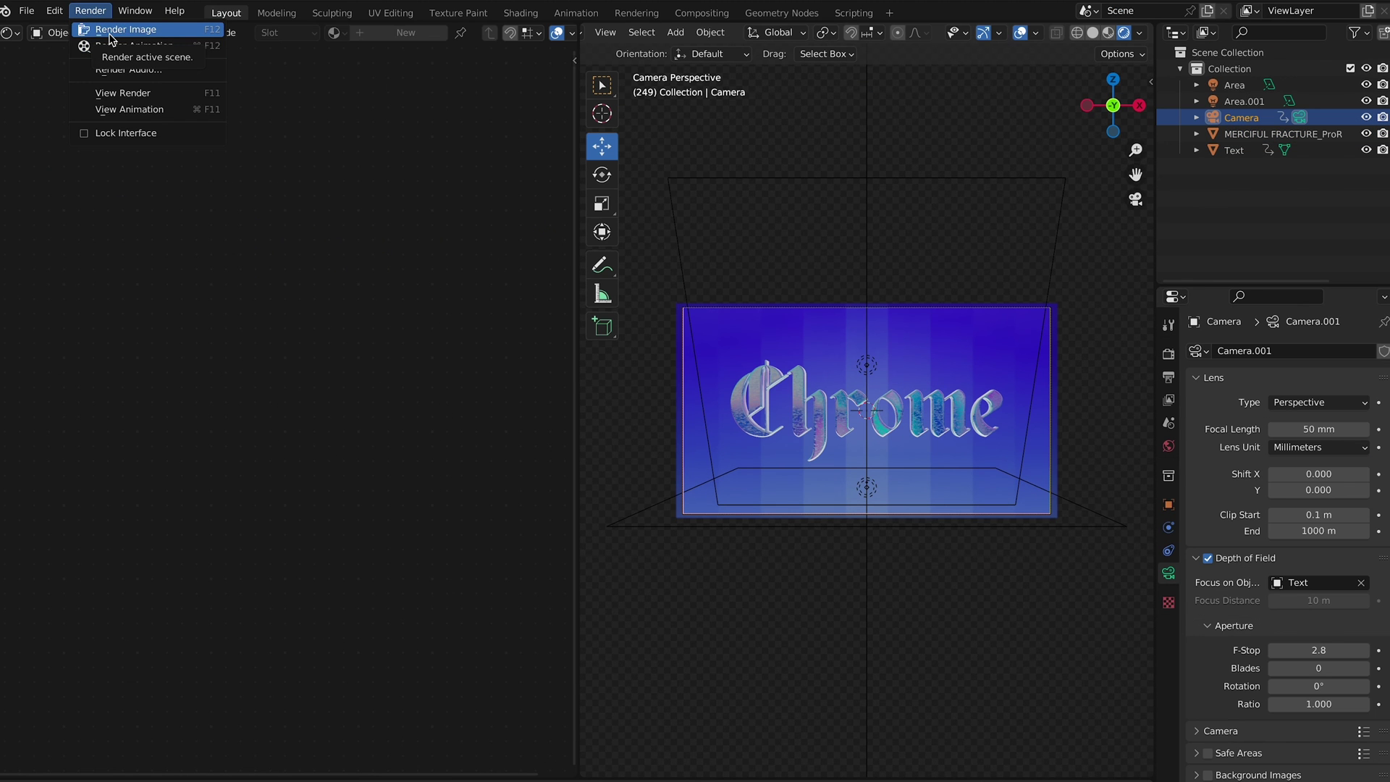
left_click(110, 32)
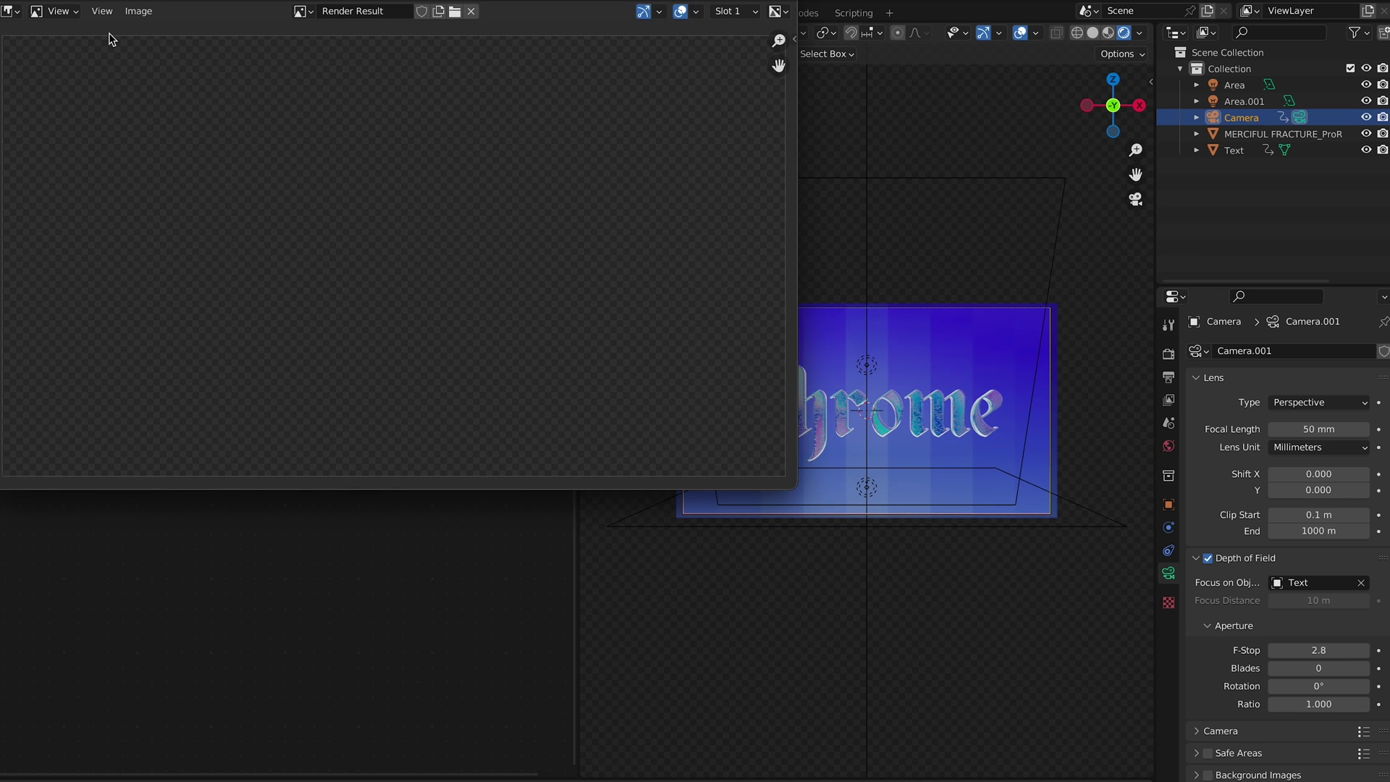
key("Escape")
- Switch the node editor to the Compositor and enable the use of nodes
left_click(11, 33)
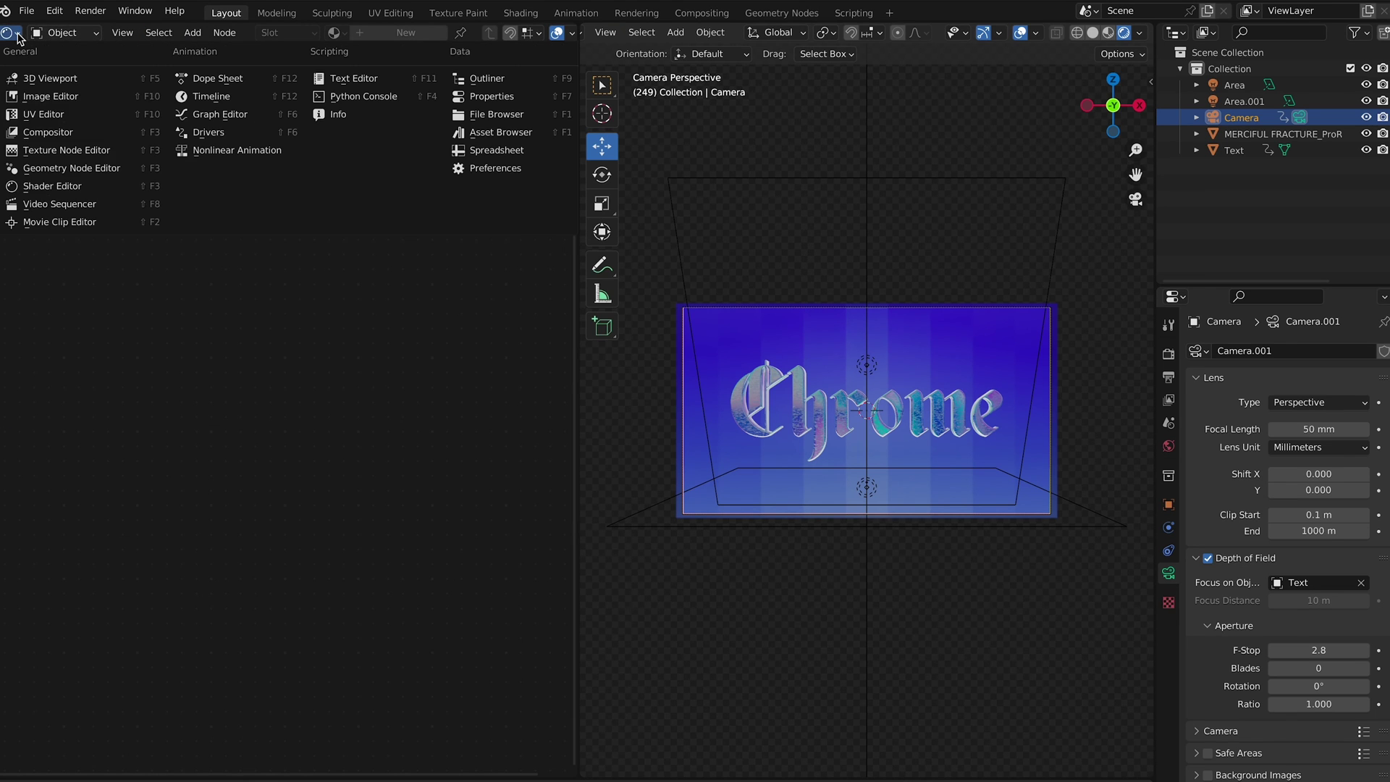
left_click(88, 141)
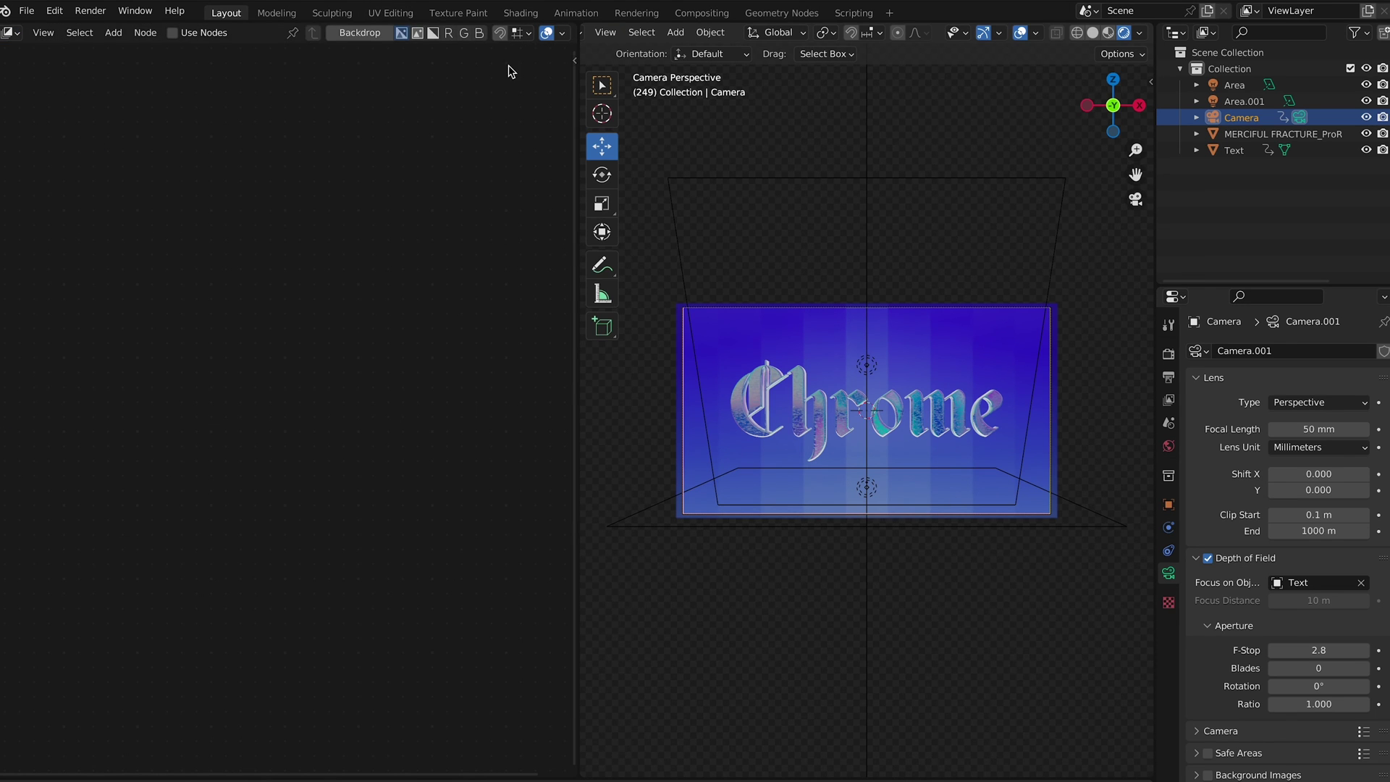
left_click(173, 32)
middle_click_drag(383, 171, 196, 171)
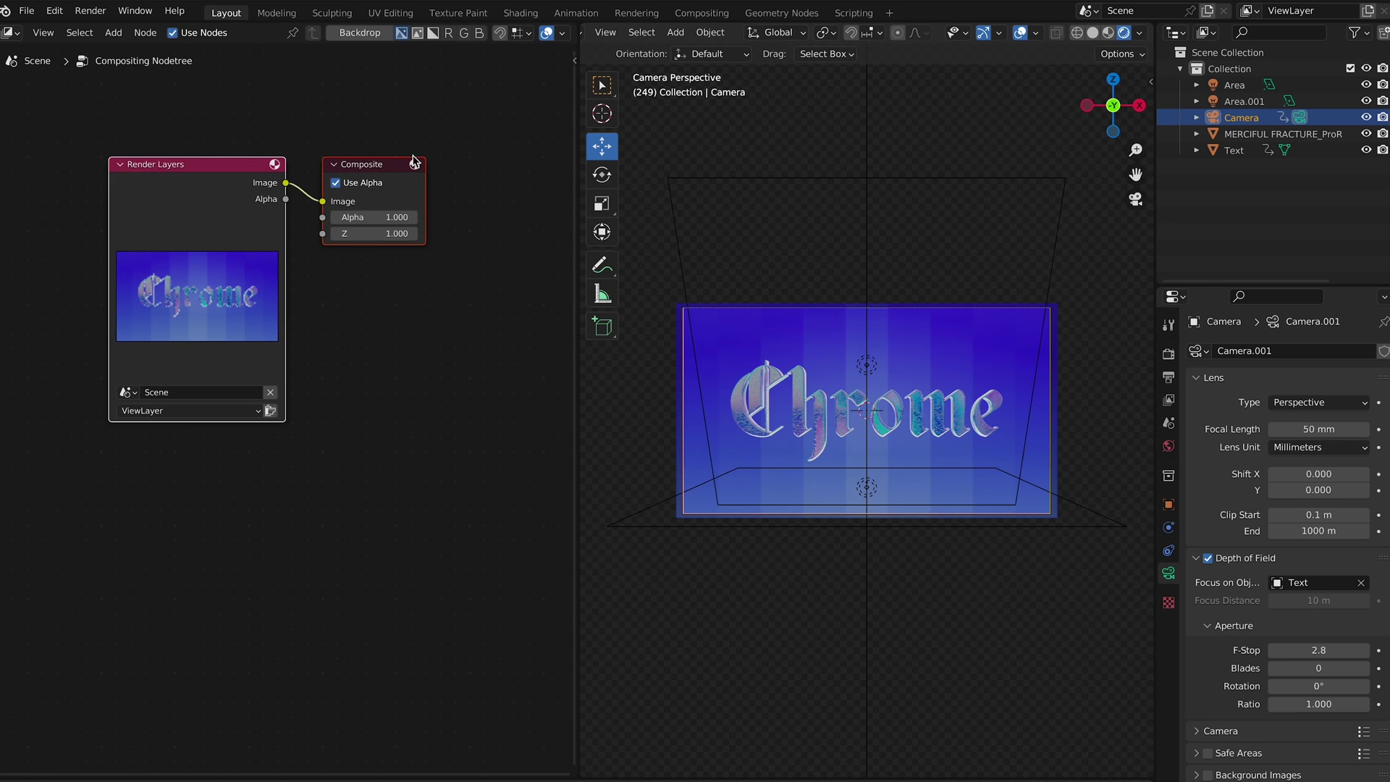
- Turn on the compositor backdrop and fit it to the available space
key("n")
left_click(569, 136)
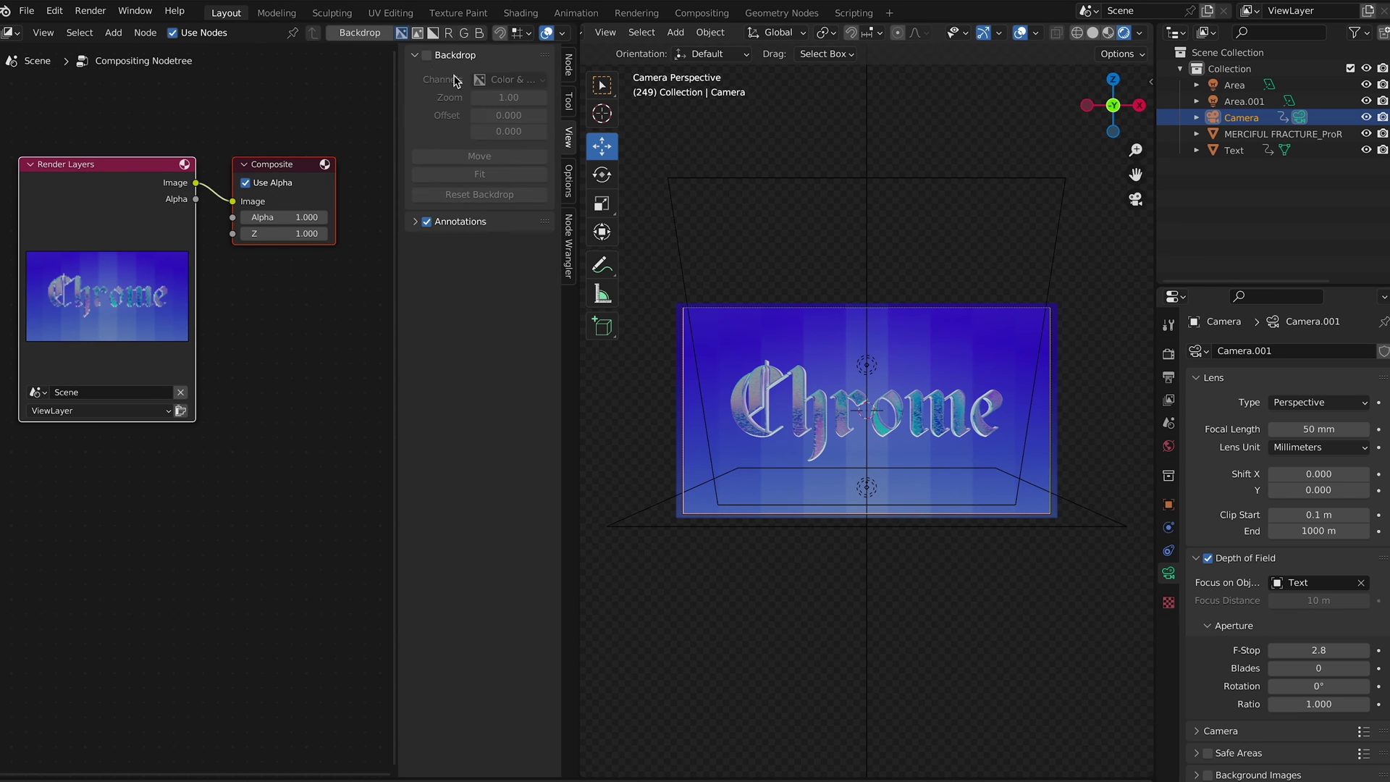
left_click(427, 55)
left_click(477, 176)
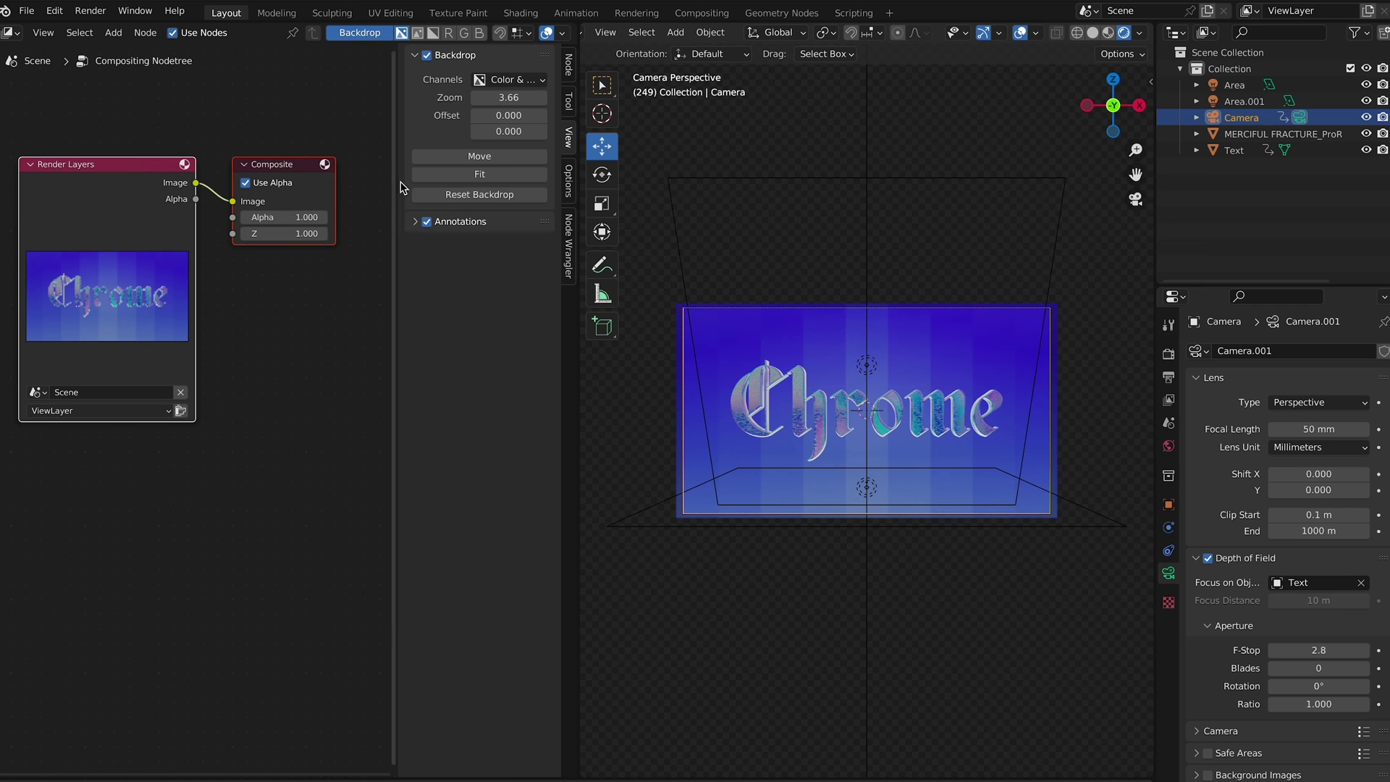
- Add a Viewer node and connect the Render Layers image output to it instead of the Composite node
left_click(179, 129)
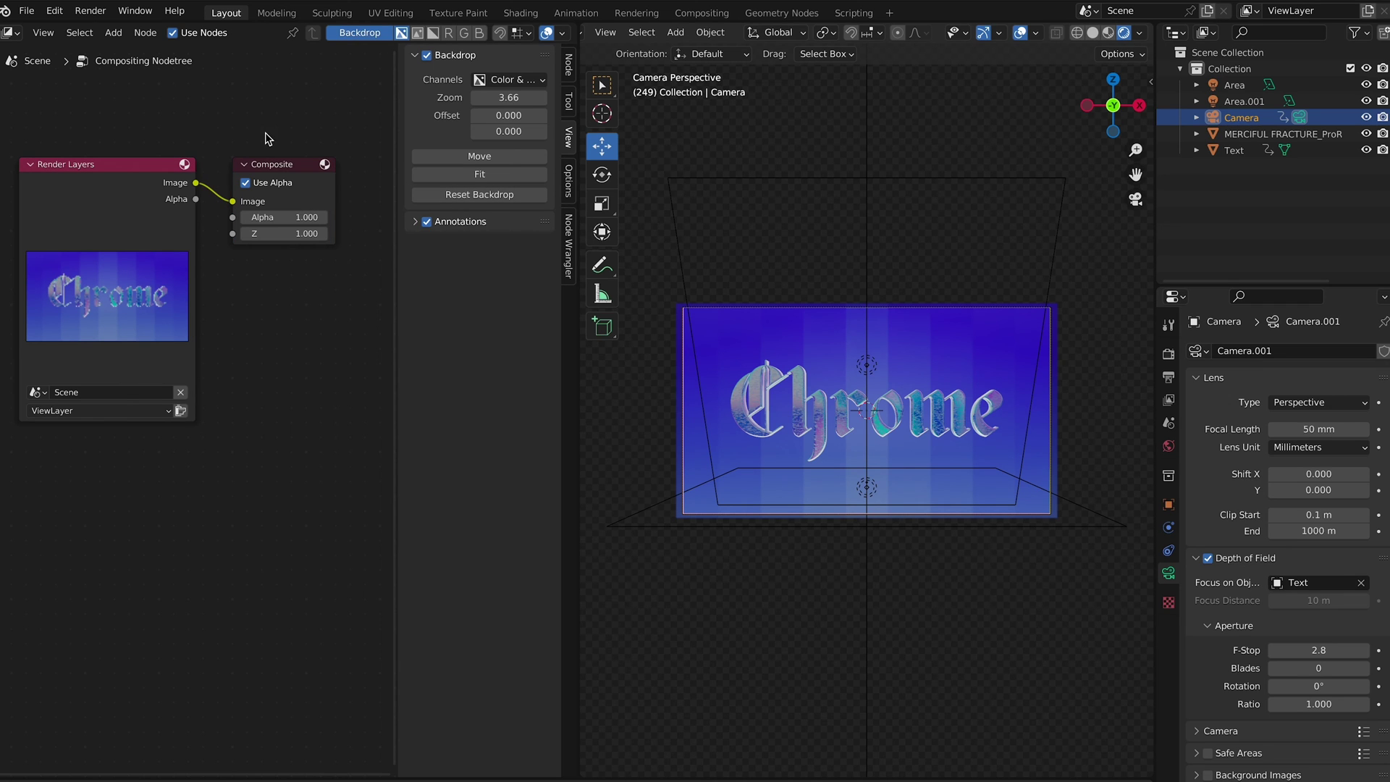
key("shift+a")
type("view")
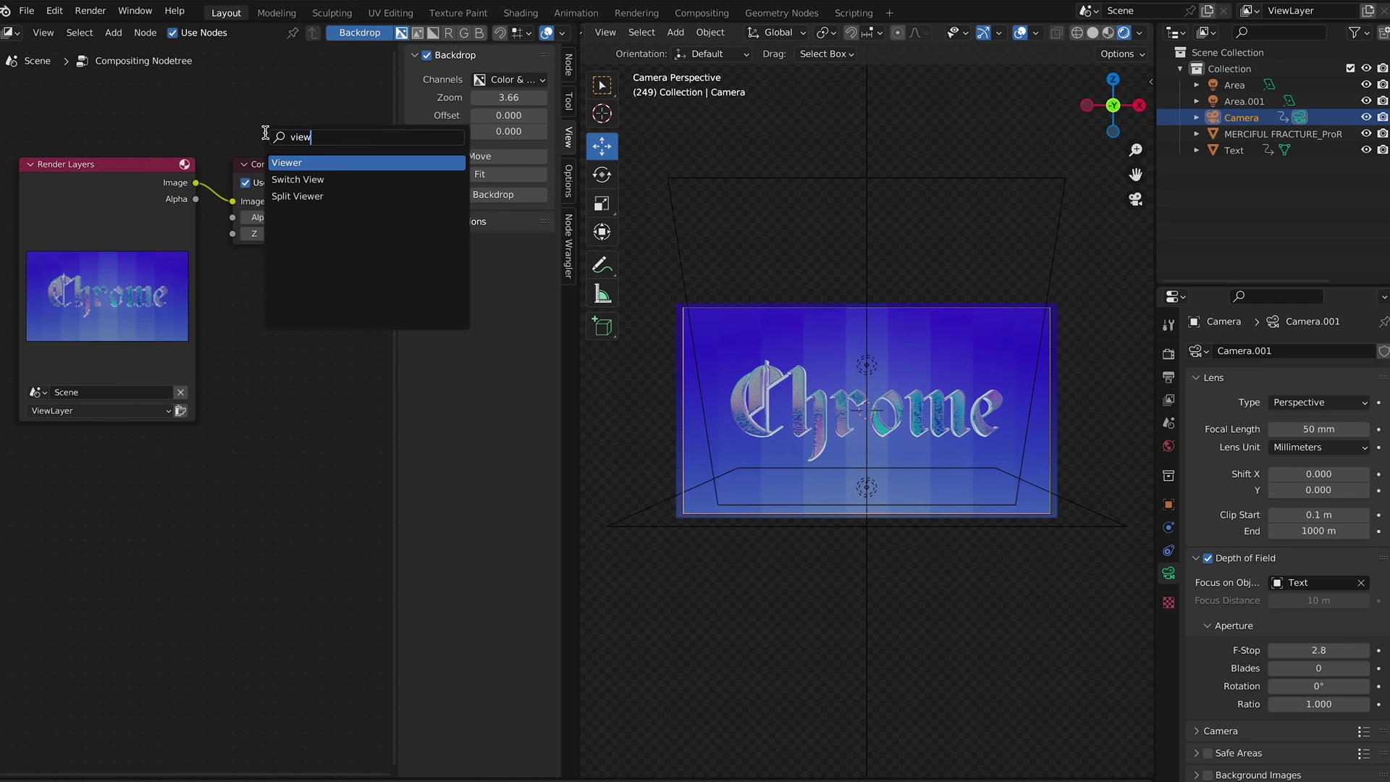
left_click(289, 165)
left_click(285, 286)
left_click_drag(233, 202, 249, 323)
middle_click_drag(248, 326, 255, 378)
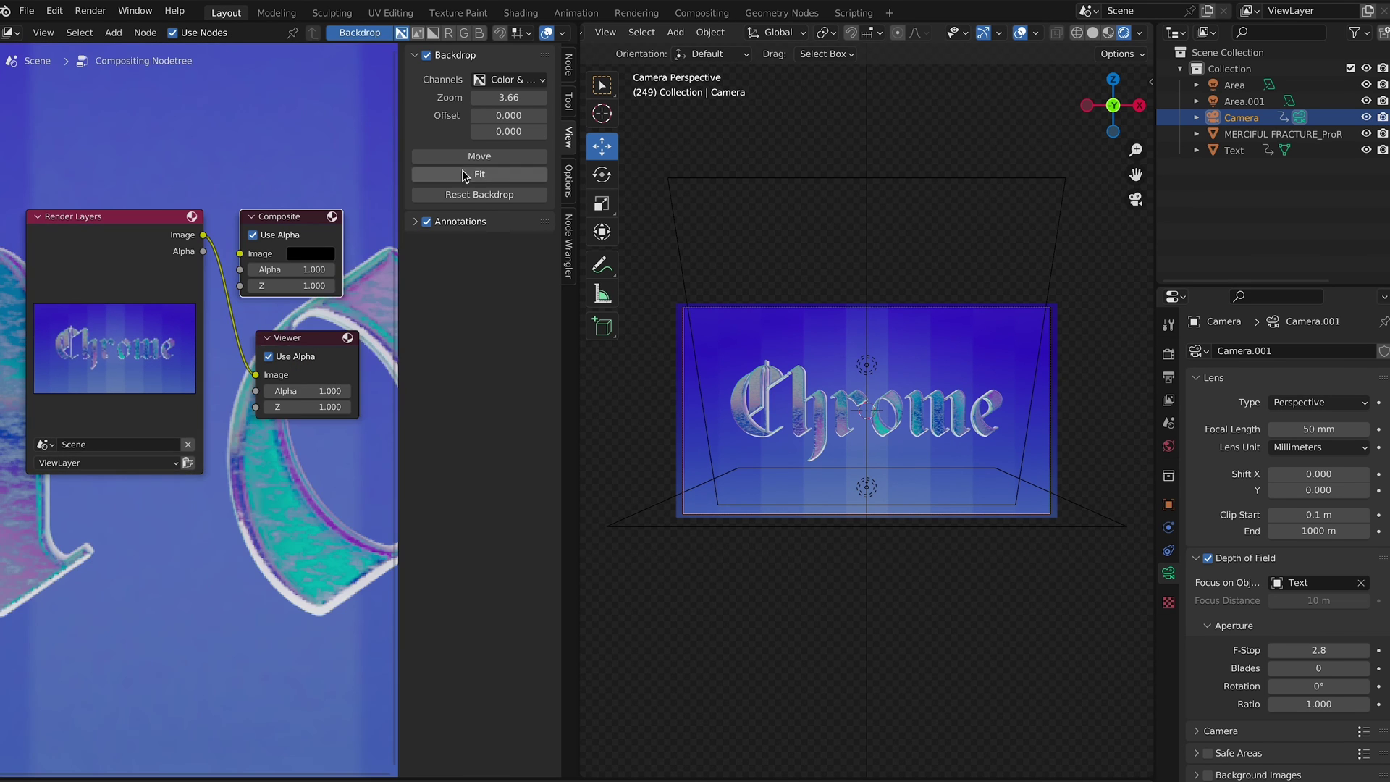
- Resize the backdrop to show the whole render, and move the Render Layers node below the Composite node
left_click(472, 173)
left_click_drag(181, 216, 157, 284)
left_click_drag(490, 103, 550, 103)
key("n")
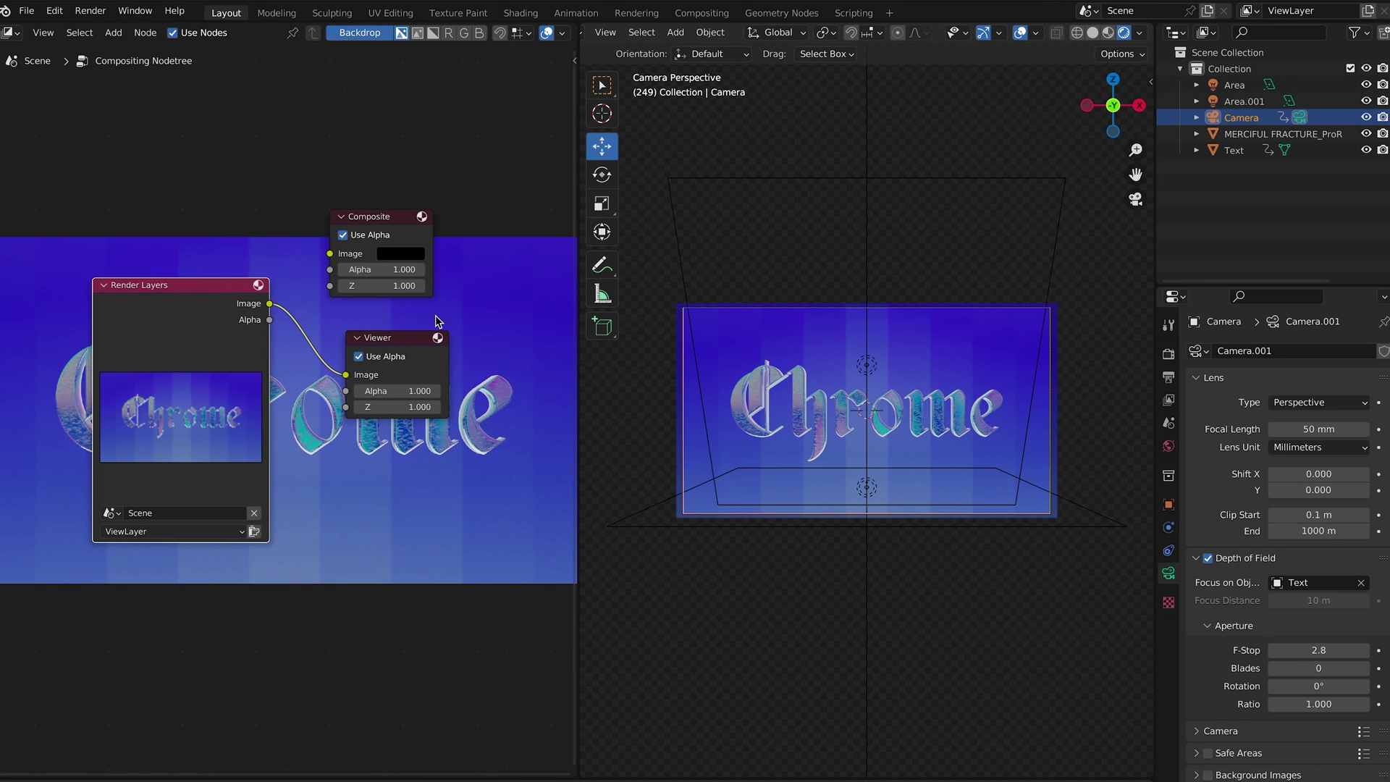
- Add a Glare node between the Render Layers and Viewer nodes
middle_click_drag(264, 259, 228, 425)
key("shift+a")
left_click(274, 505)
type("gla")
left_click(333, 533)
left_click(361, 527)
- Set the Streaks glare to High quality with 5 iterations, threshold 0.200, angle offset 5.6° and fade 0.902
left_click_drag(343, 542, 362, 541)
mouse_move(353, 653)
left_mouse_down()
mouse_move(341, 655)
mouse_move(353, 655)
left_mouse_up()
left_click_drag(351, 598, 307, 597)
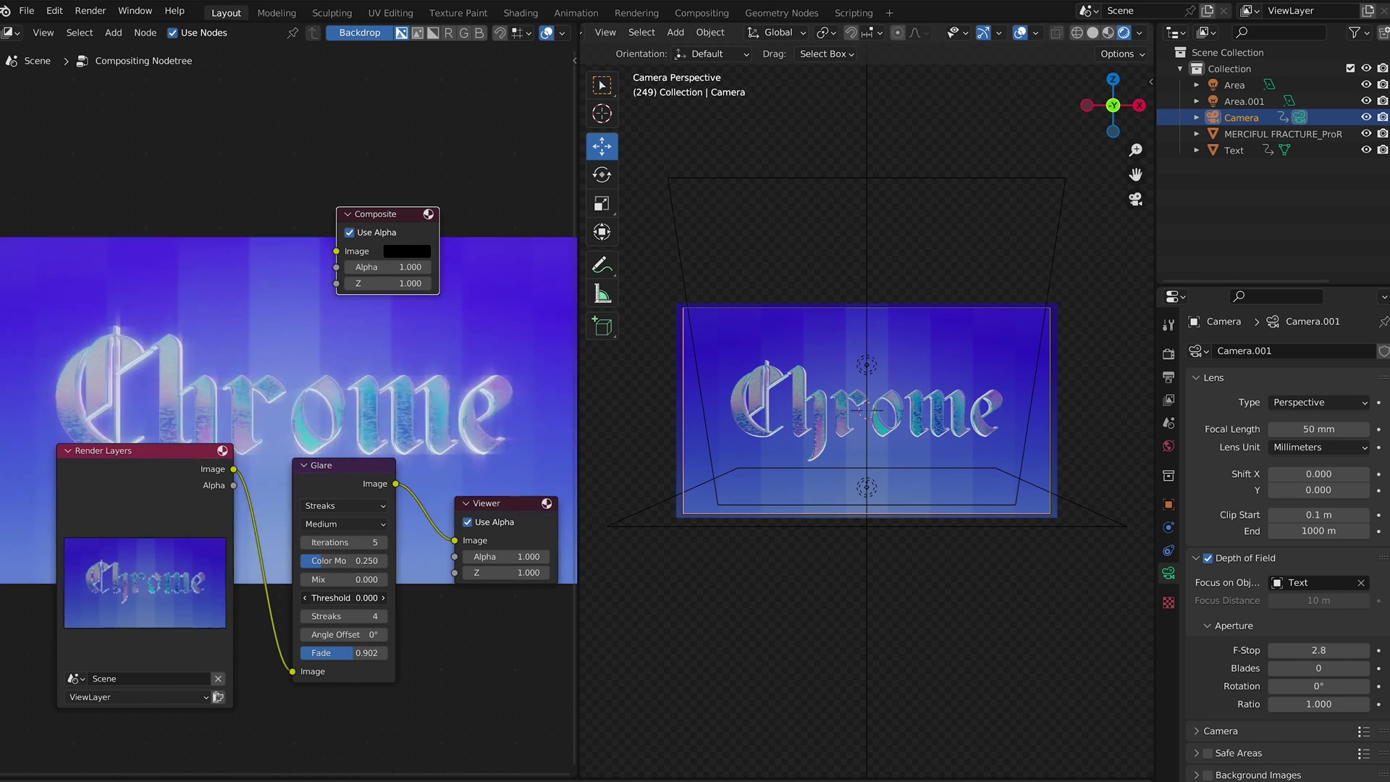
left_click(361, 524)
left_click(355, 541)
left_click(361, 523)
left_click(355, 541)
left_click_drag(372, 616, 391, 636)
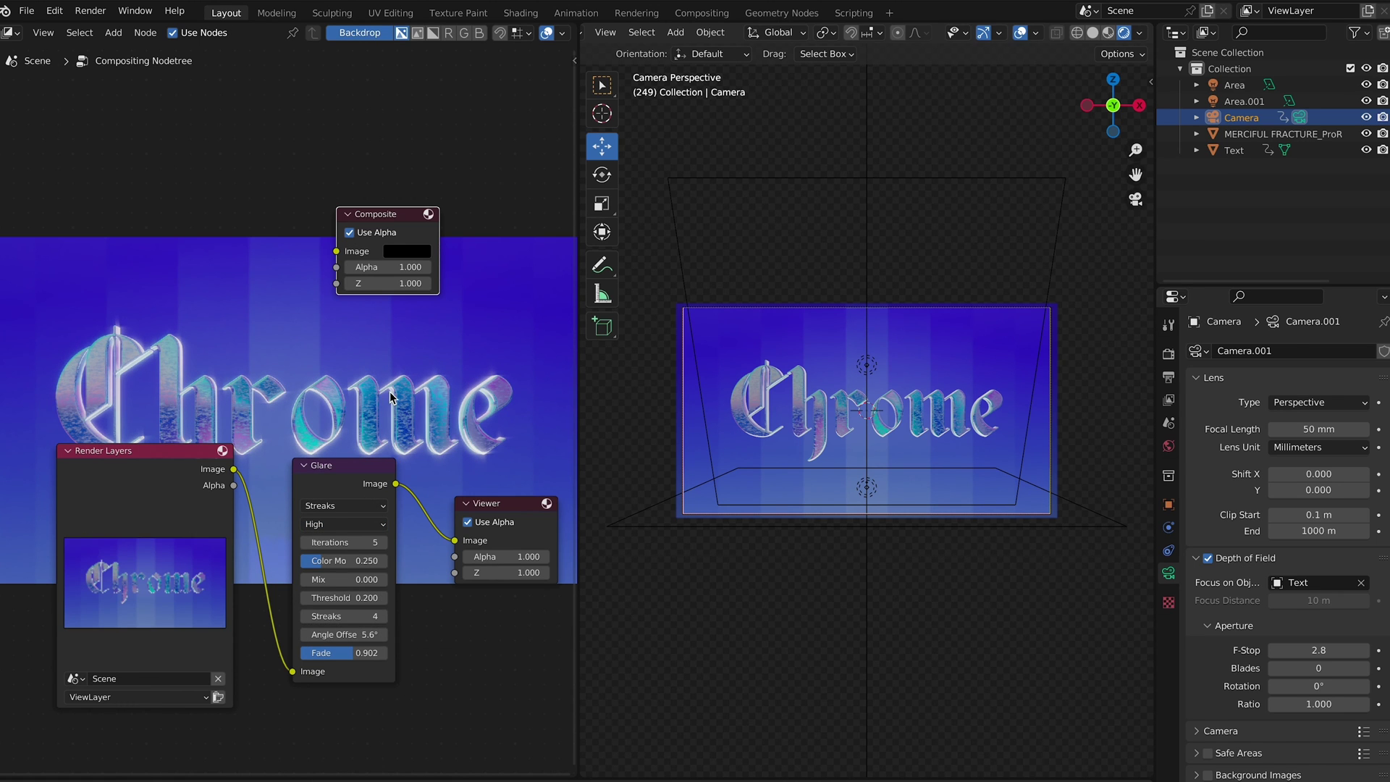
- Reroute the Glare image output from the Viewer to the Composite node and render a test image
left_click(1168, 354)
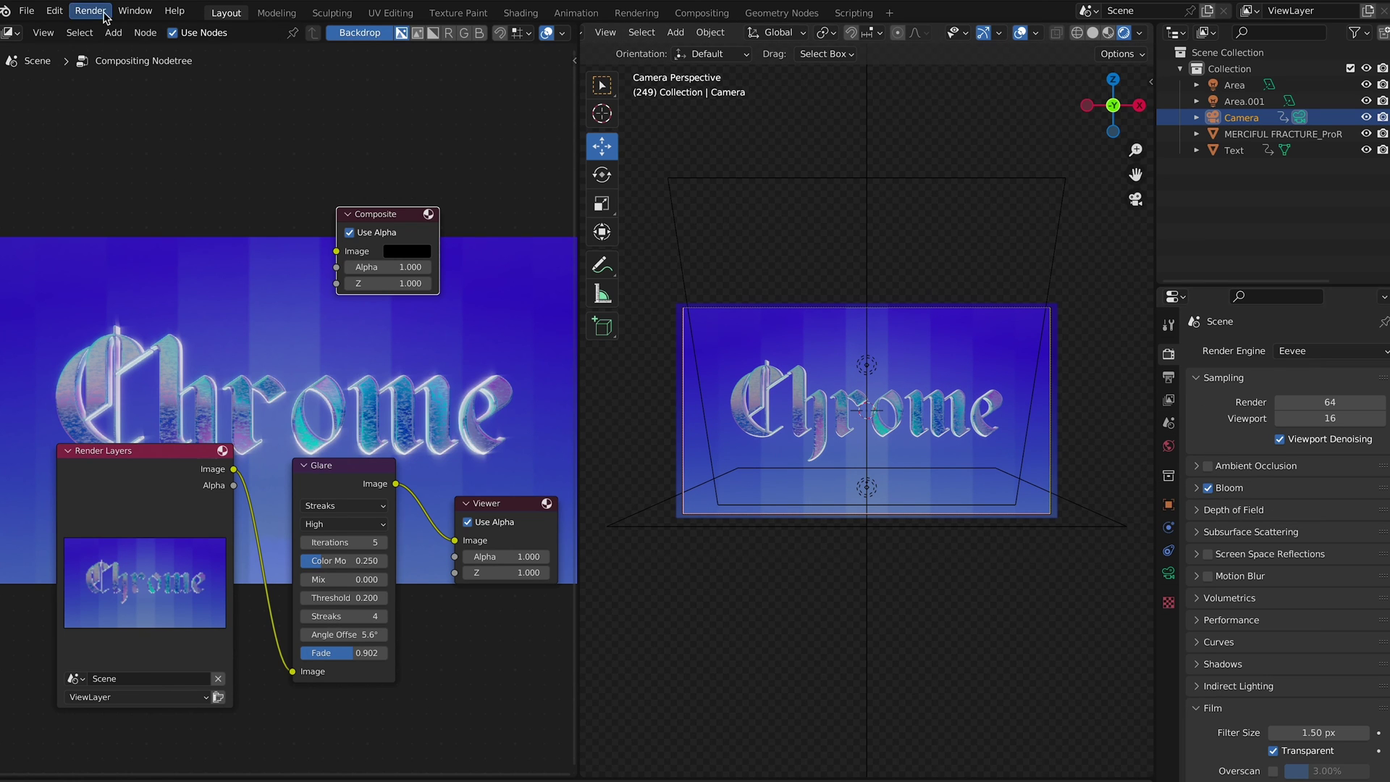
left_click_drag(454, 540, 336, 252)
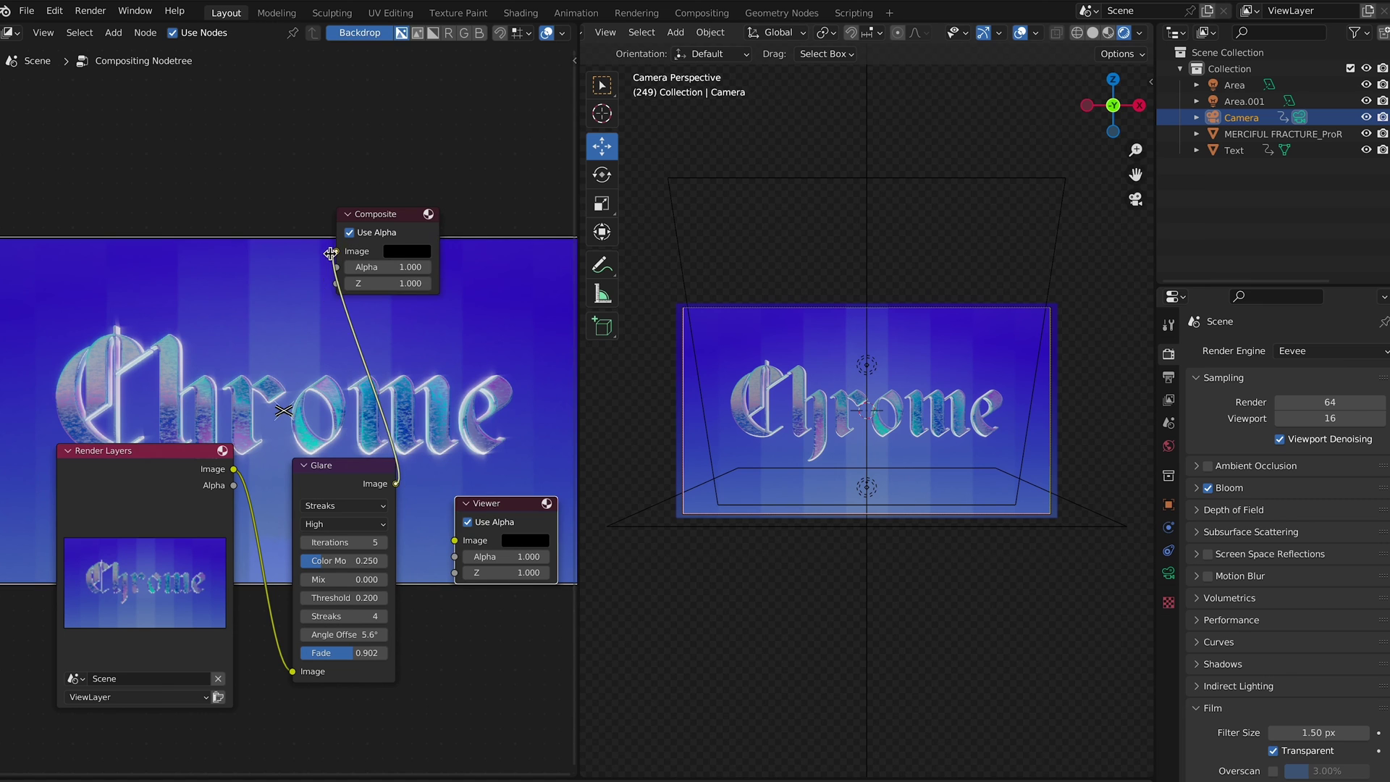
left_click(91, 10)
left_click(98, 38)
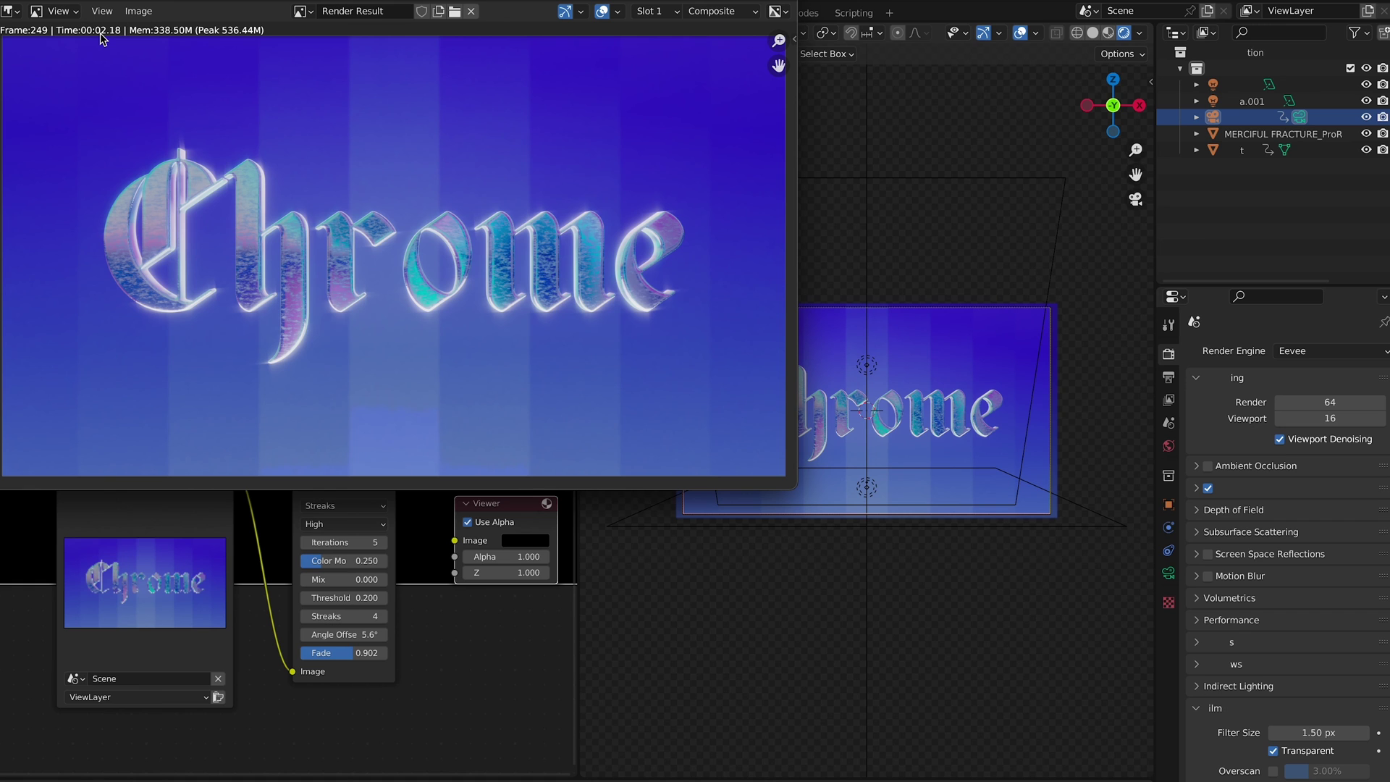
key("Escape")
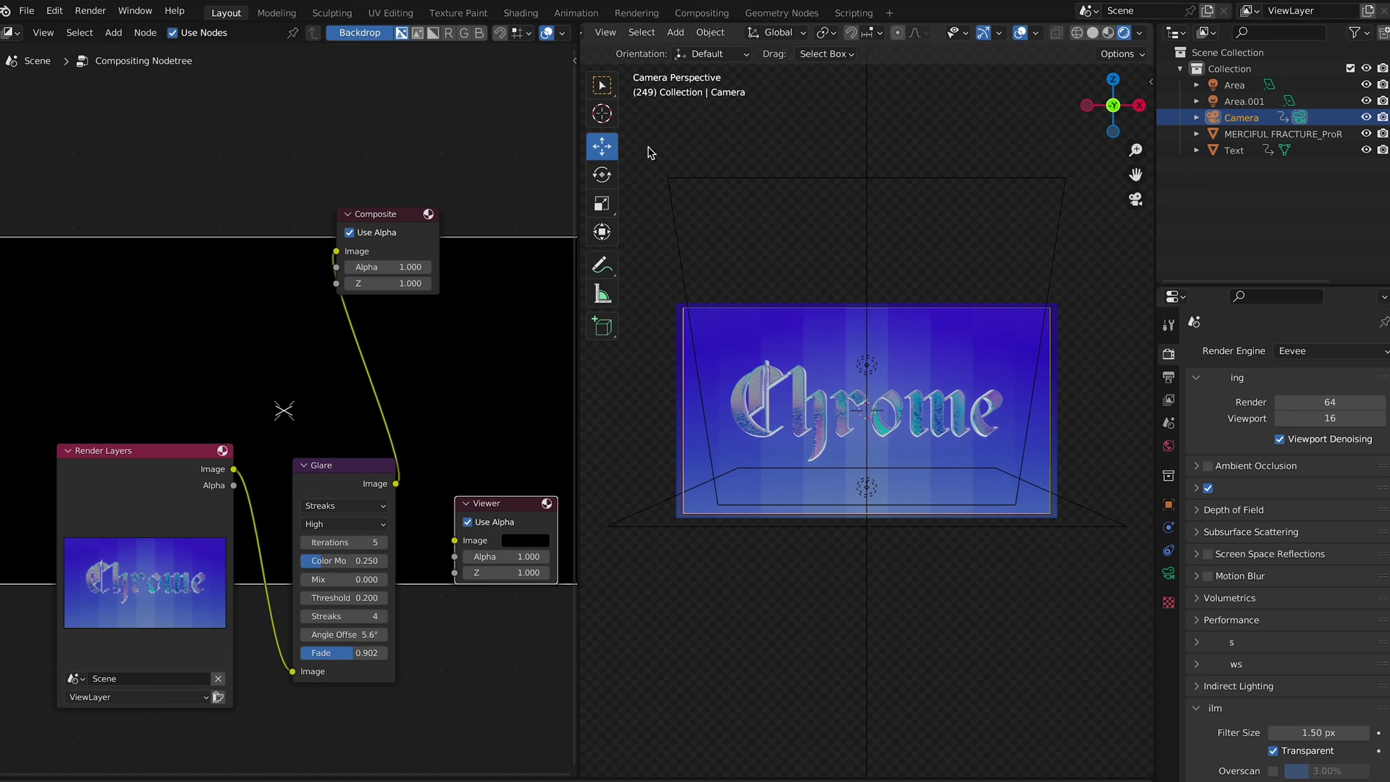
- Try an output frame rate of 30 fps and return it to 24 fps
left_click(1169, 378)
scroll(1199, 456, "down", 1)
left_click(1331, 459)
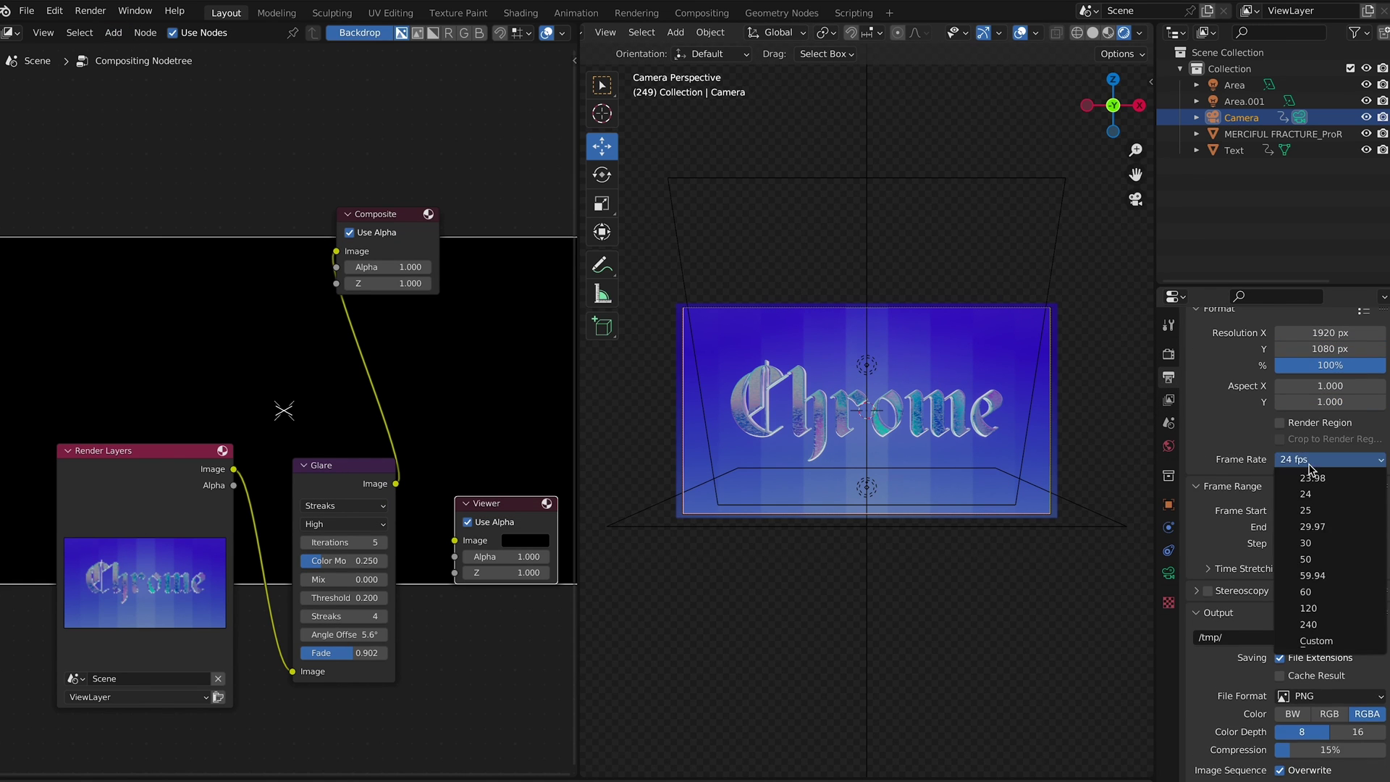
left_click(1326, 540)
scroll(1229, 495, "down", 1)
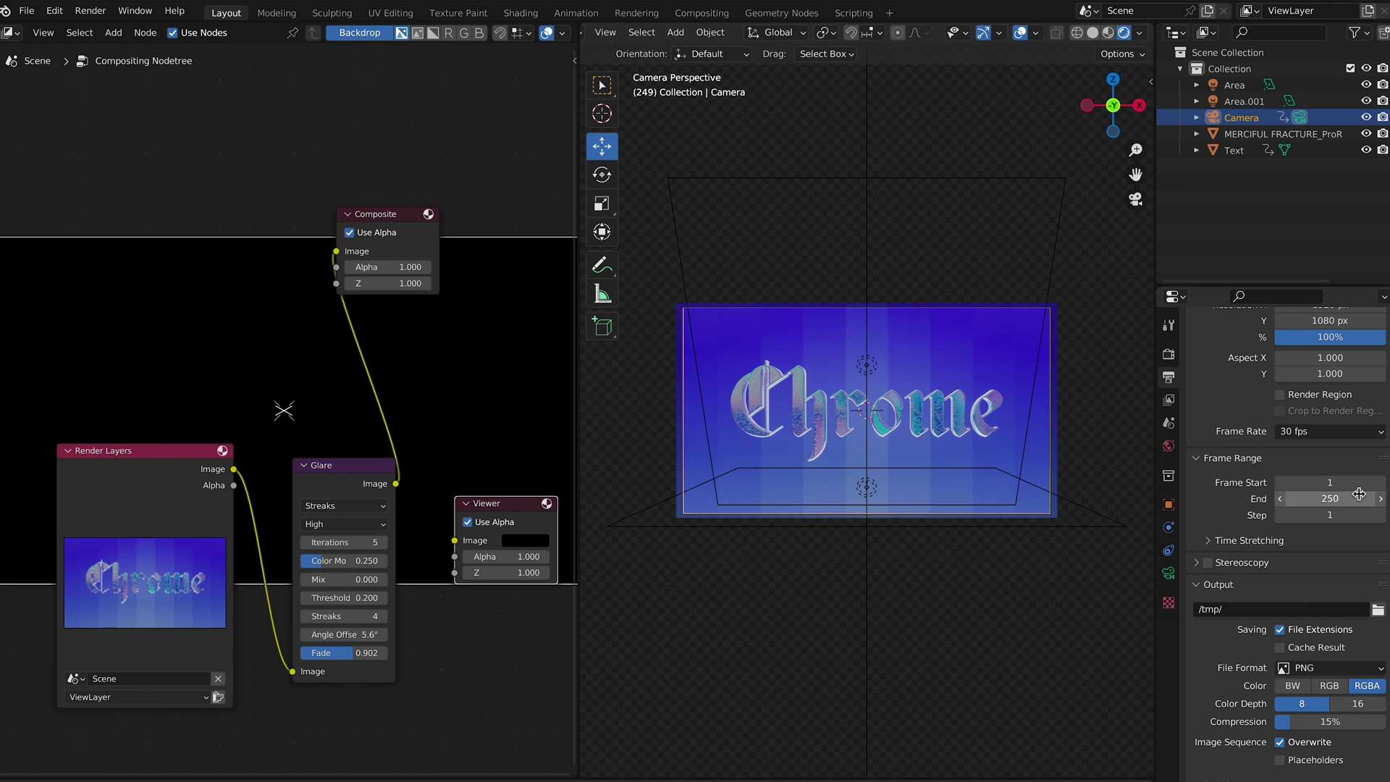
left_click(1303, 432)
left_click(1306, 466)
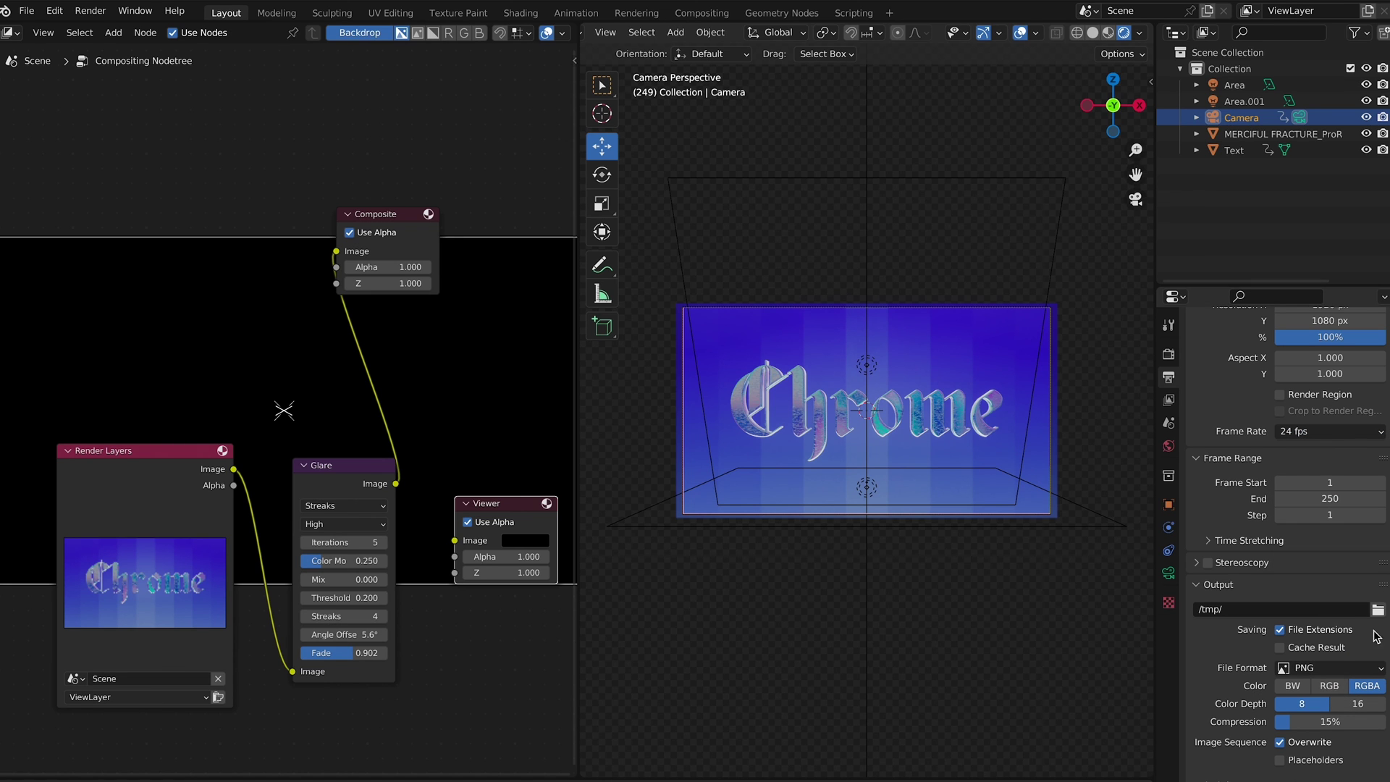
- Set the render output to CHROME TEXT_ in the INTRO 3 folder, with a PNG color depth of 16
left_click(1378, 609)
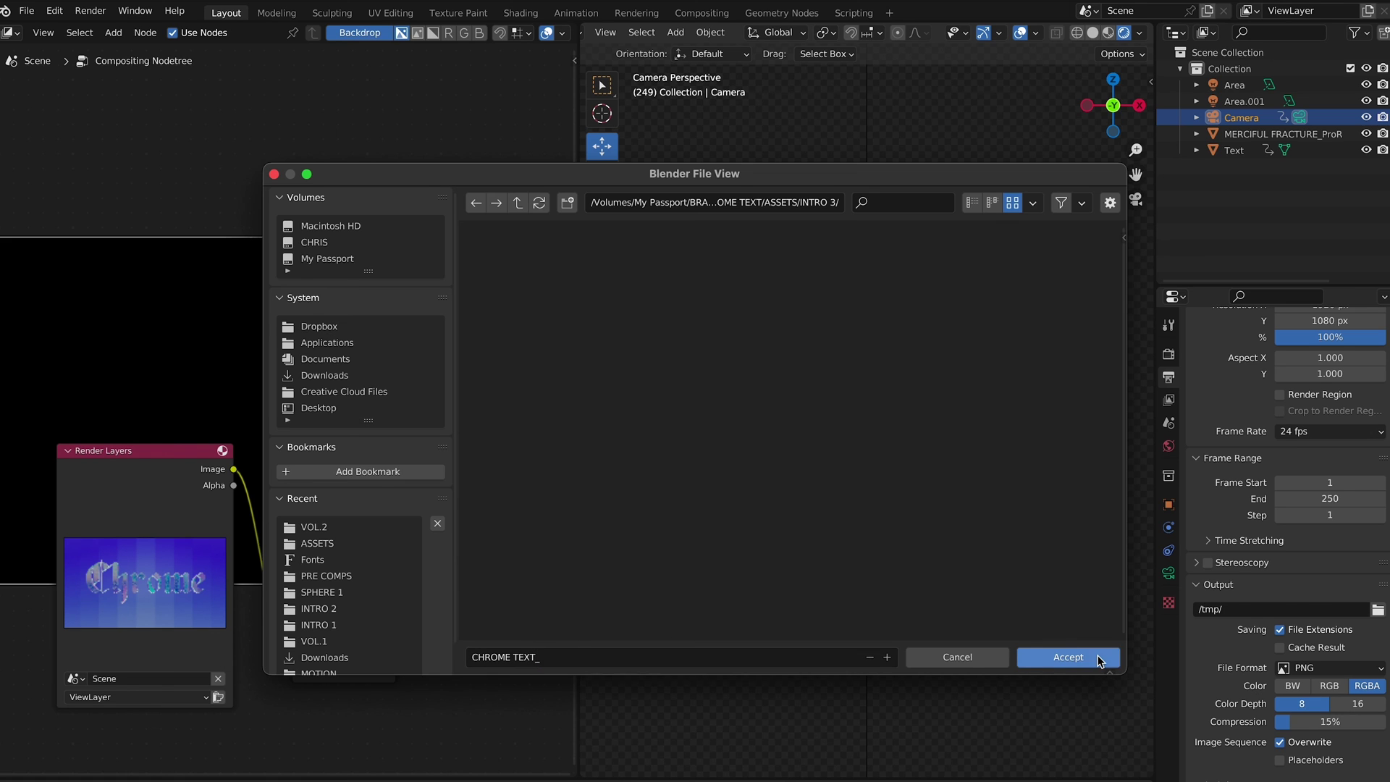
left_click(1066, 661)
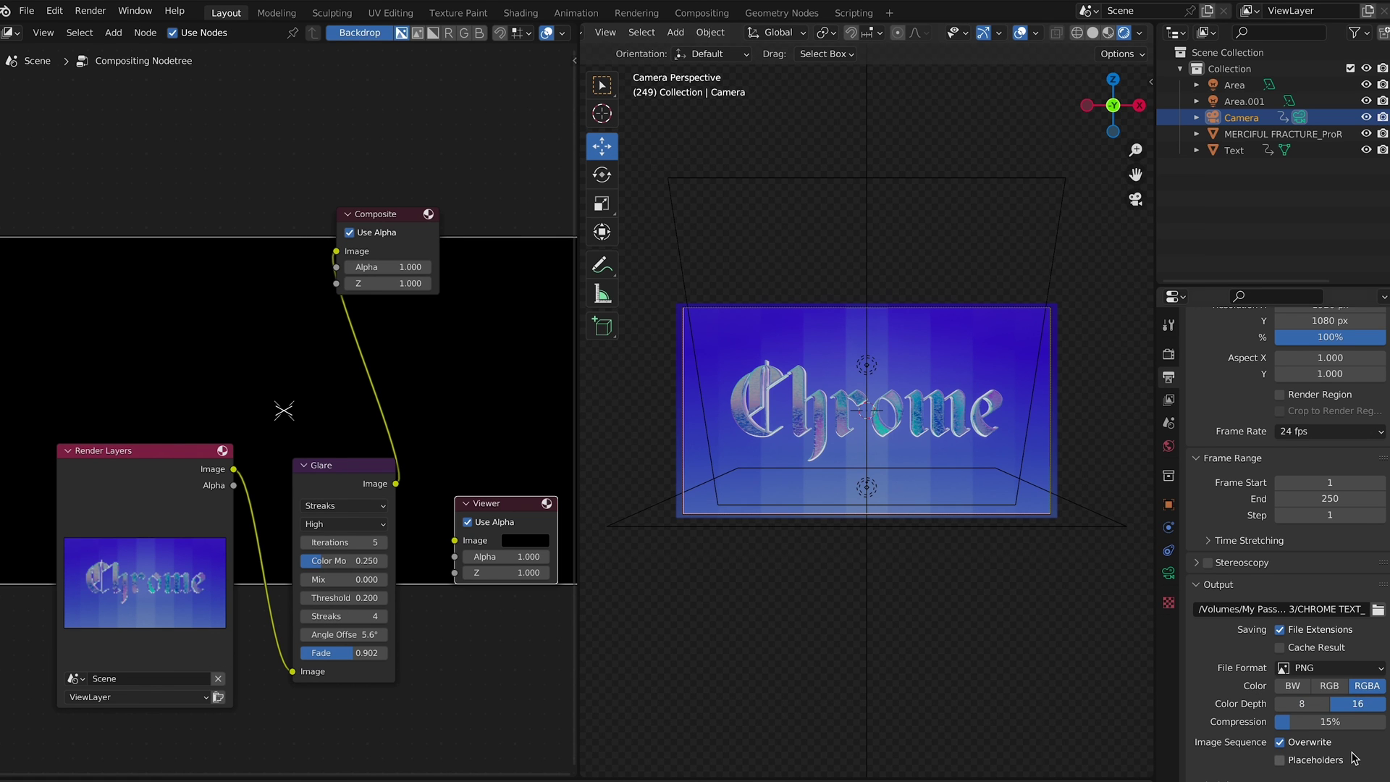
- Set the output resolution to 3840 x 2160 px
scroll(1274, 396, "up", 2)
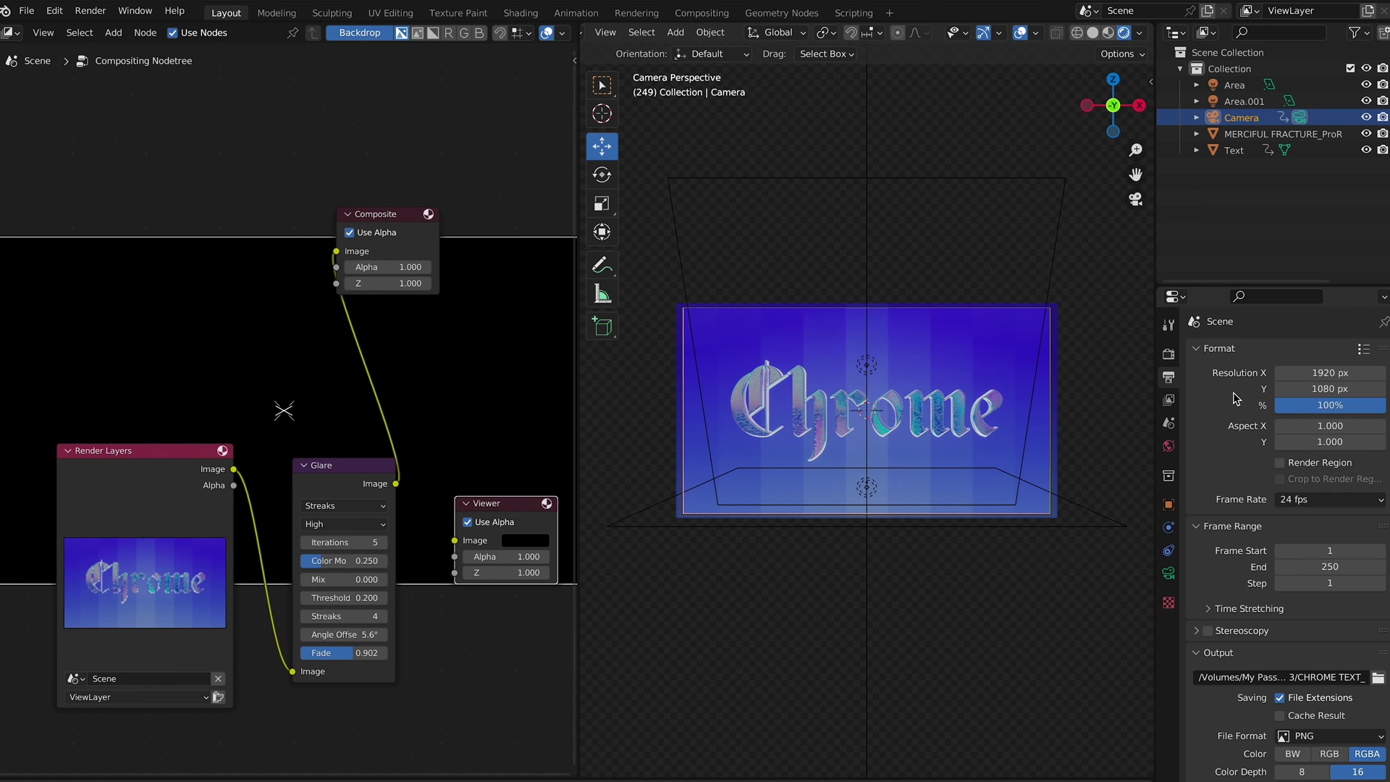
left_click(1325, 373)
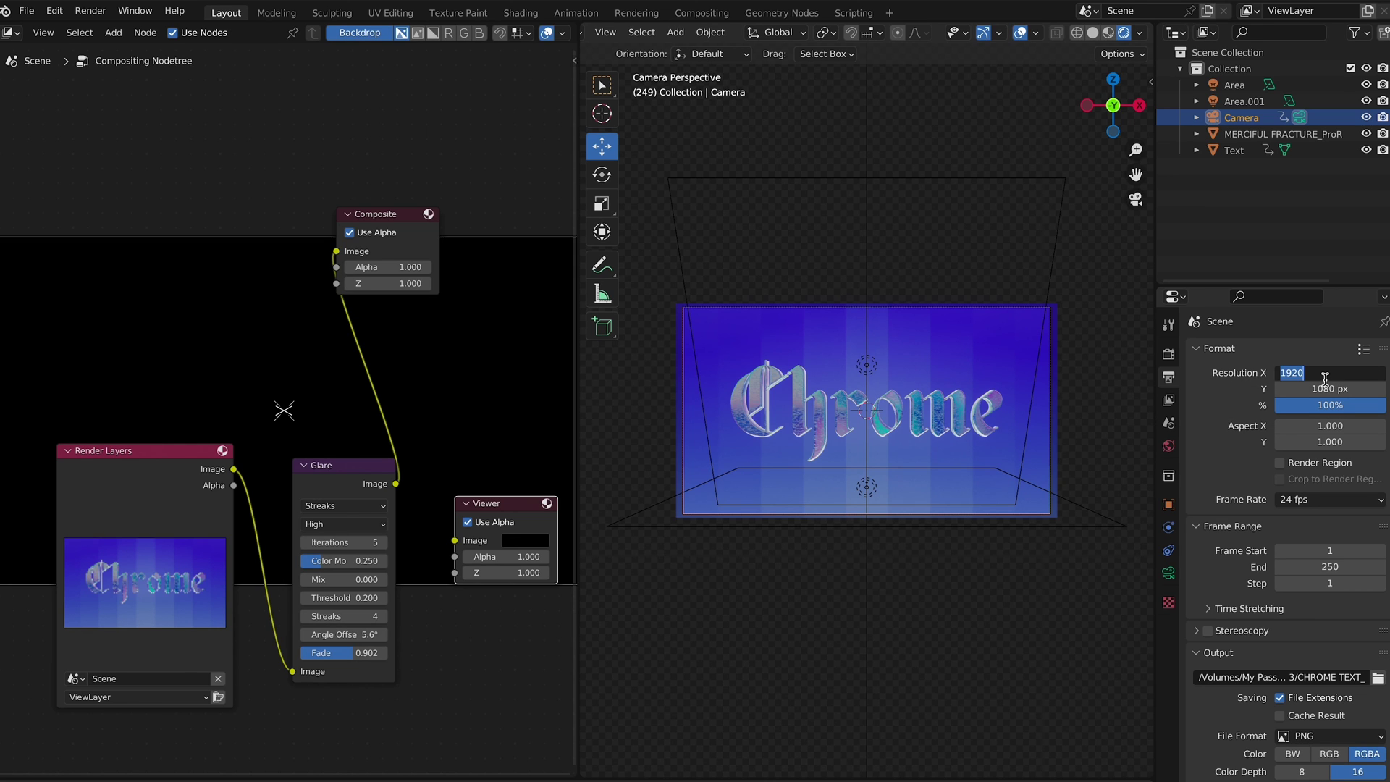
key("Return")
left_click(1325, 389)
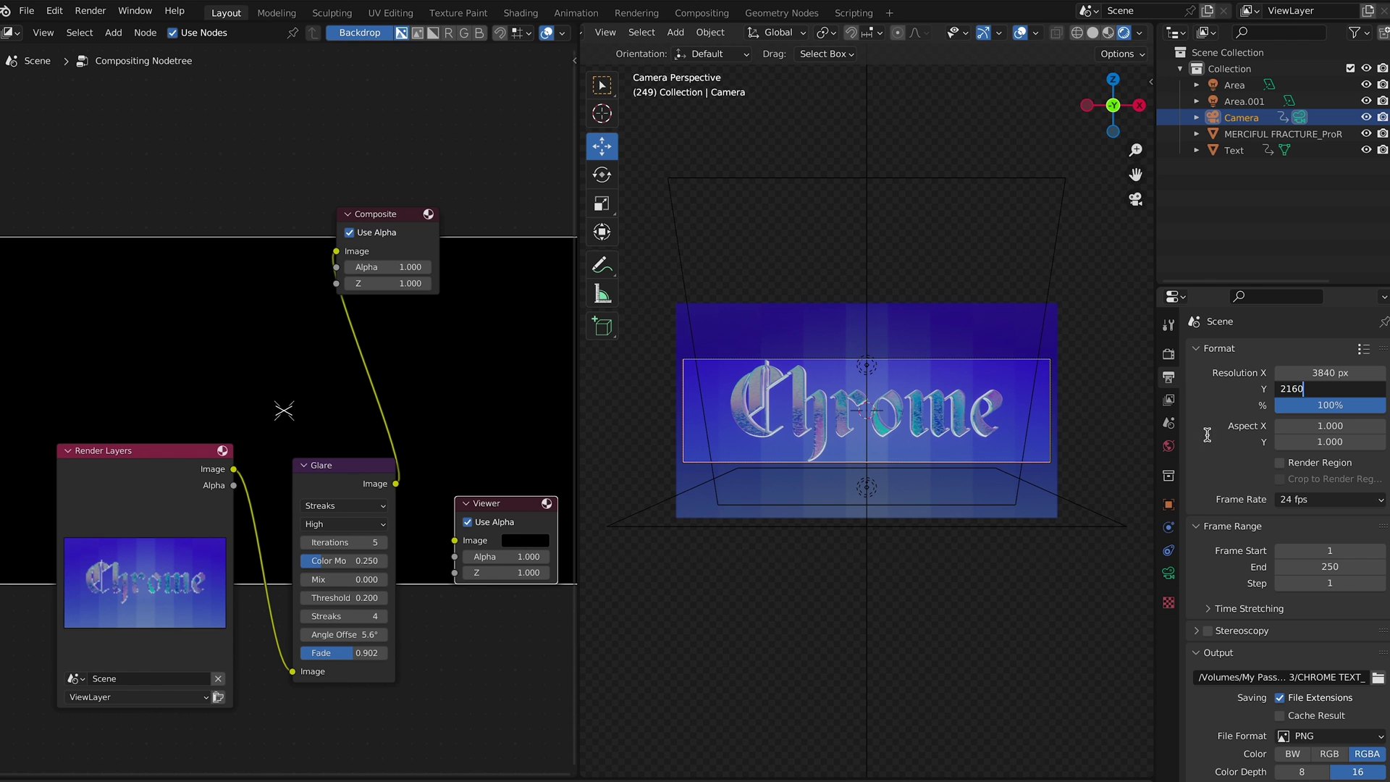
type("2160")
key("Return")
- Start rendering the Chrome text scene
left_click(91, 10)
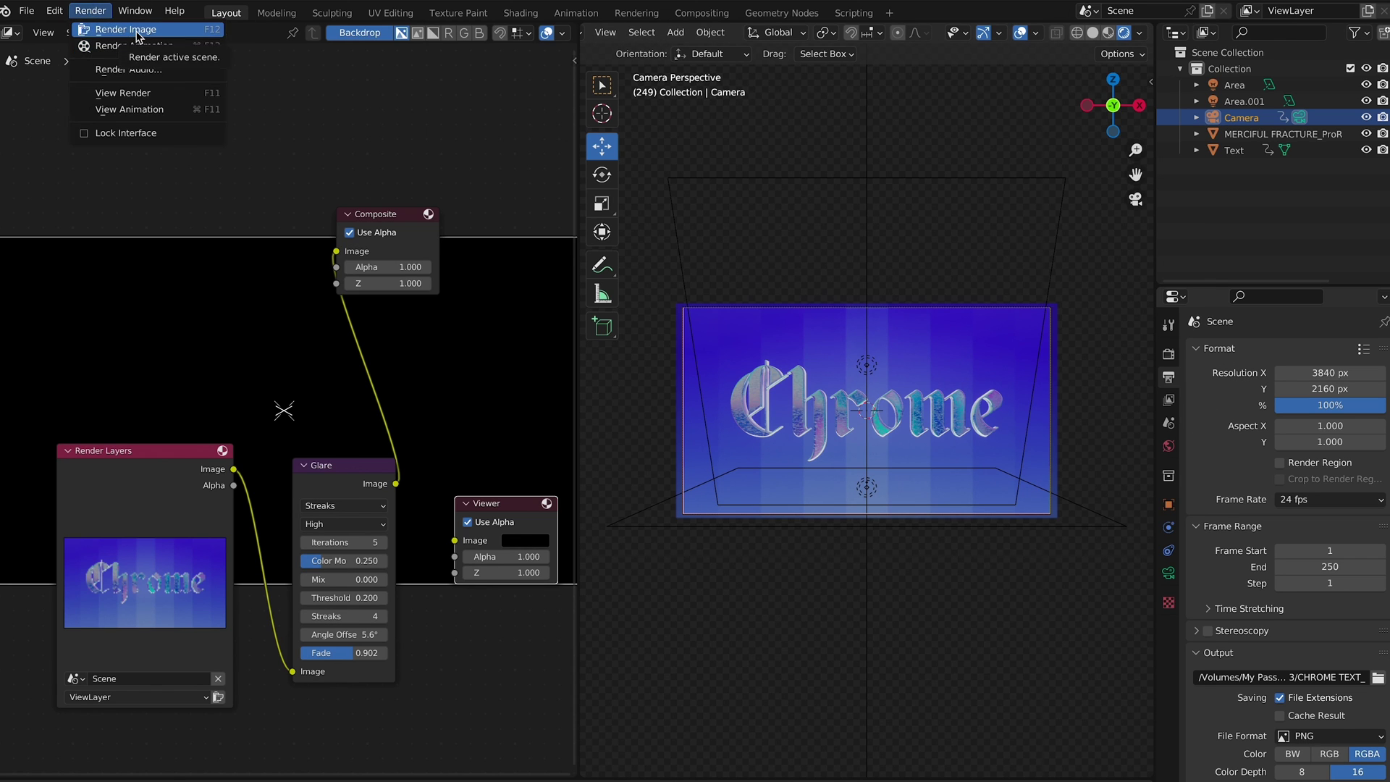